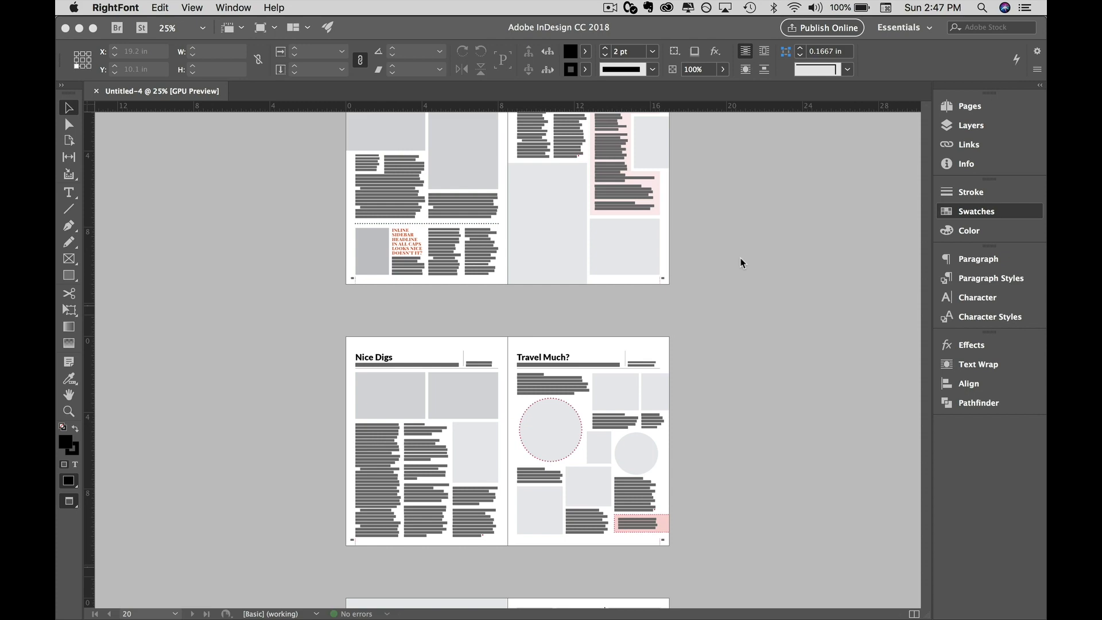
Fit the cover page in the window and check which swatches its teaser text uses.
scroll(740, 261, up, 15)
scroll(741, 263, up, 15)
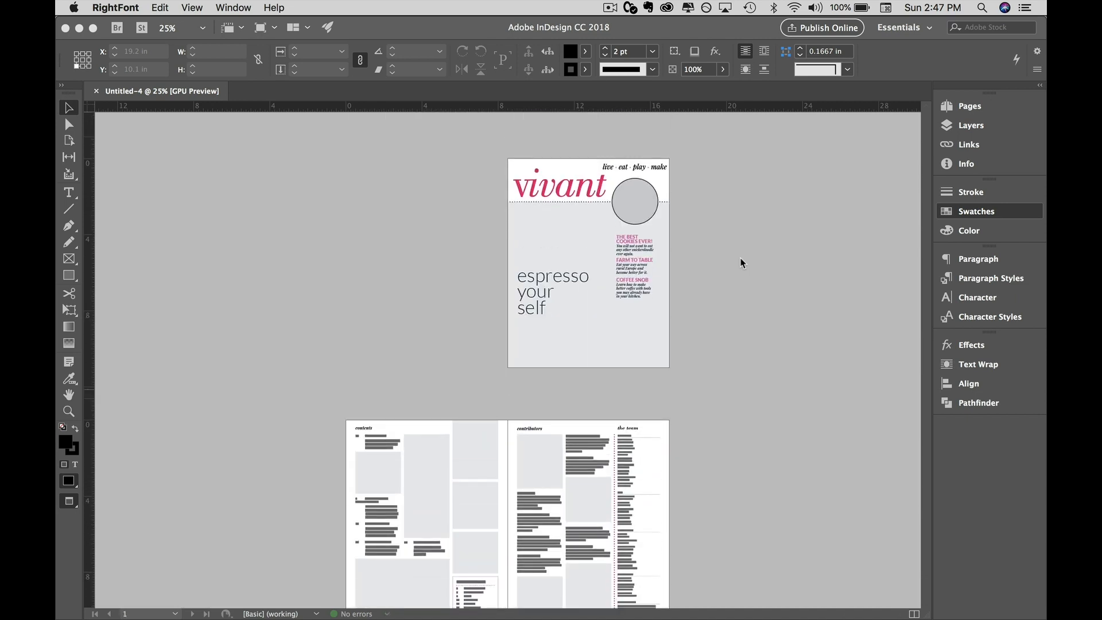
click(741, 263)
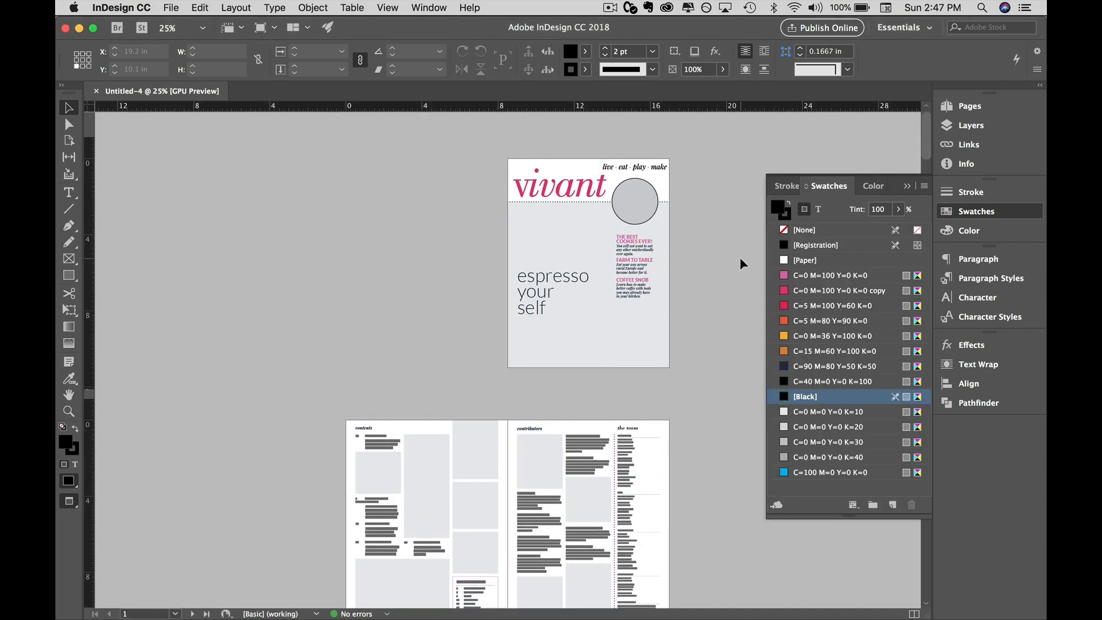
key(super+0)
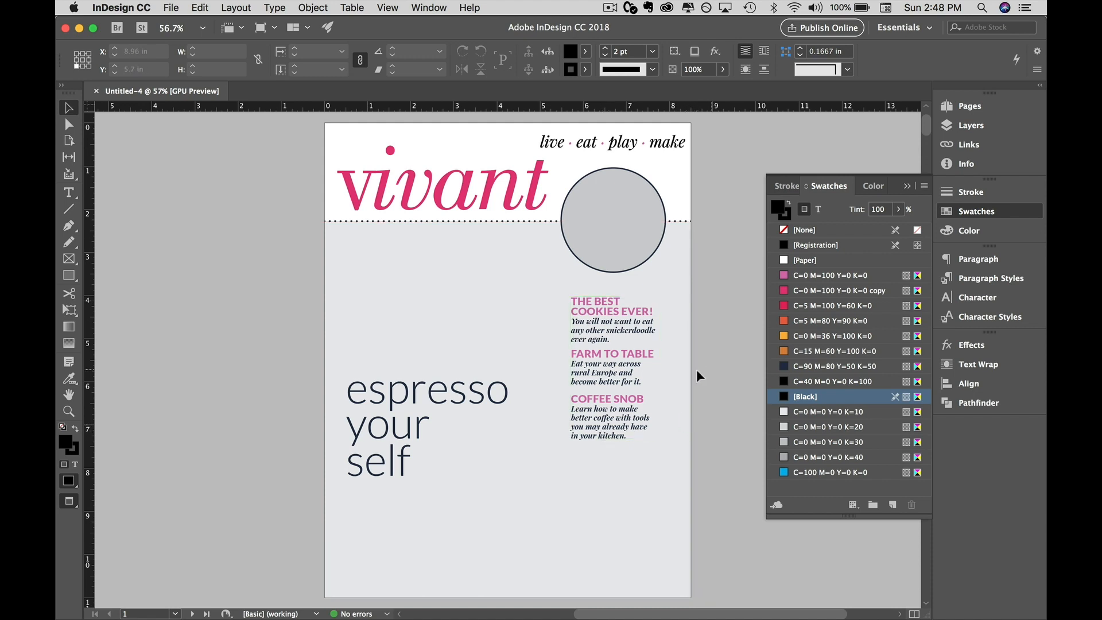
click(615, 428)
triple_click(615, 428)
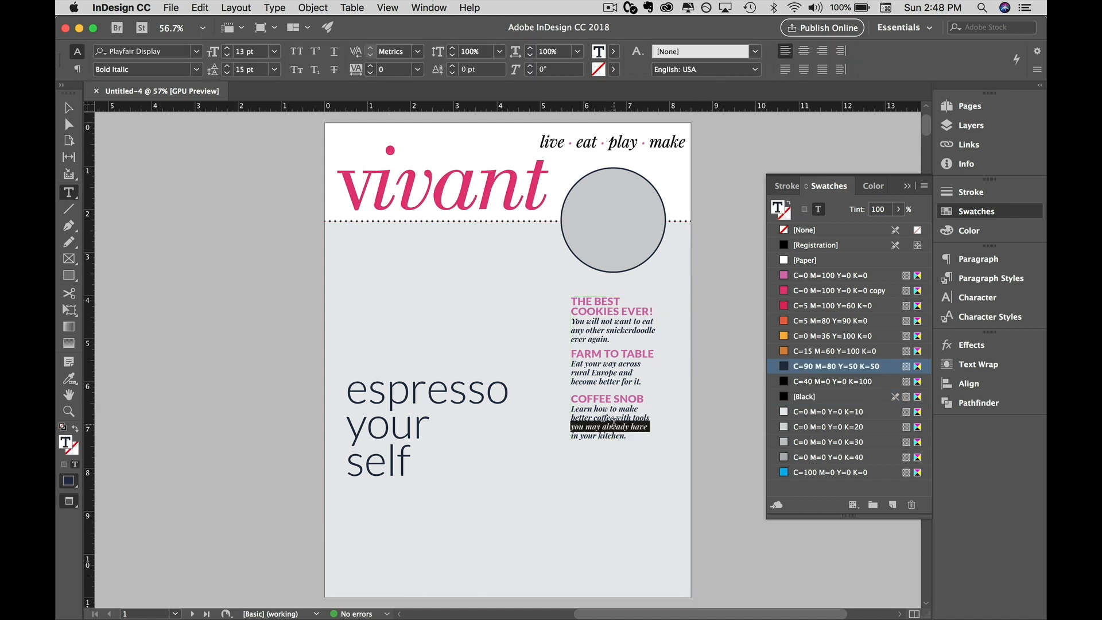
click(613, 370)
triple_click(613, 370)
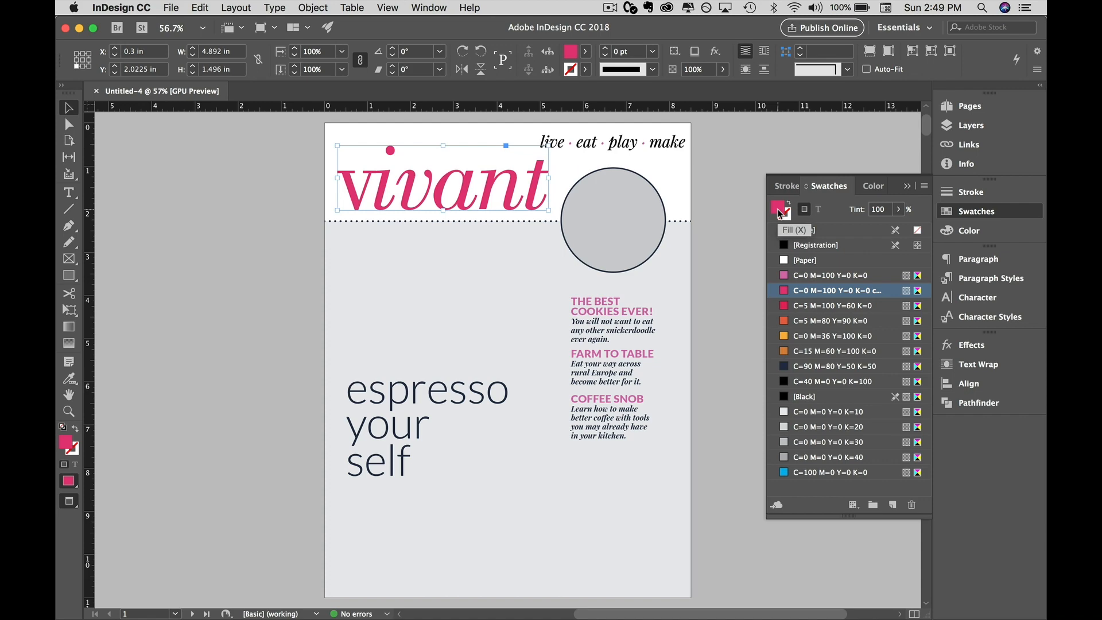
Open the options of the pink swatch used on the vivant title and have it named with its color value.
double_click(785, 292)
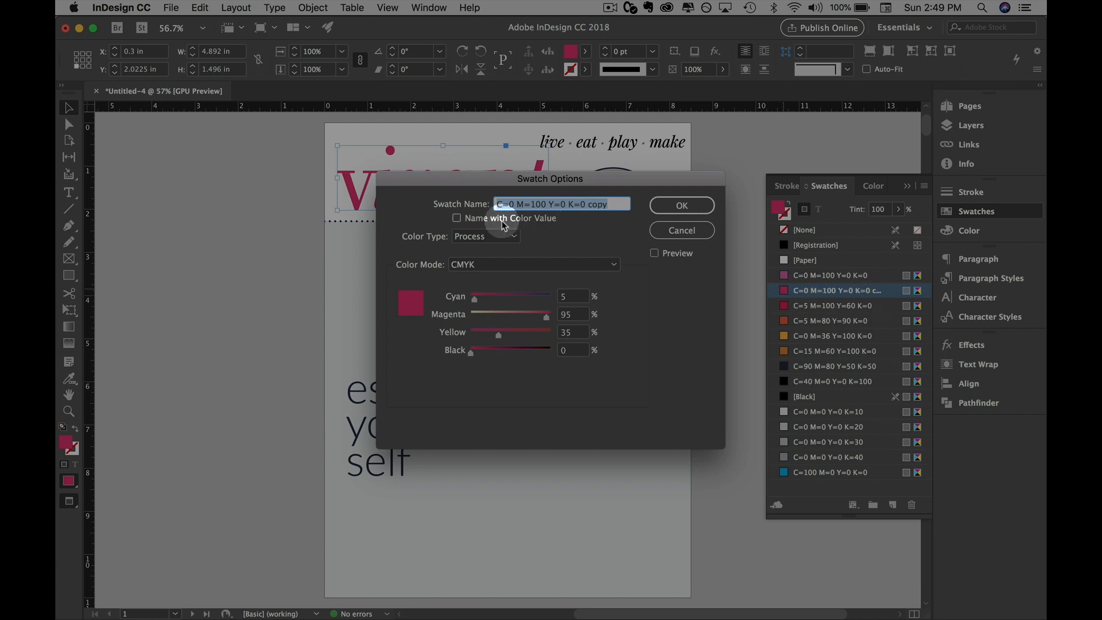
click(456, 218)
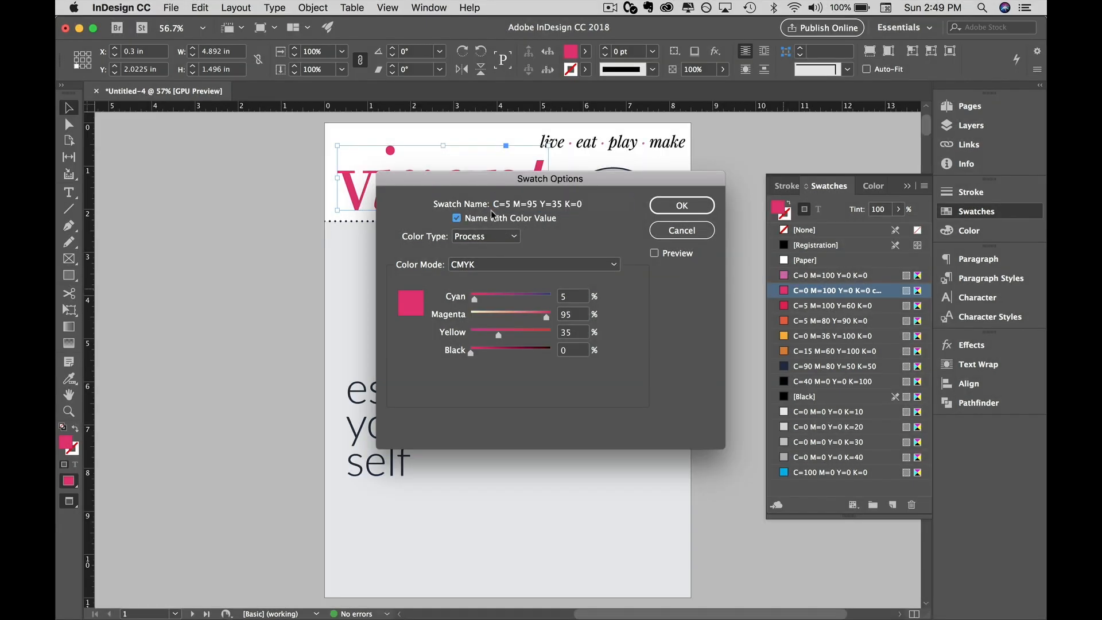
click(456, 218)
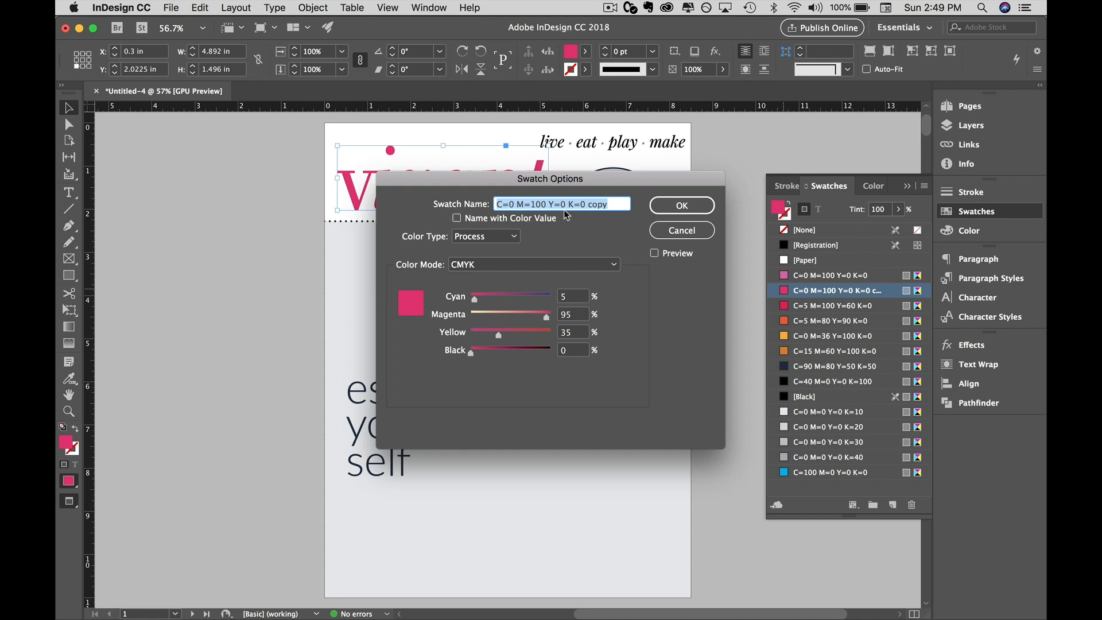
click(457, 219)
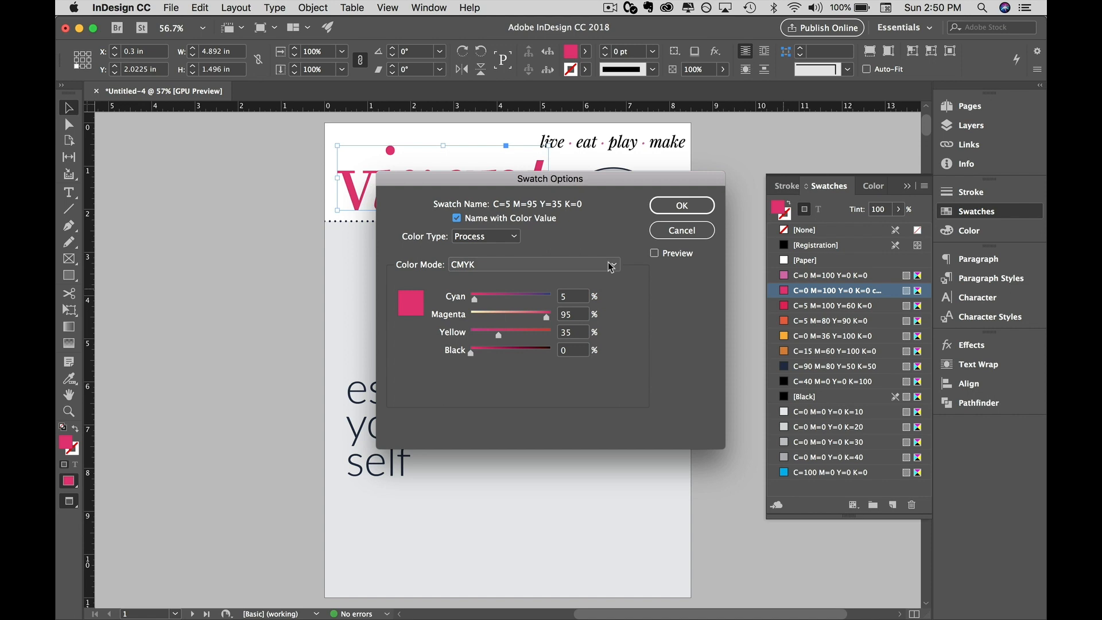
Try the RGB color mode for the pink swatch and return it to CMYK.
click(470, 265)
click(469, 293)
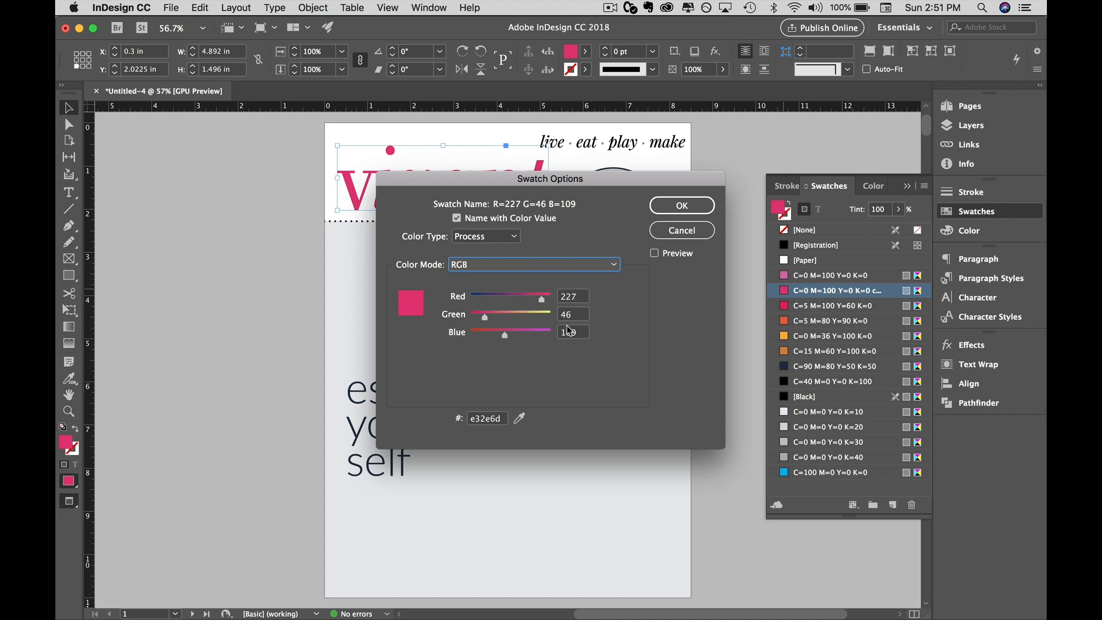
click(574, 264)
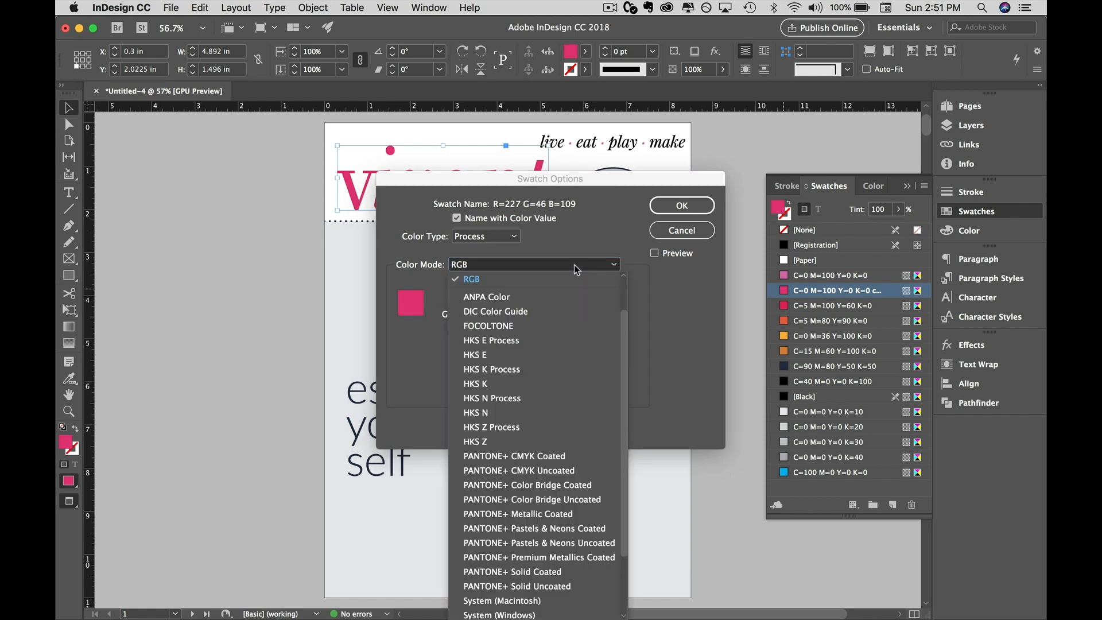
scroll(535, 290, up, 2)
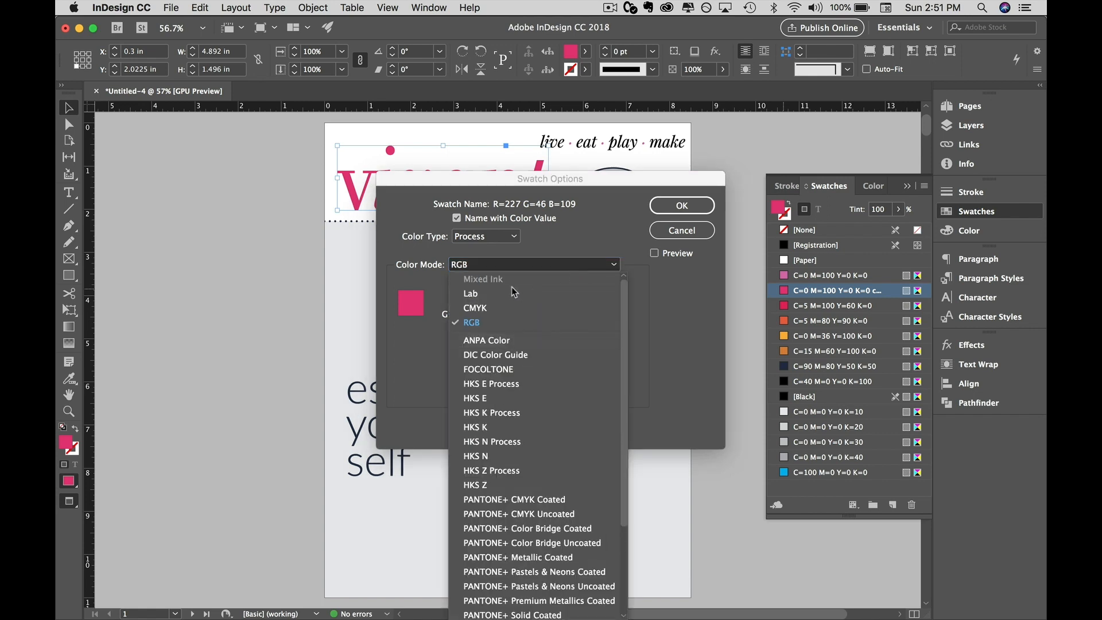
click(486, 304)
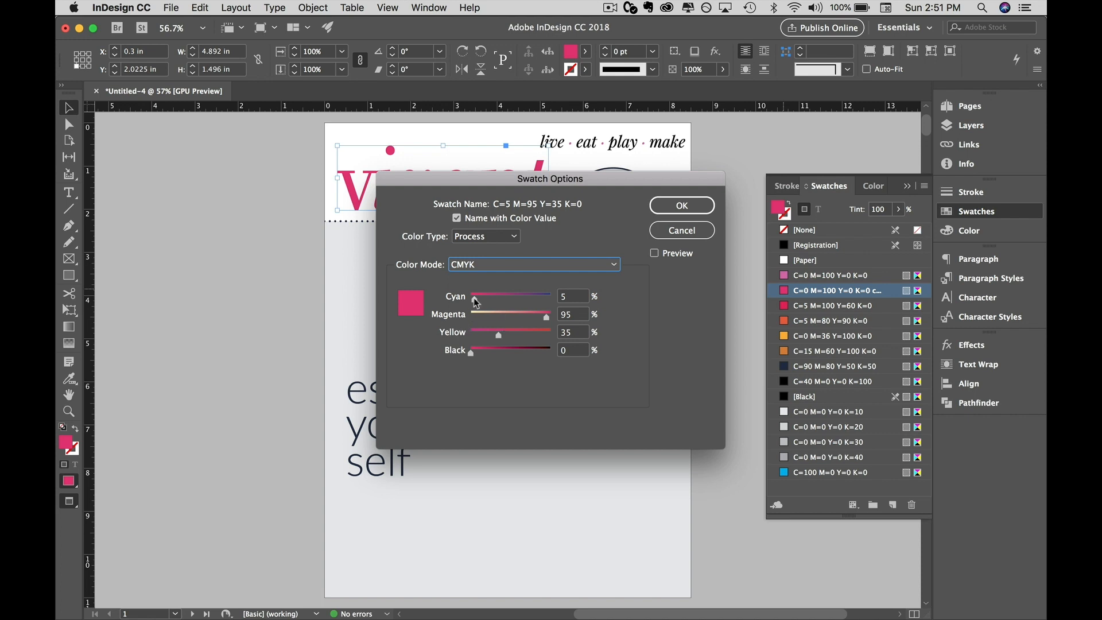
Darken the pink swatch by setting cyan to 20% and black to 11%, and apply the change.
mouse_move(476, 300)
mouse_down()
mouse_move(507, 311)
mouse_move(481, 305)
mouse_up()
mouse_move(472, 353)
mouse_down()
mouse_move(497, 361)
mouse_move(463, 368)
mouse_up()
mouse_move(478, 293)
mouse_down()
mouse_move(499, 300)
mouse_move(487, 303)
mouse_up()
drag(473, 354, 496, 365)
drag(494, 359, 484, 358)
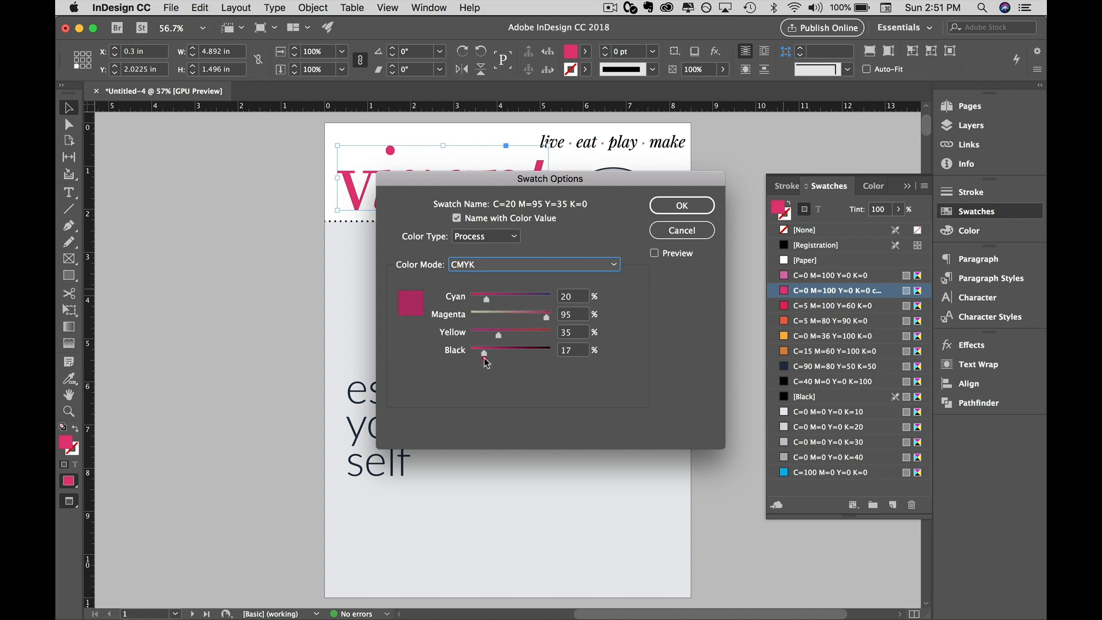
drag(480, 357, 479, 357)
click(681, 206)
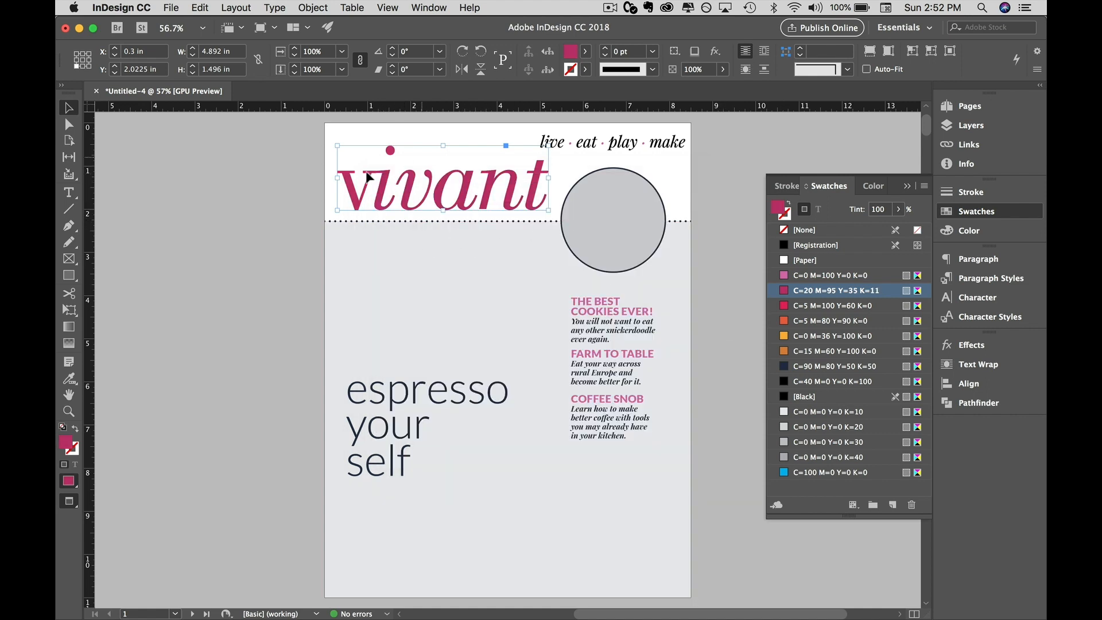
Look through the magazine's pages for uses of the pink swatches, checking the stroke swatch of the rule above the cookies headline.
click(700, 326)
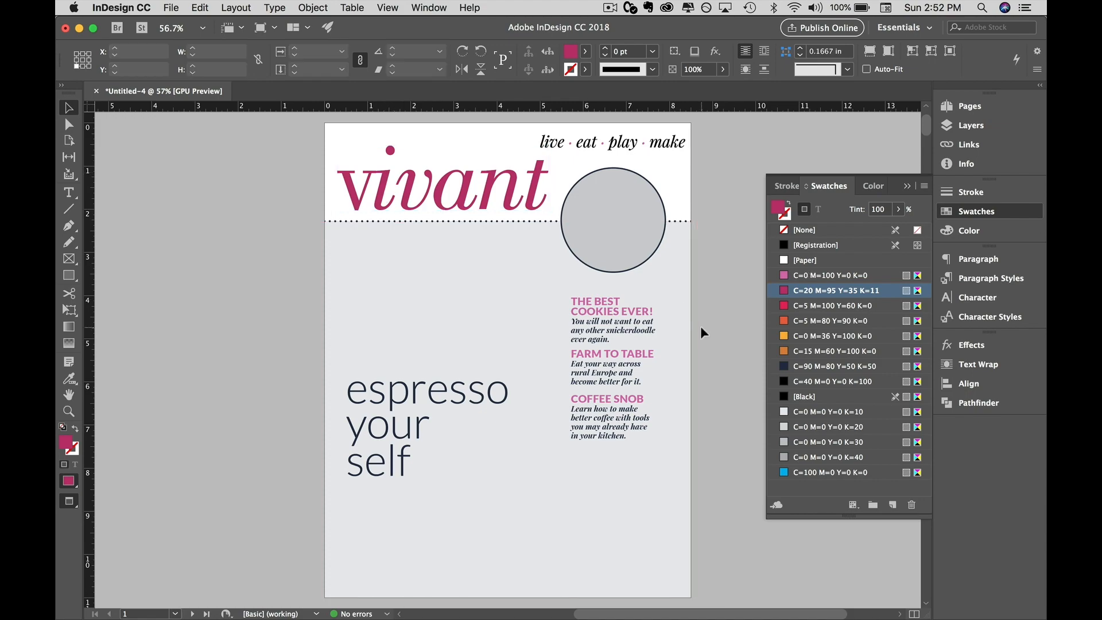
scroll(715, 396, down, 15)
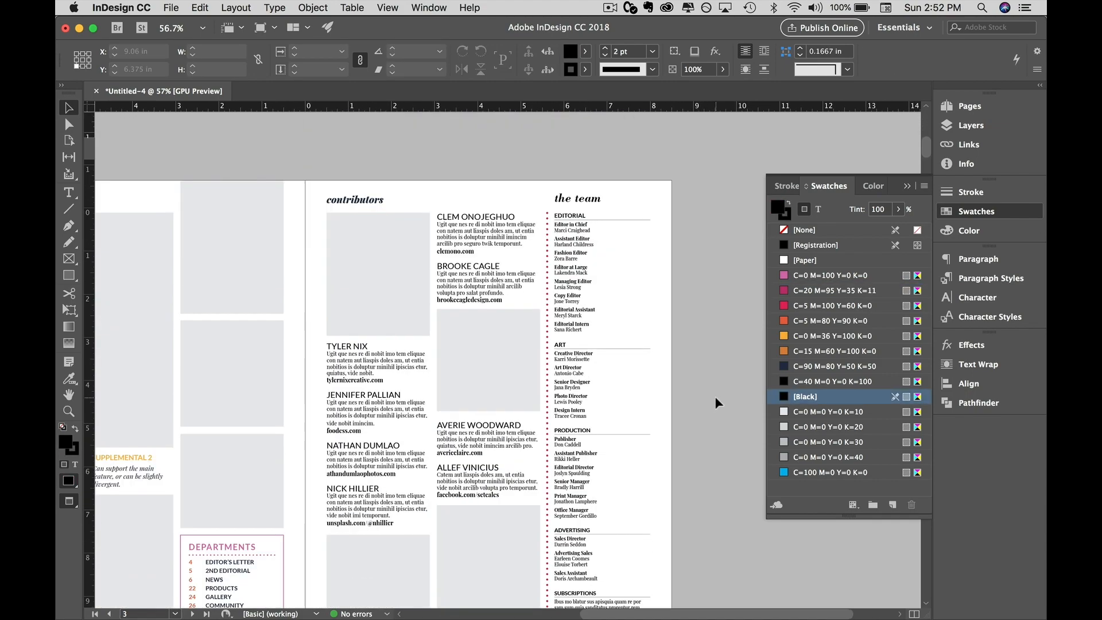
scroll(520, 457, down, 20)
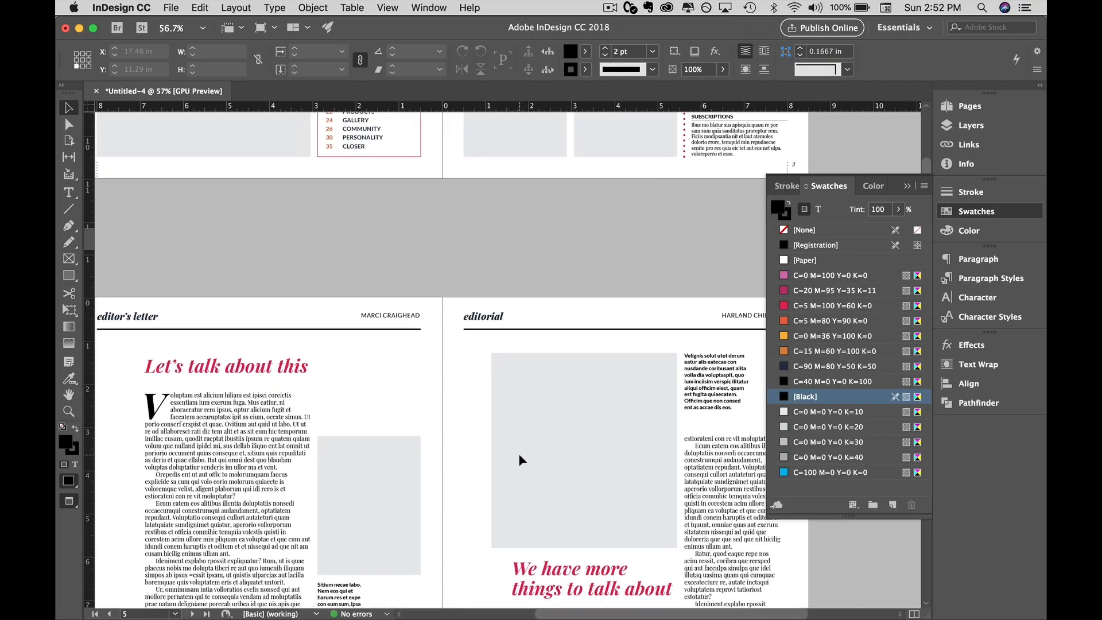
scroll(522, 459, down, 20)
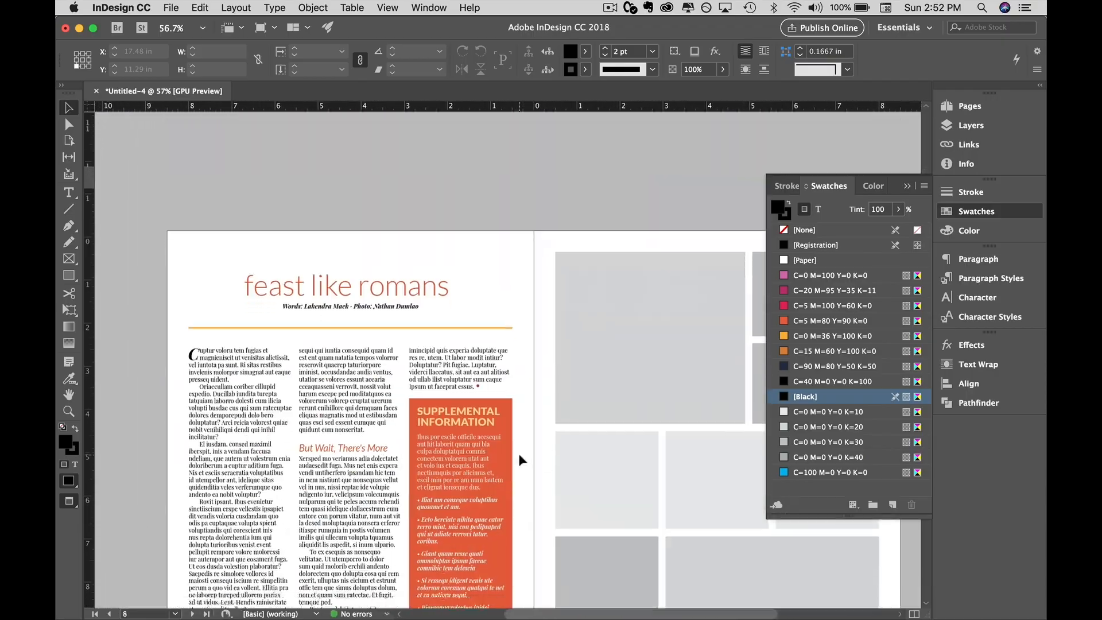
scroll(519, 460, down, 20)
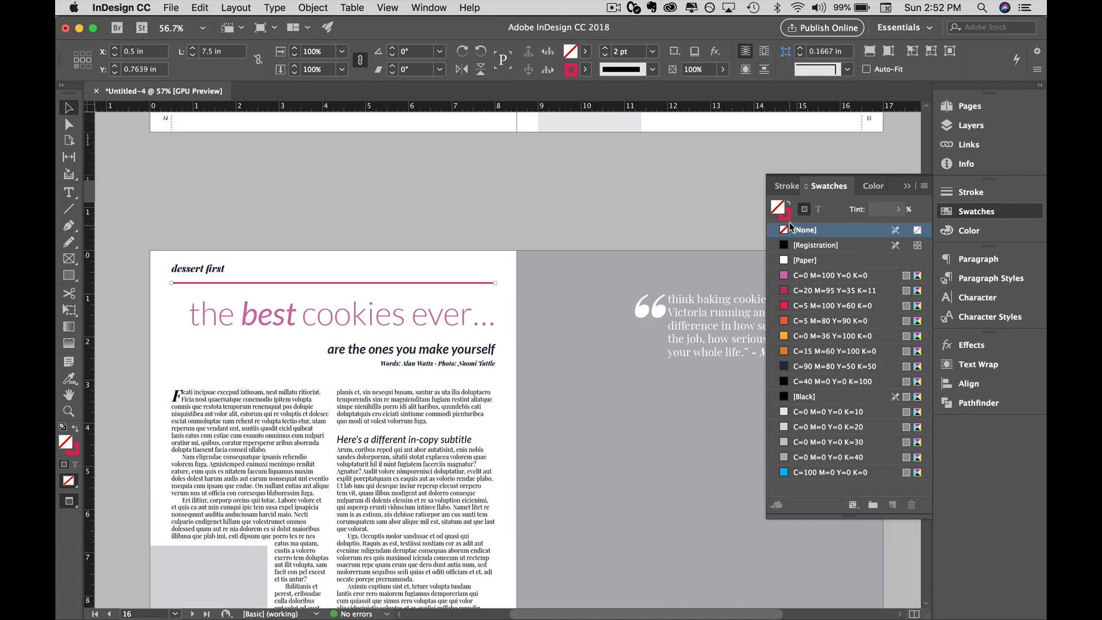
click(785, 214)
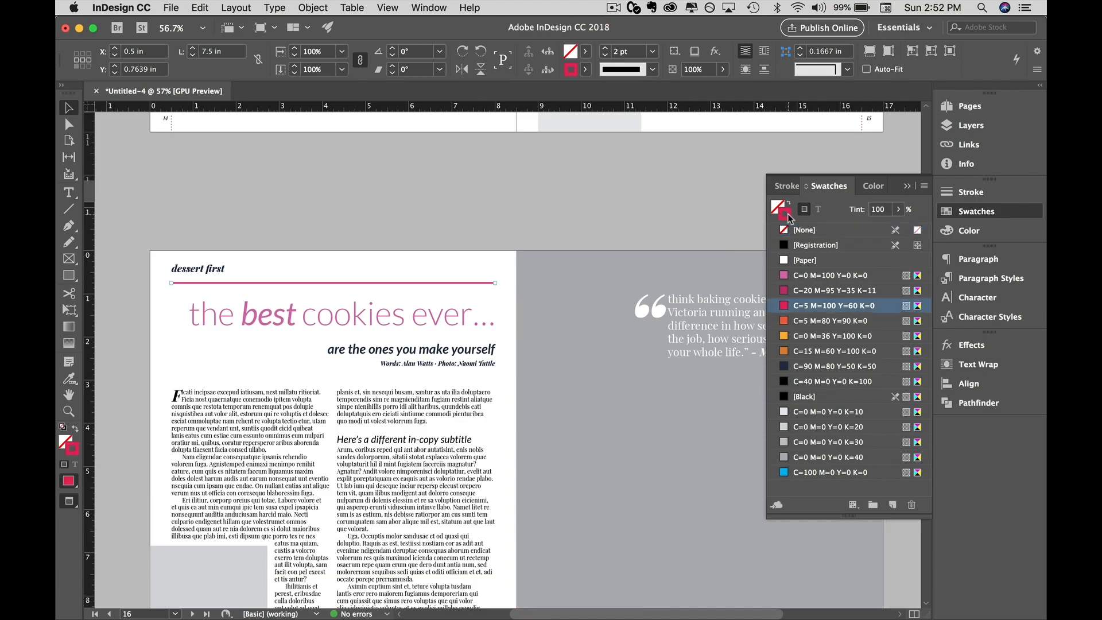
click(511, 310)
scroll(511, 310, down, 20)
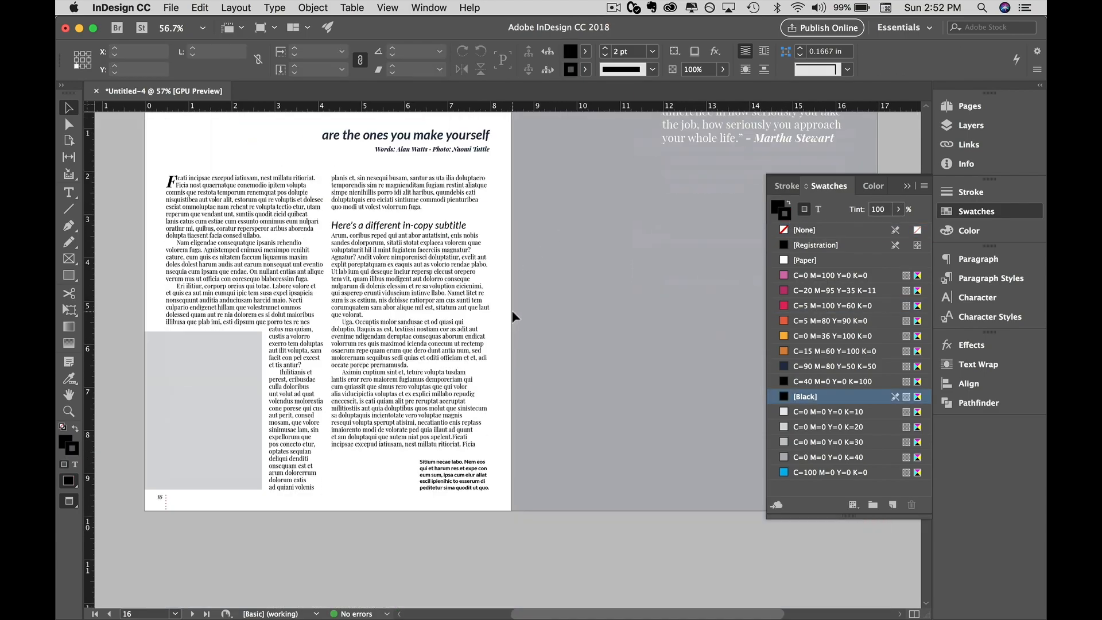
scroll(512, 310, up, 20)
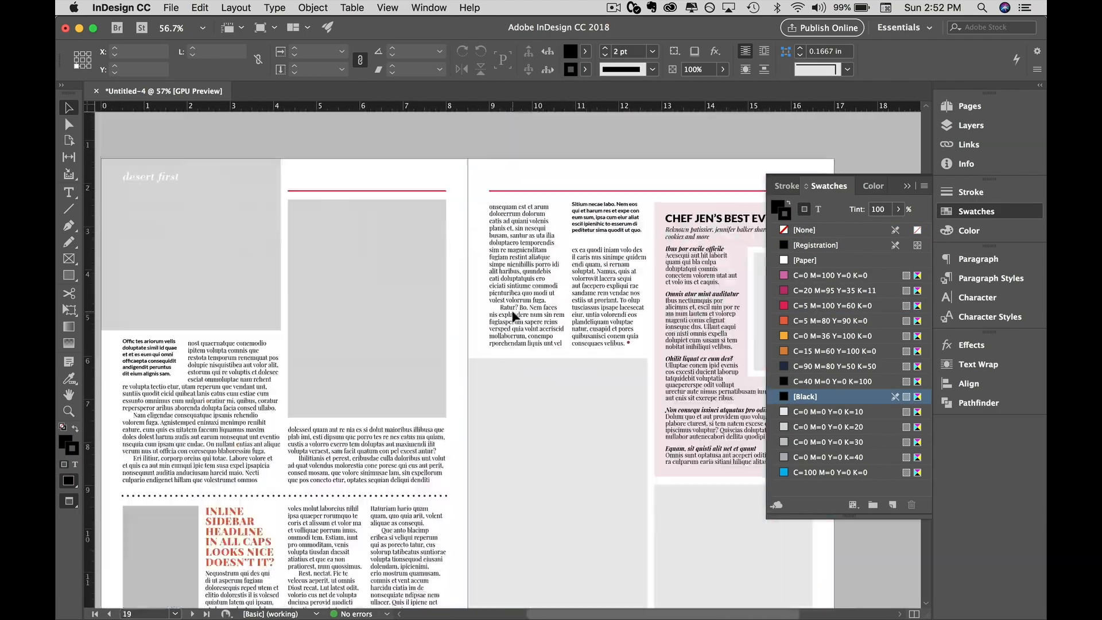
scroll(513, 311, right, 3)
scroll(512, 311, down, 1)
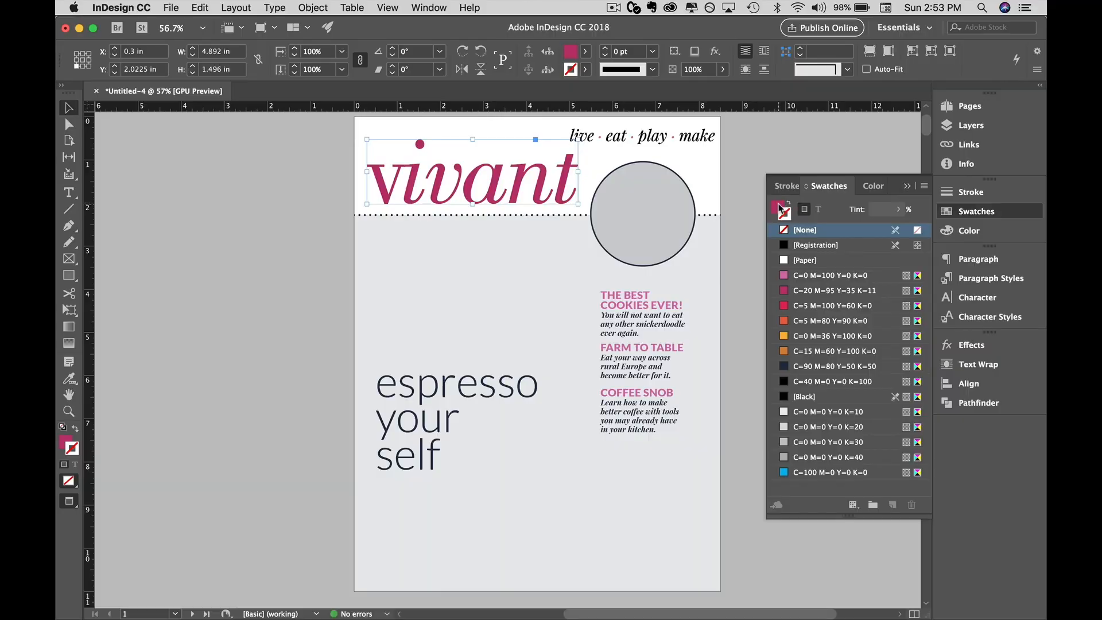
Try a 25% tint on the vivant title's fill and undo it.
click(778, 207)
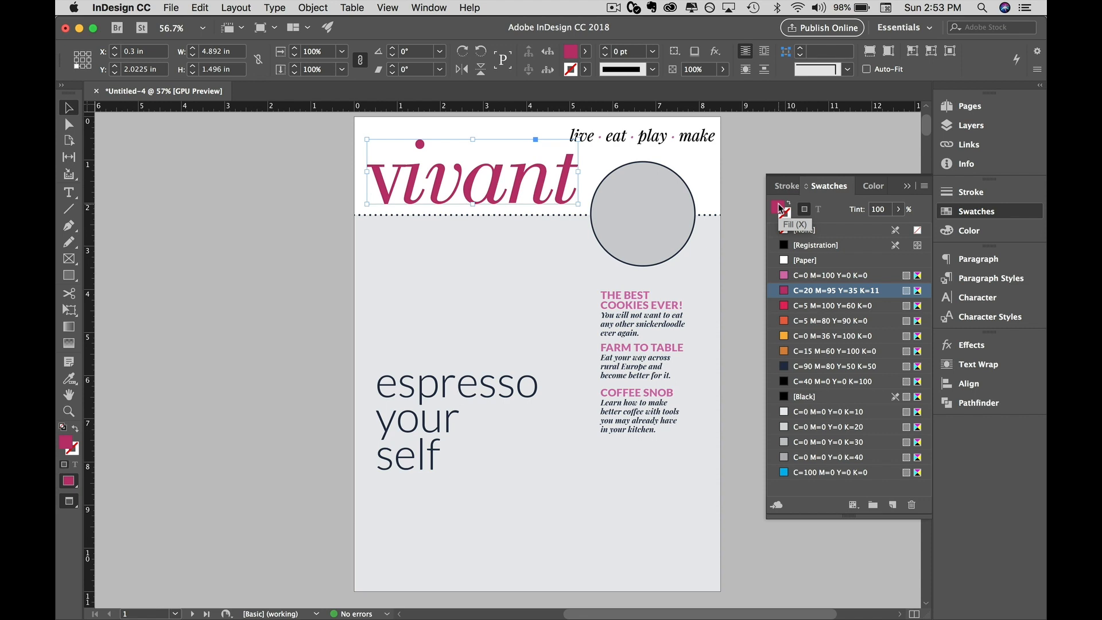
click(898, 210)
drag(869, 226, 840, 236)
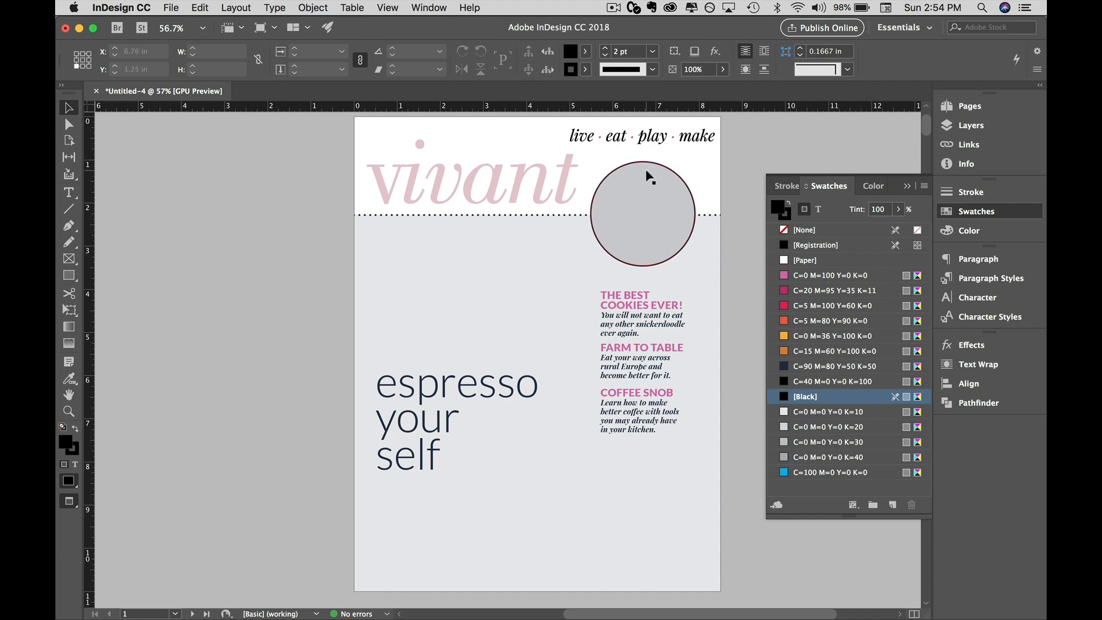
click(522, 178)
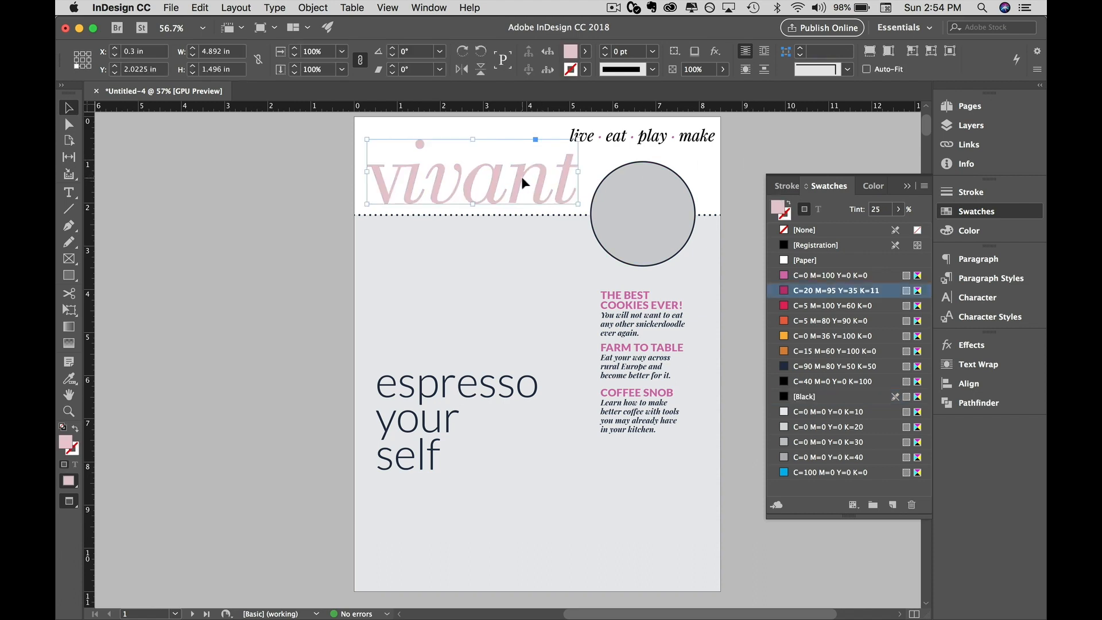
click(134, 213)
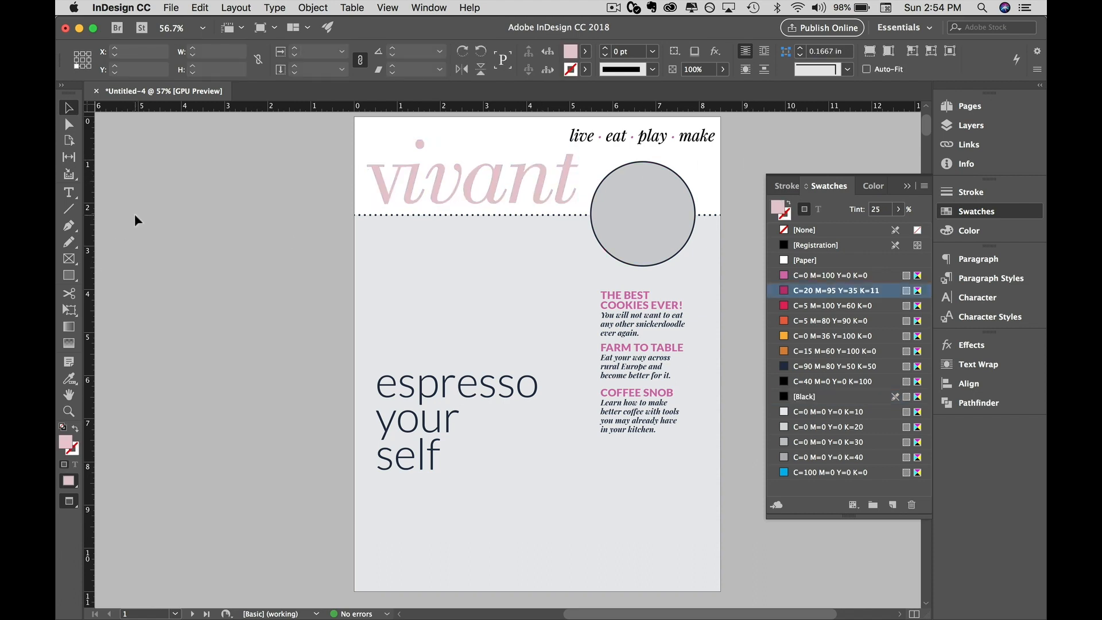
key(super+z)
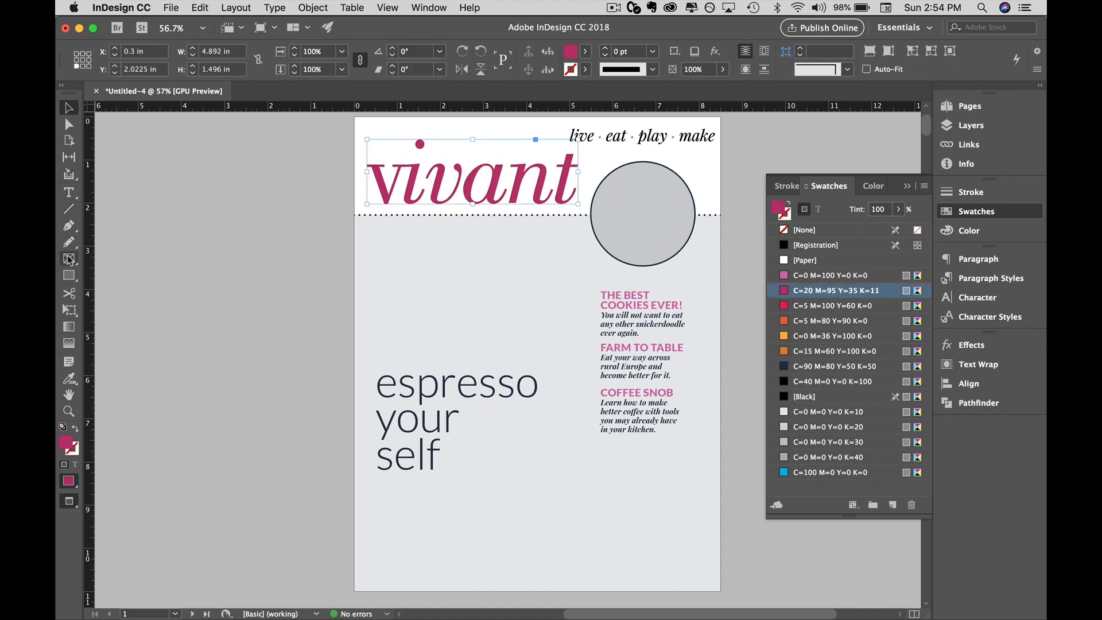
Draw a rectangular frame about 3.3 by 1.95 in below the vivant title and fill it with the C=20 M=95 Y=35 K=11 swatch.
click(69, 259)
drag(410, 247, 553, 331)
click(69, 108)
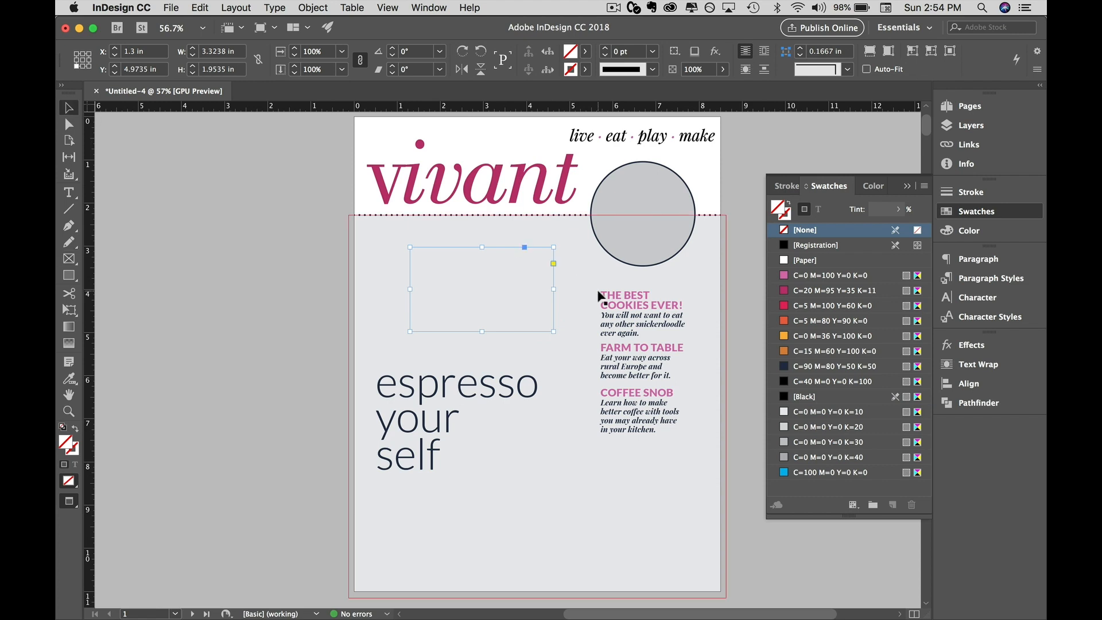
click(791, 292)
click(748, 282)
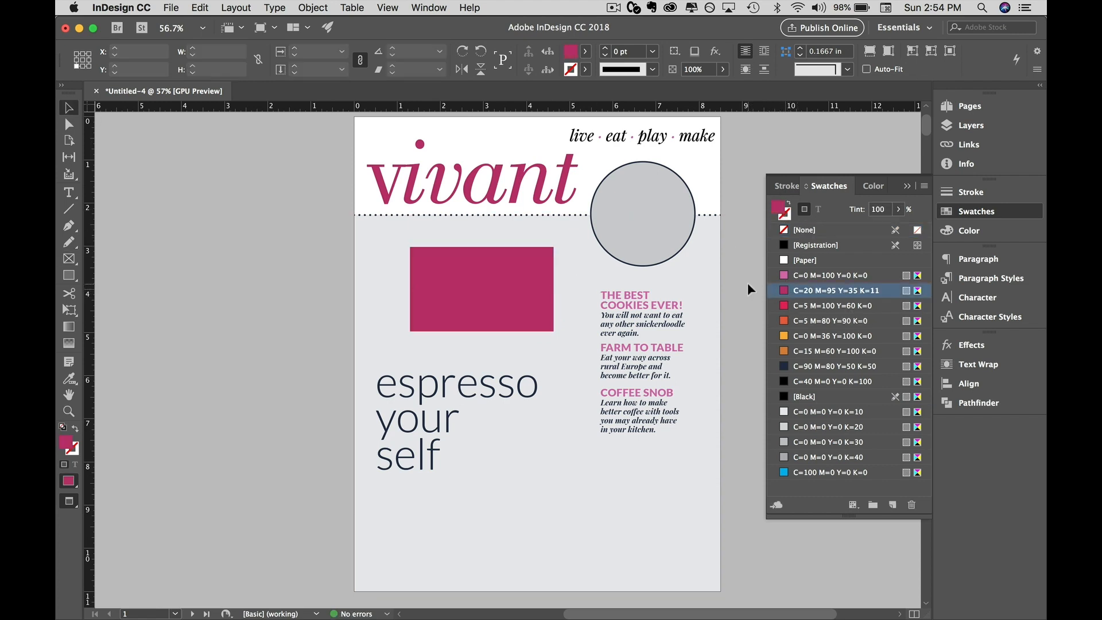
Set the fill tint of the vivant title to 30%.
click(515, 176)
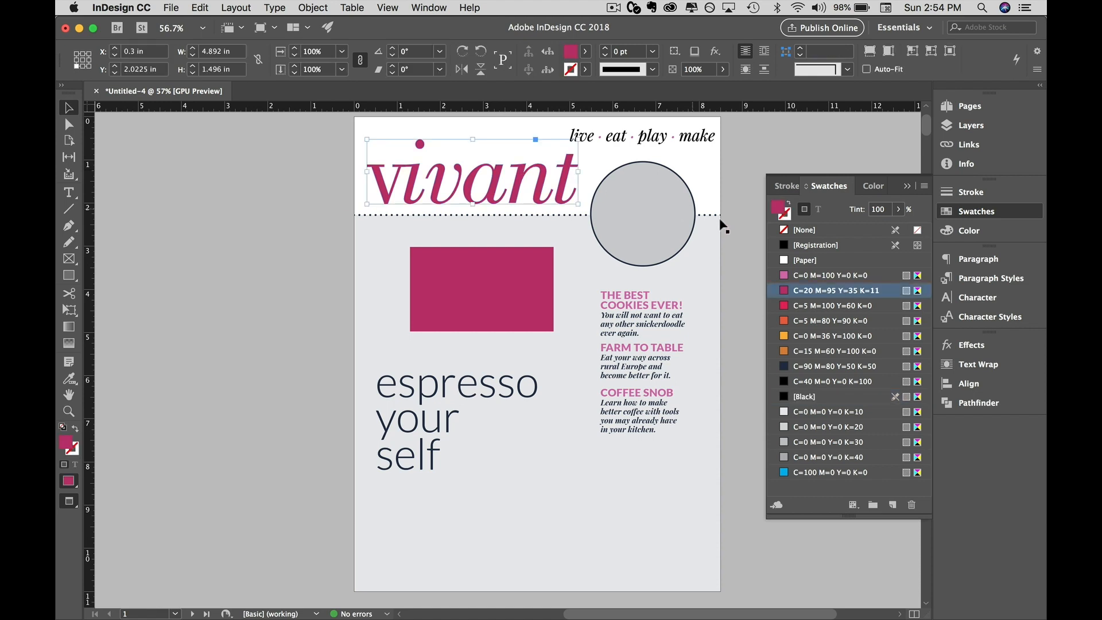
click(899, 210)
drag(901, 227, 848, 228)
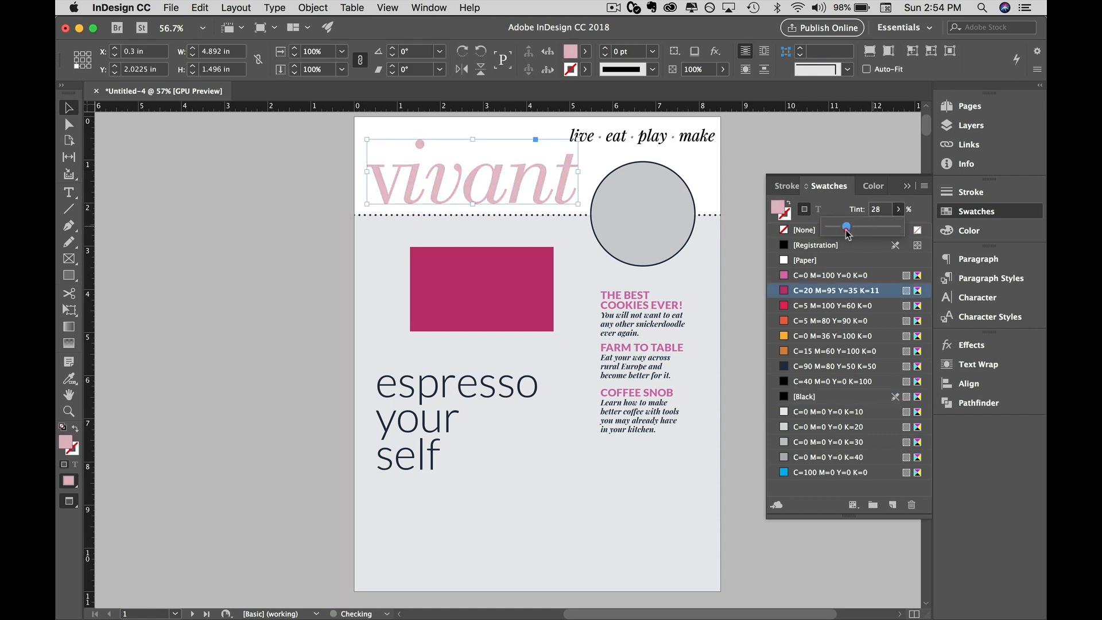
click(745, 267)
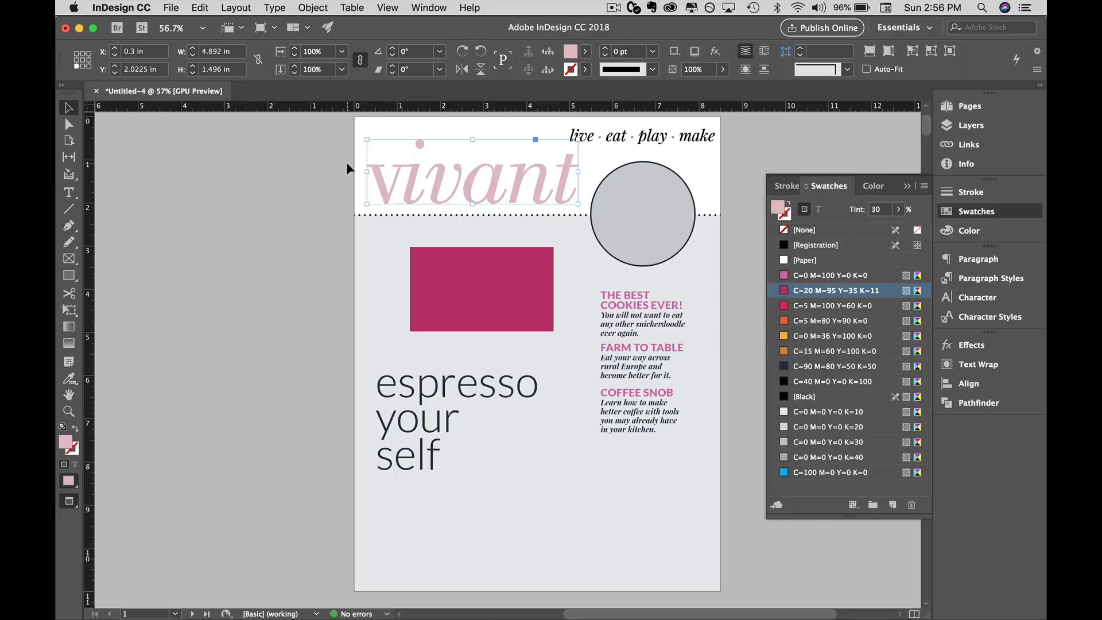
Compare the fill tint of the magenta rectangle with that of the vivant title.
click(469, 271)
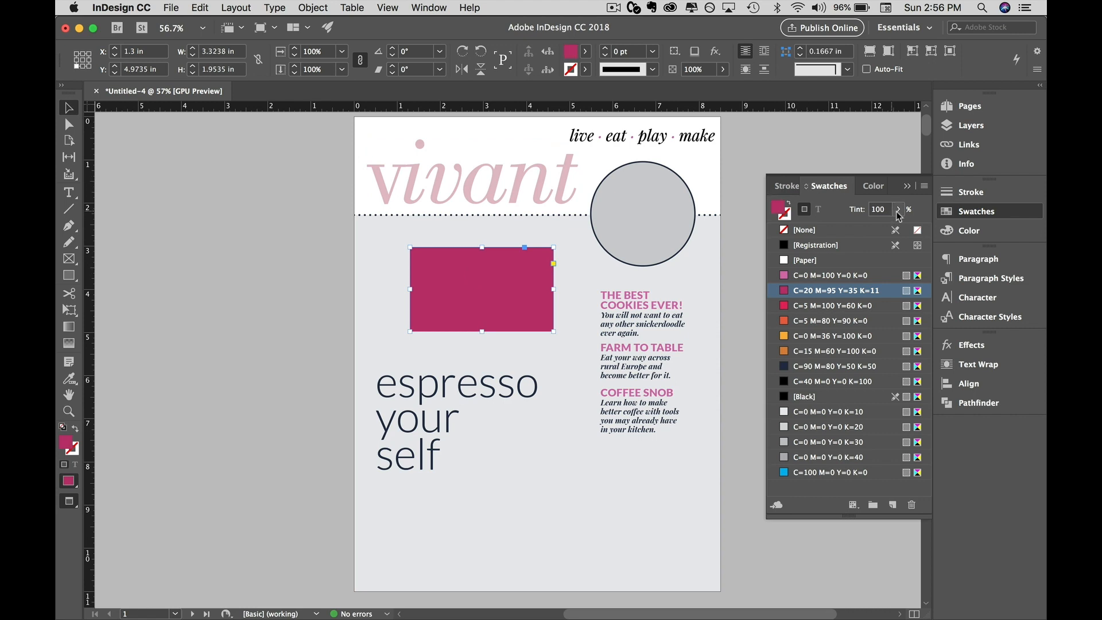
drag(898, 209, 949, 227)
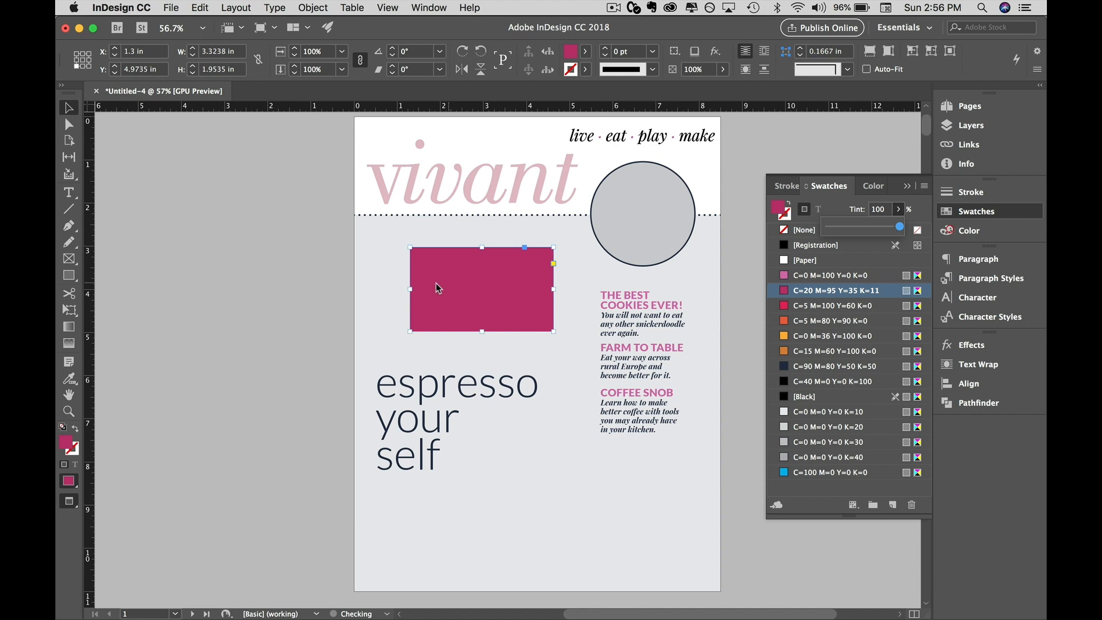
click(276, 285)
click(398, 179)
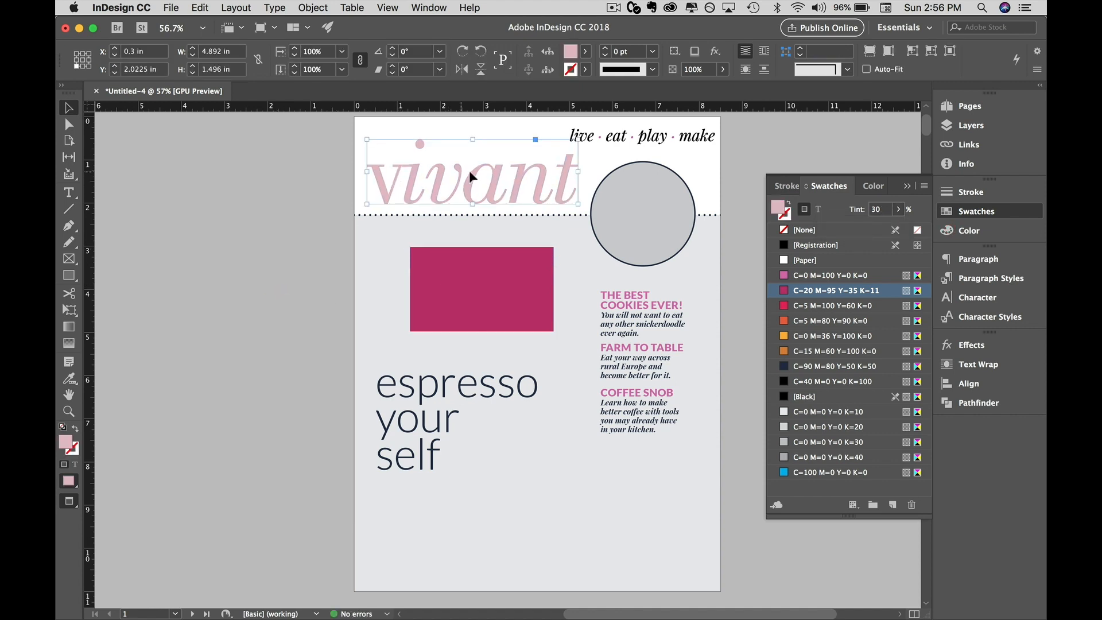
click(128, 437)
Sample the vivant title's light pink in the Color Picker and add it as the CMYK swatch C=11 M=30 Y=14 K=0.
click(825, 293)
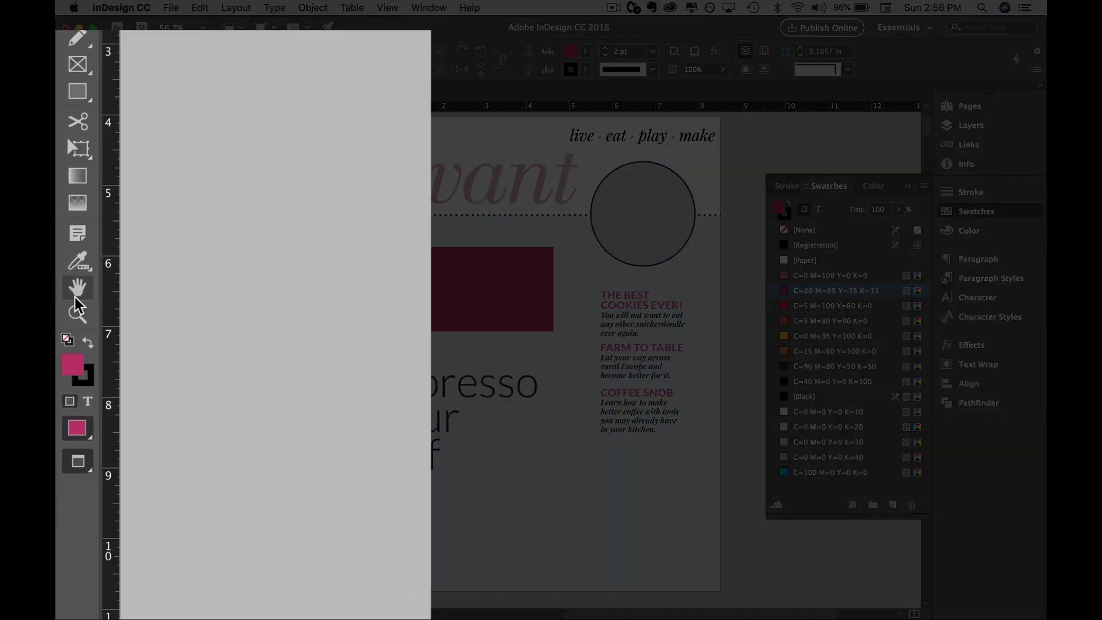
double_click(75, 372)
drag(499, 192, 298, 273)
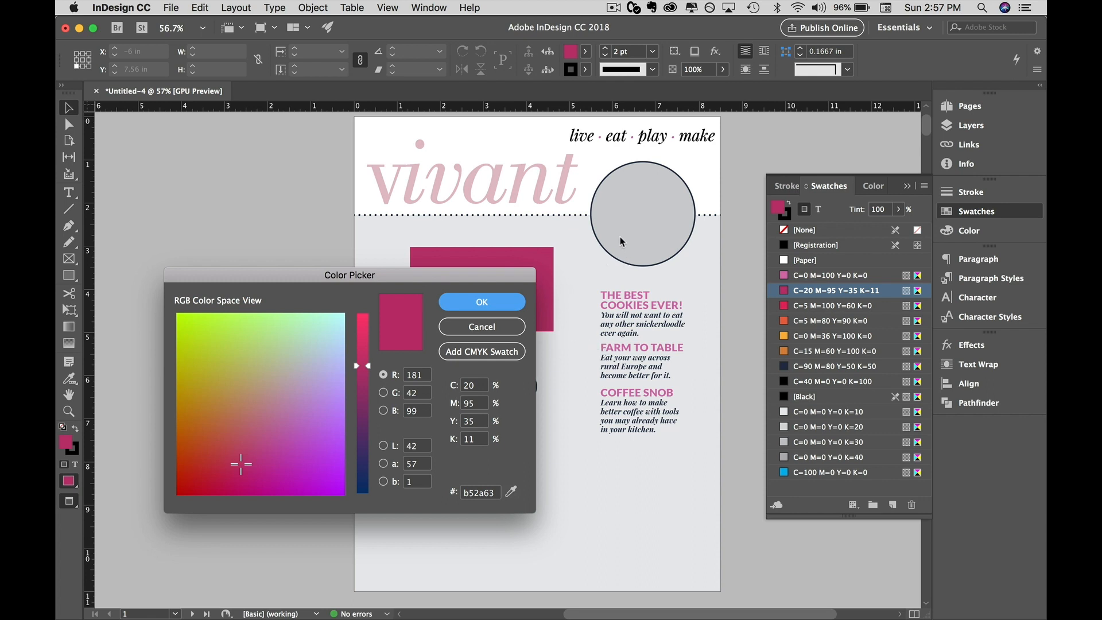
mouse_move(511, 492)
mouse_down()
mouse_move(491, 224)
mouse_move(470, 182)
mouse_up()
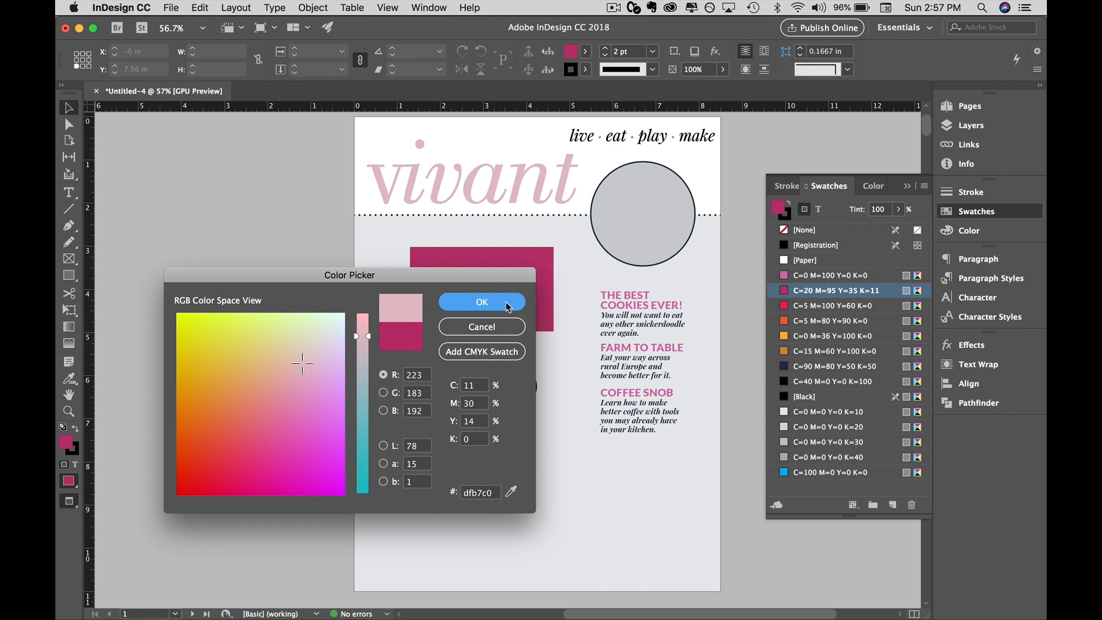
click(489, 356)
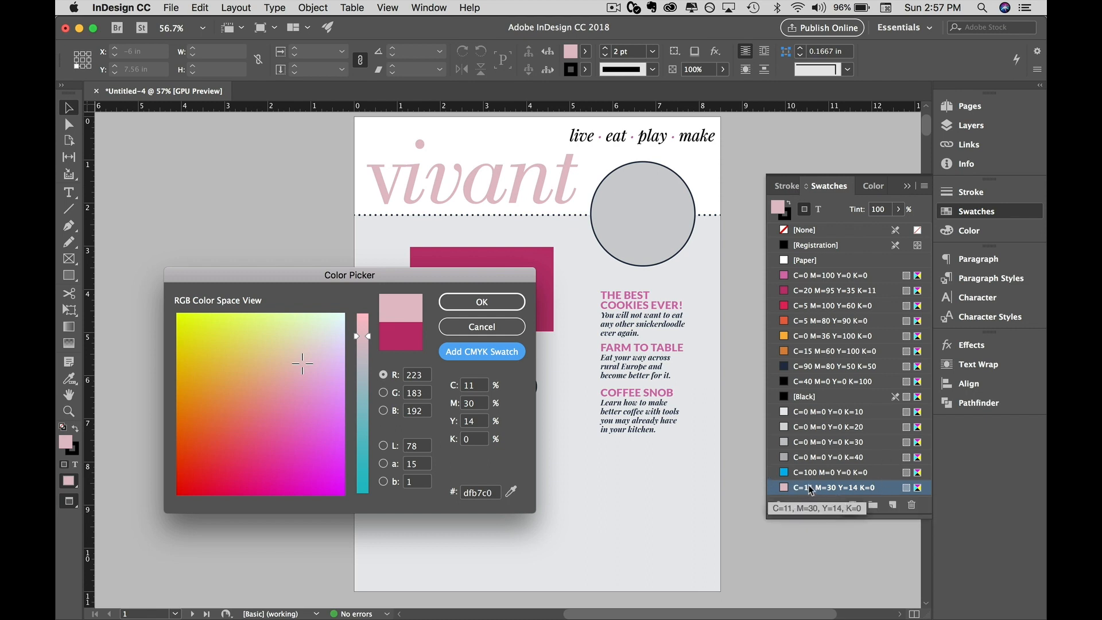
key(Return)
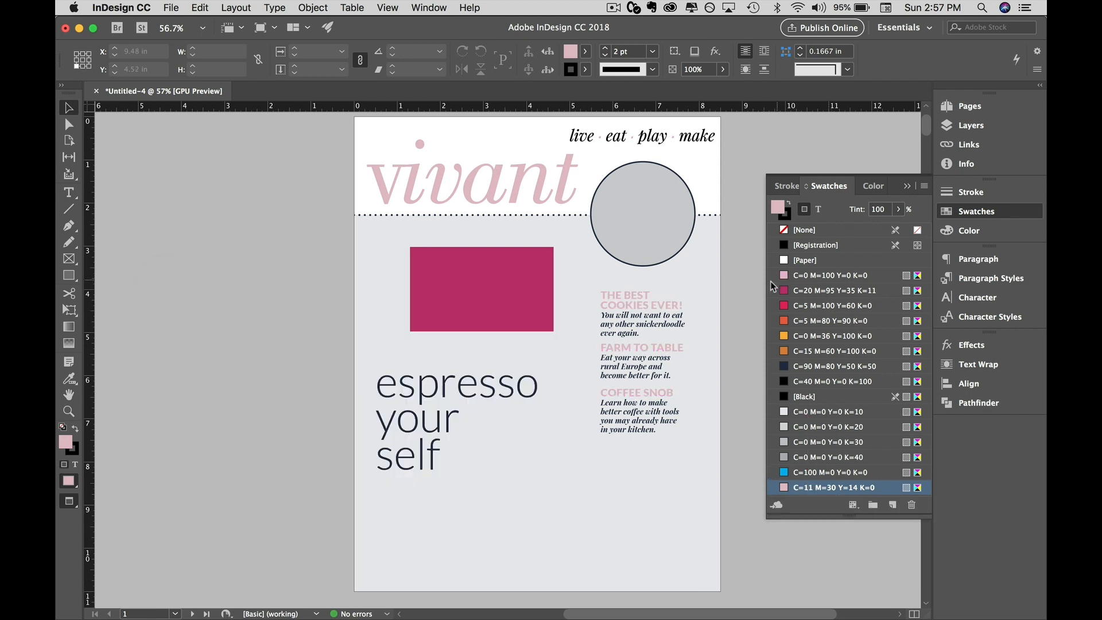
Fill the rectangle with the C=0 M=100 Y=0 K=0 swatch and delete that swatch, replacing it with C=11 M=30 Y=14 K=0.
click(509, 295)
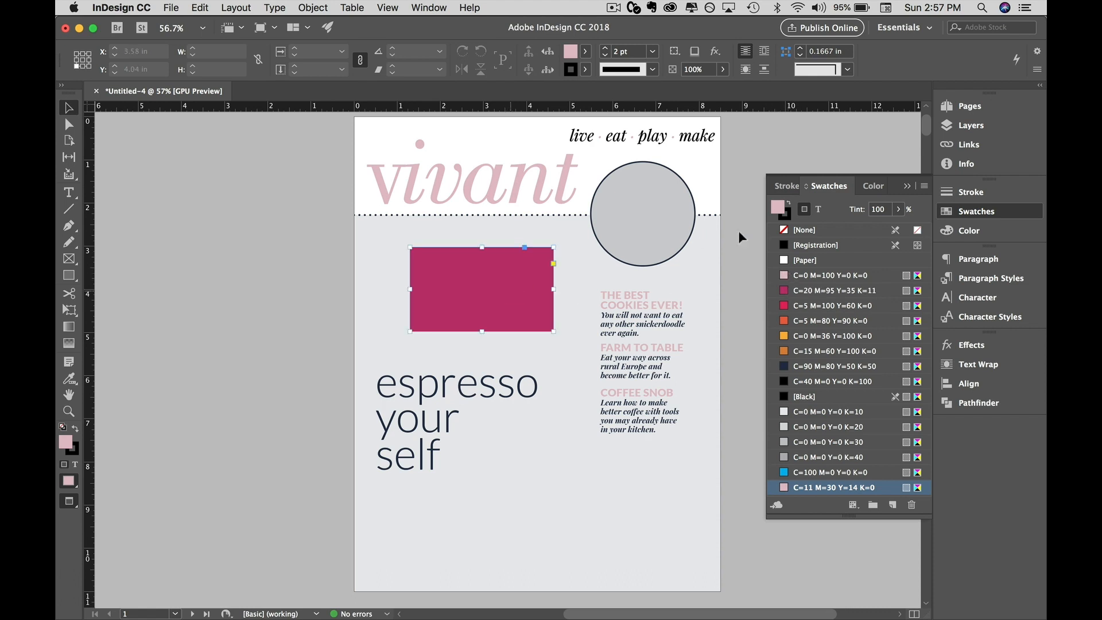
click(783, 276)
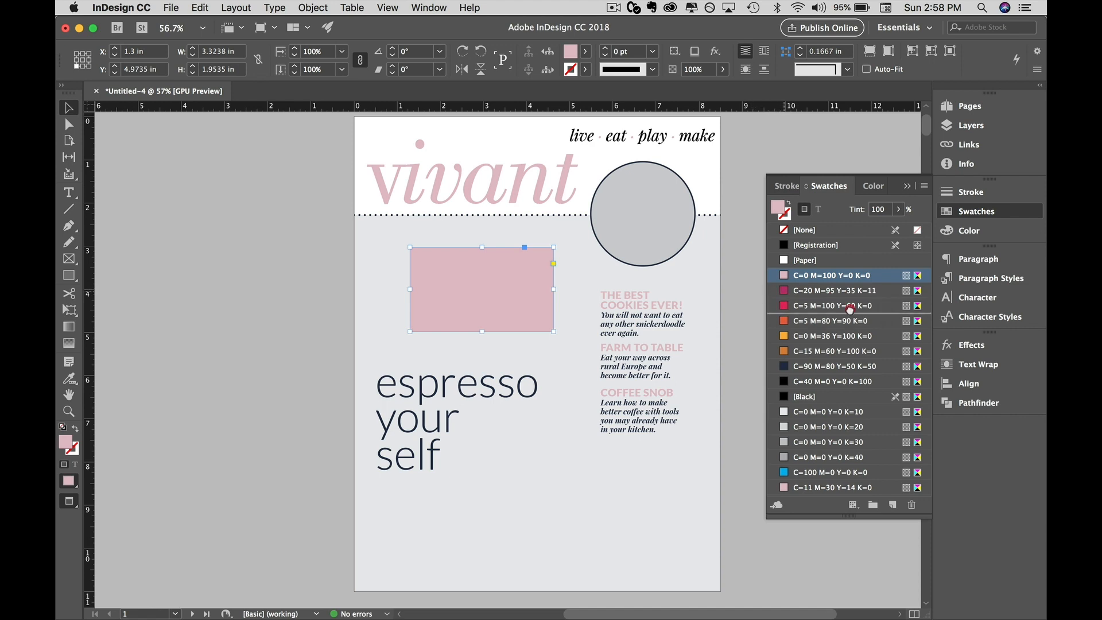
mouse_move(800, 292)
mouse_down()
mouse_move(878, 485)
mouse_move(912, 505)
mouse_up()
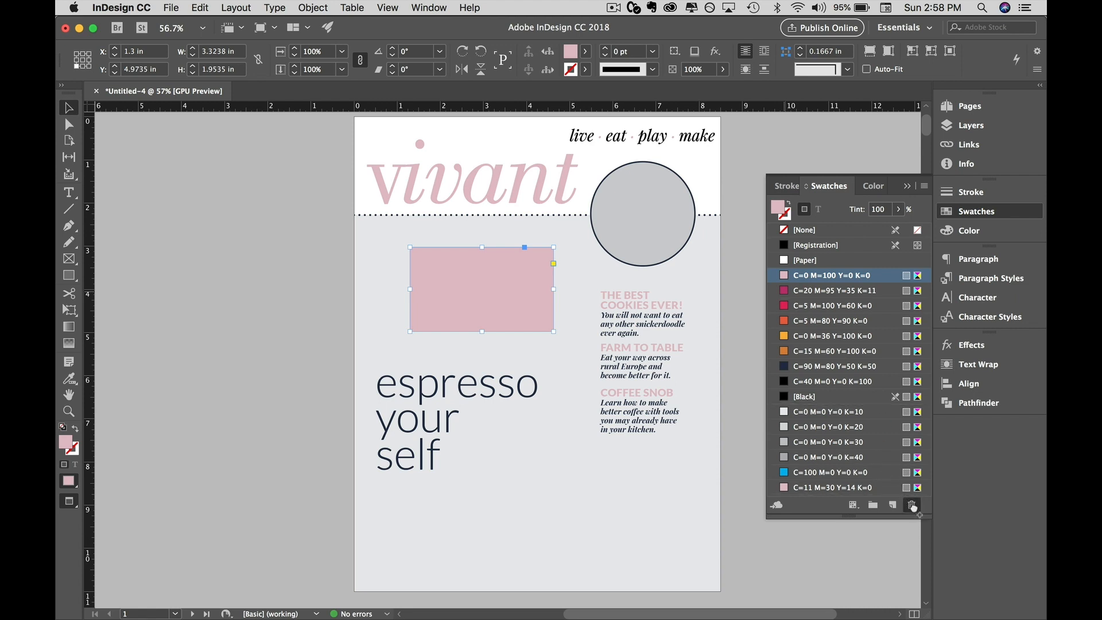
drag(913, 506, 914, 508)
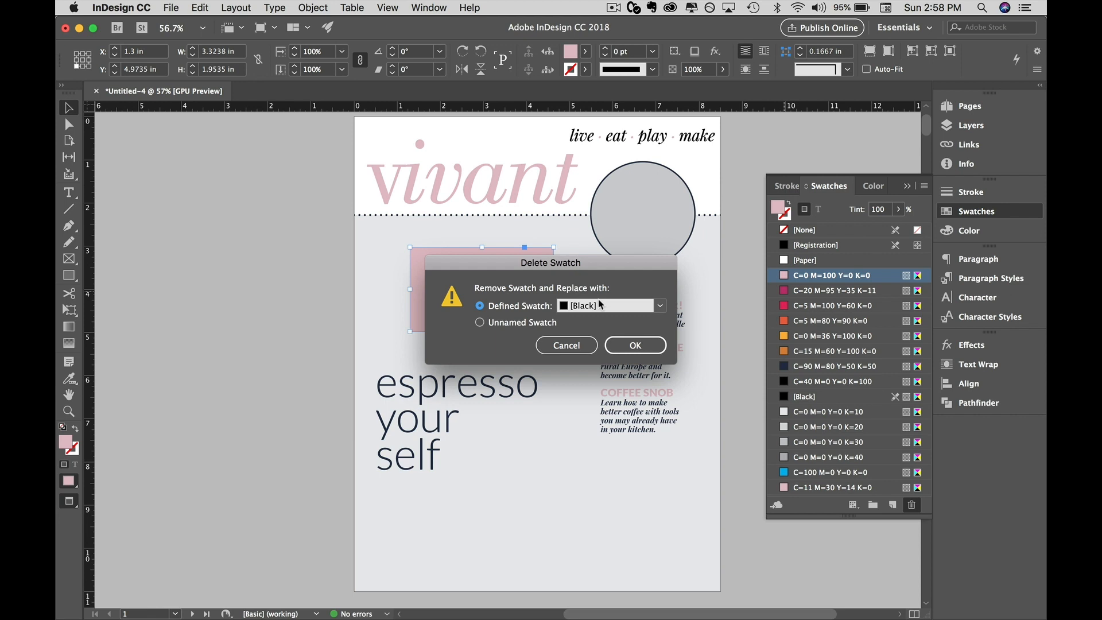
click(660, 306)
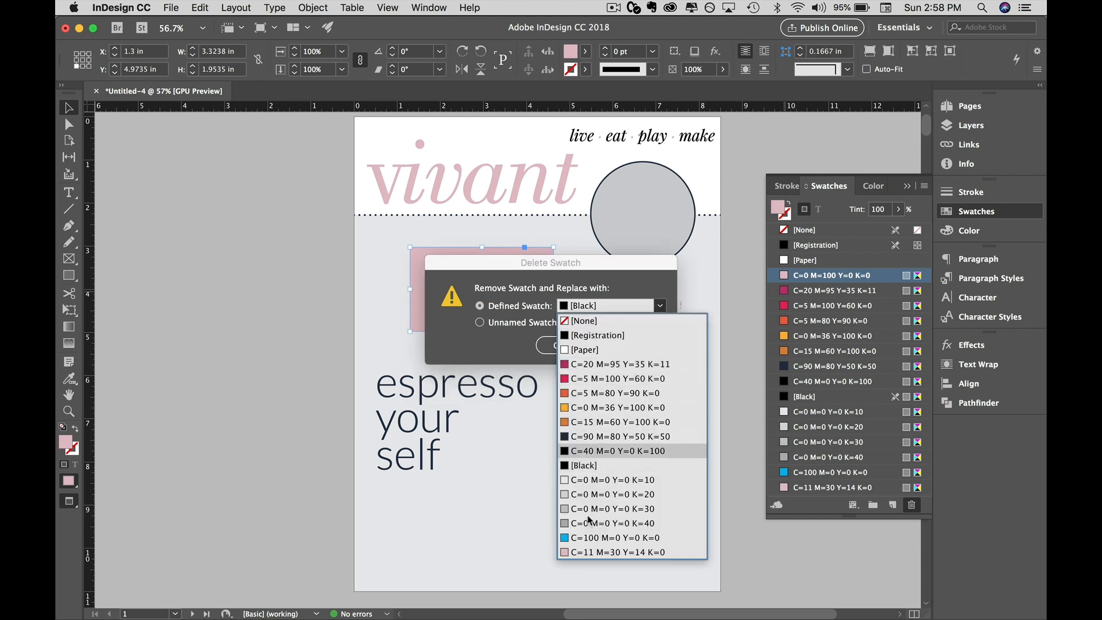
click(597, 552)
click(634, 345)
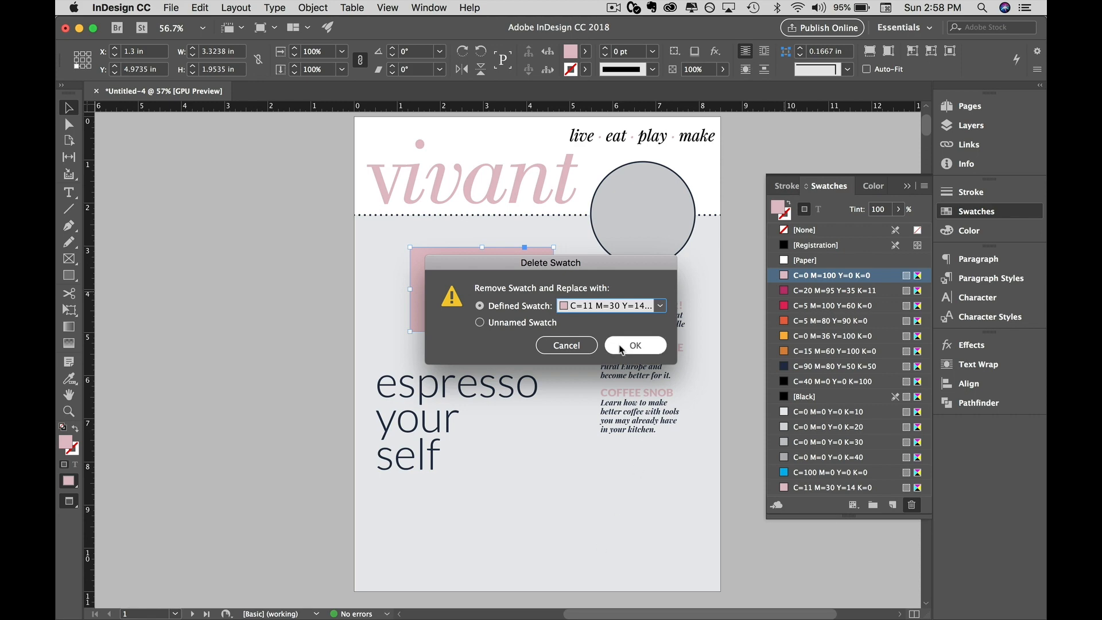
Look through the magazine's pages to check where the replacement pink swatch is used.
click(735, 471)
scroll(732, 411, down, 10)
scroll(732, 411, down, 20)
scroll(731, 411, up, 20)
scroll(732, 412, up, 14)
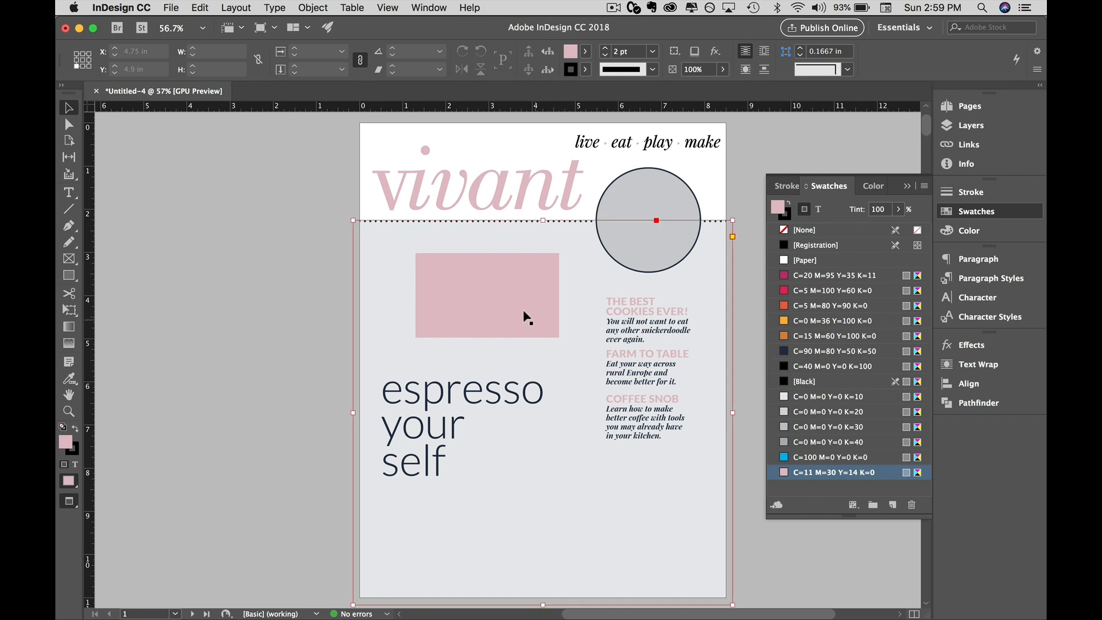
Fill the rectangle with the C=100 M=0 Y=0 K=0 swatch at a 28% tint.
click(524, 316)
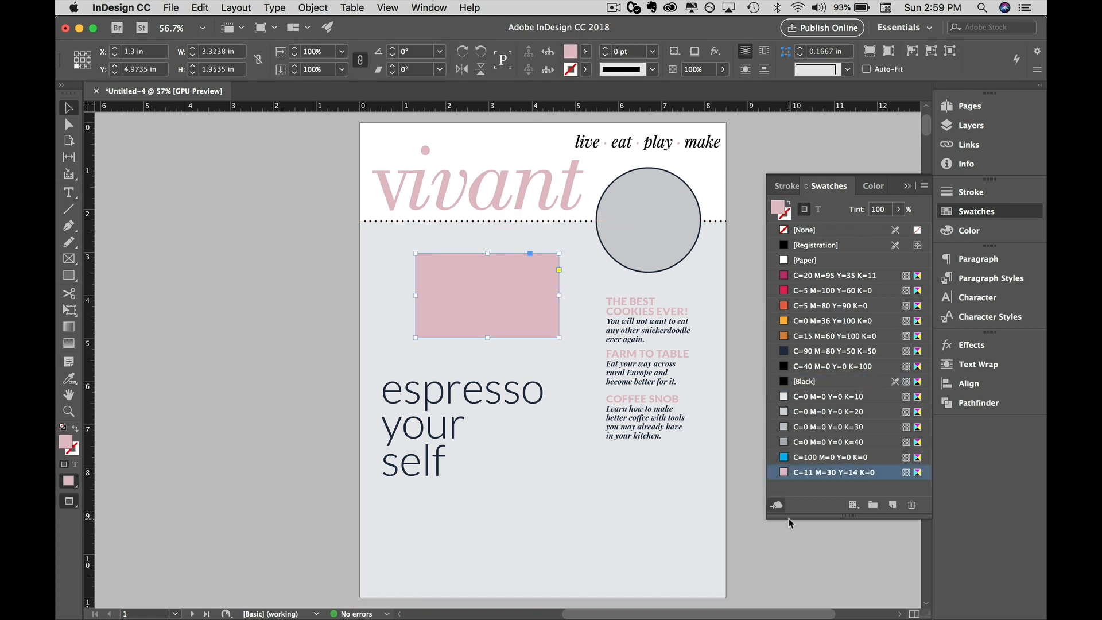
click(791, 457)
click(898, 209)
drag(901, 227, 846, 232)
click(752, 252)
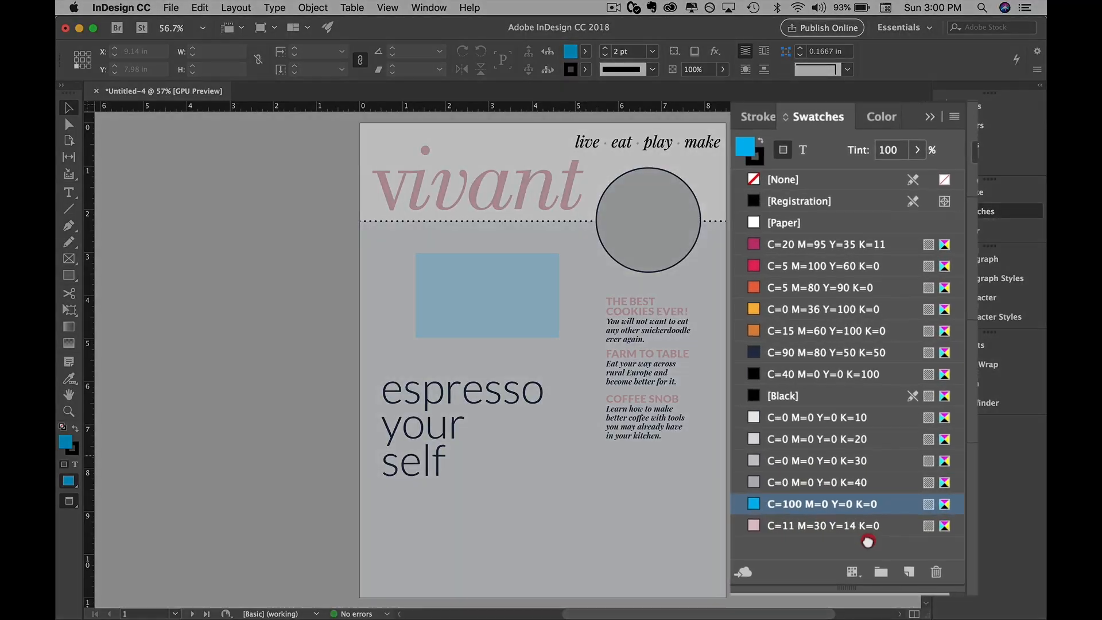
Duplicate the C=100 M=0 Y=0 K=0 swatch four times and move the original below the C=11 M=30 Y=14 K=0 swatch.
click(909, 572)
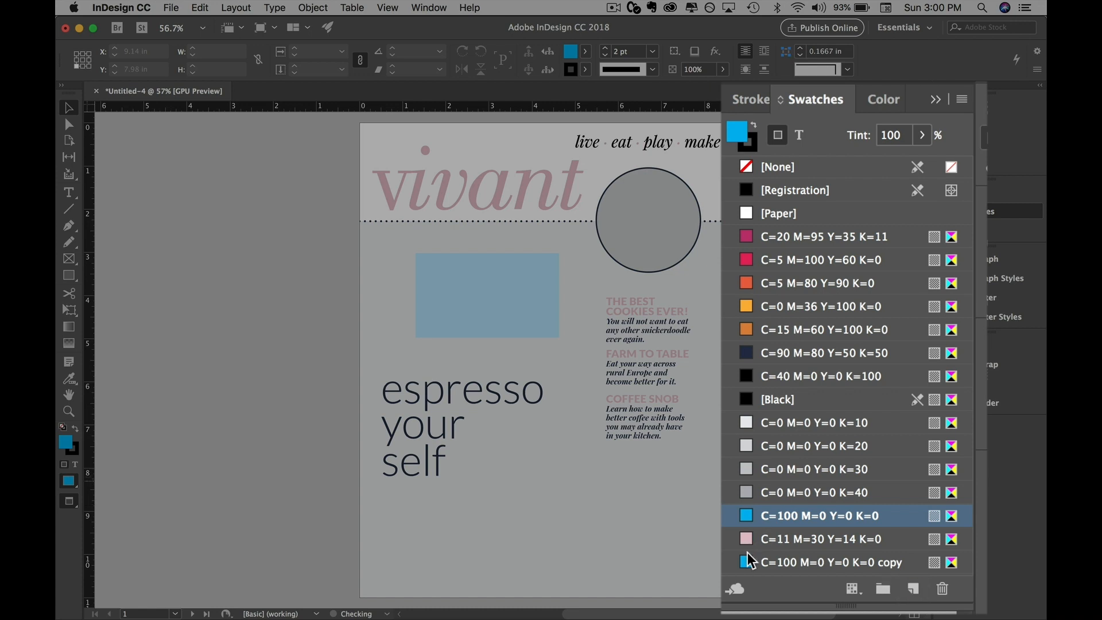
click(913, 589)
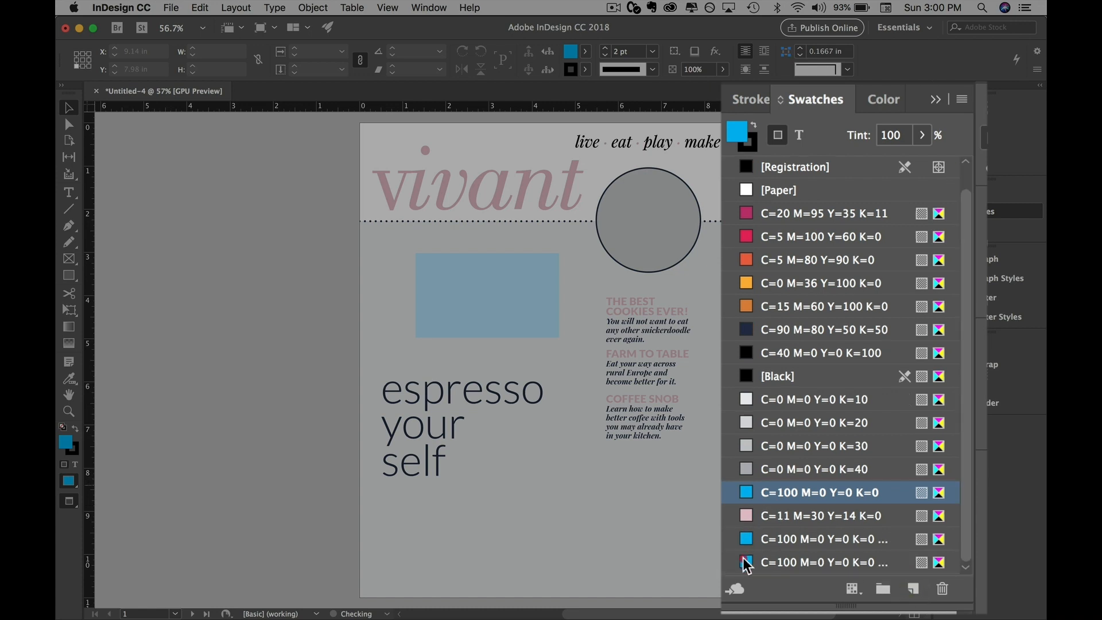
click(913, 588)
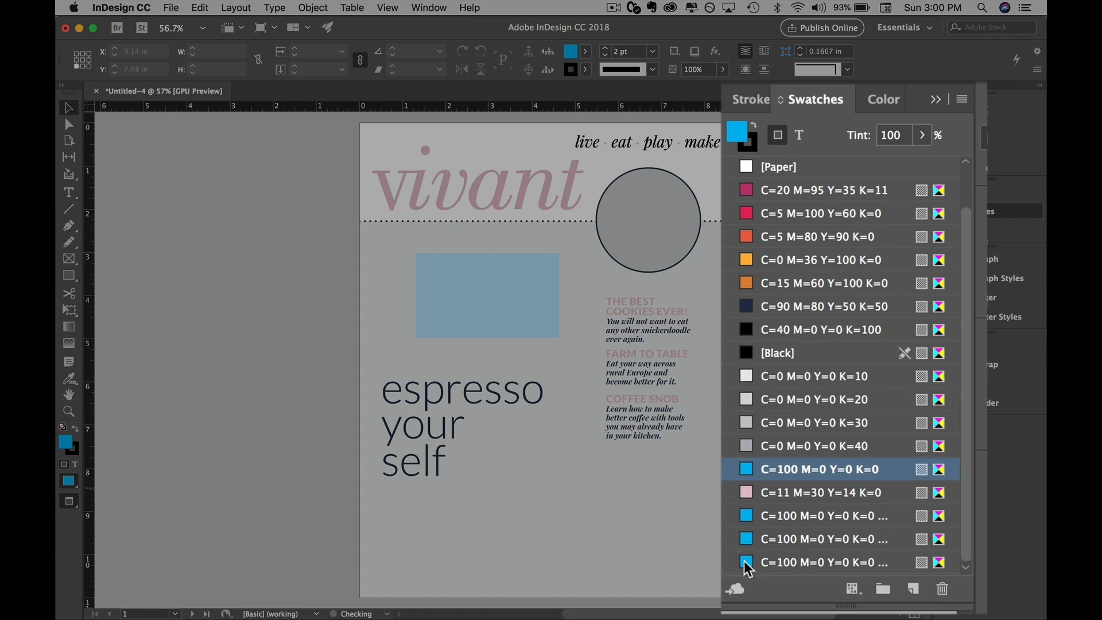
click(912, 588)
drag(745, 454, 745, 481)
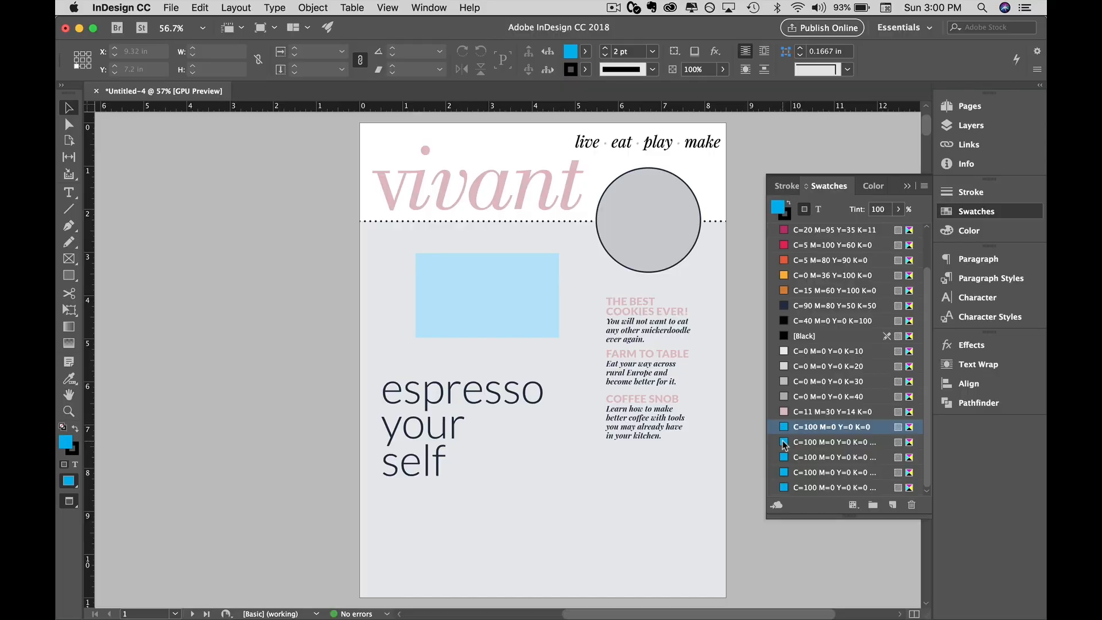
Set the cyan value of the first cyan swatch copy to 80% and of the second copy to 60%.
double_click(816, 442)
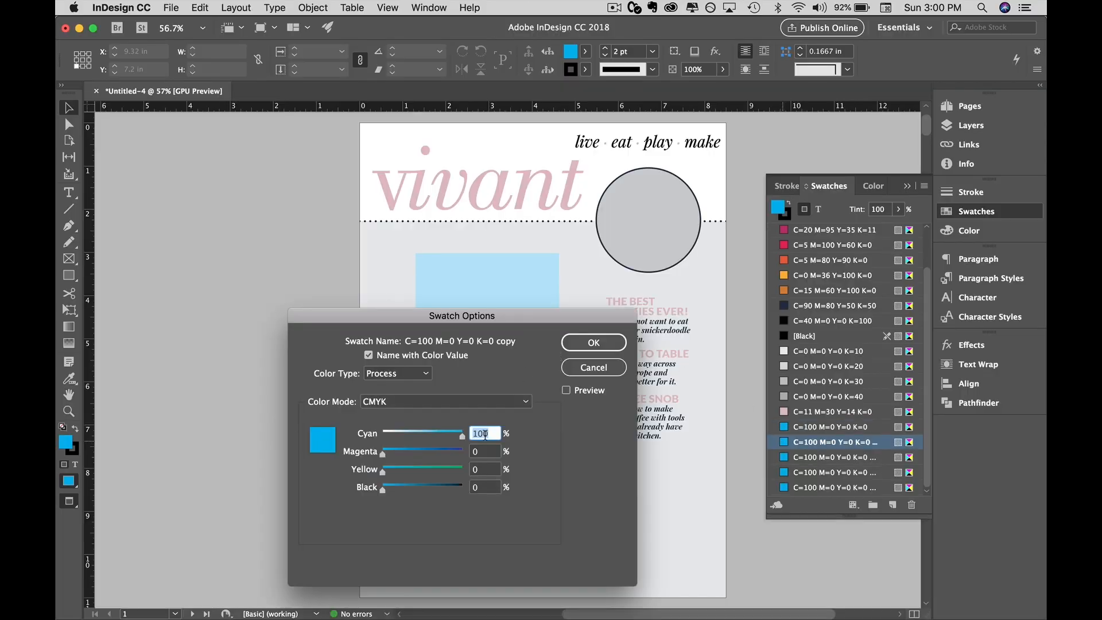
text(80)
click(594, 342)
double_click(786, 458)
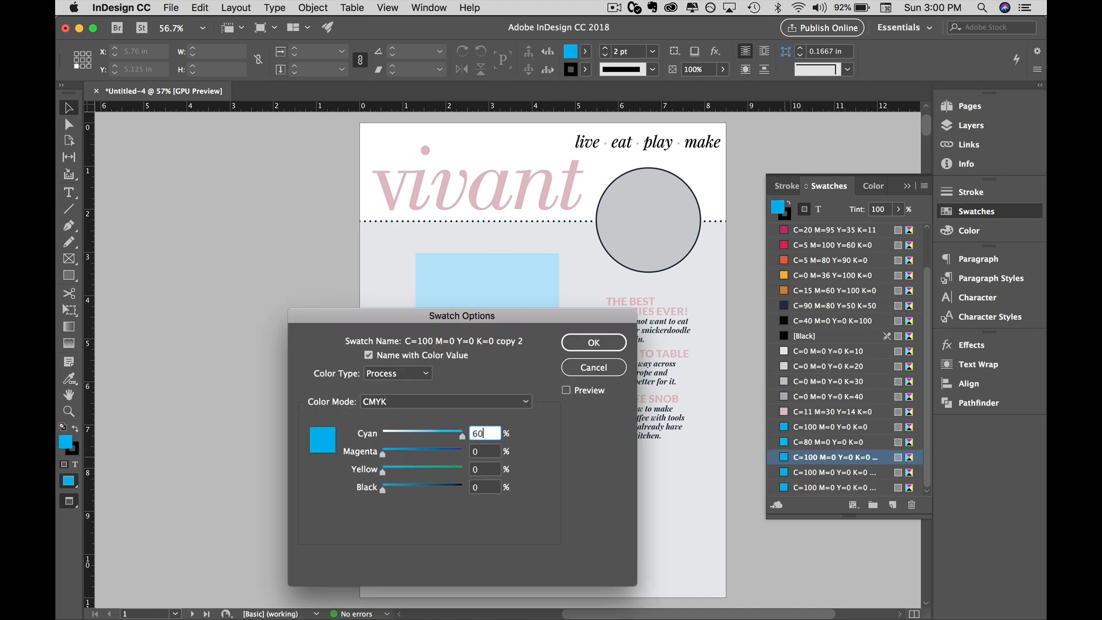
click(593, 343)
Set the cyan value of the third cyan swatch copy to 40% and of the fourth copy to 20%.
double_click(789, 473)
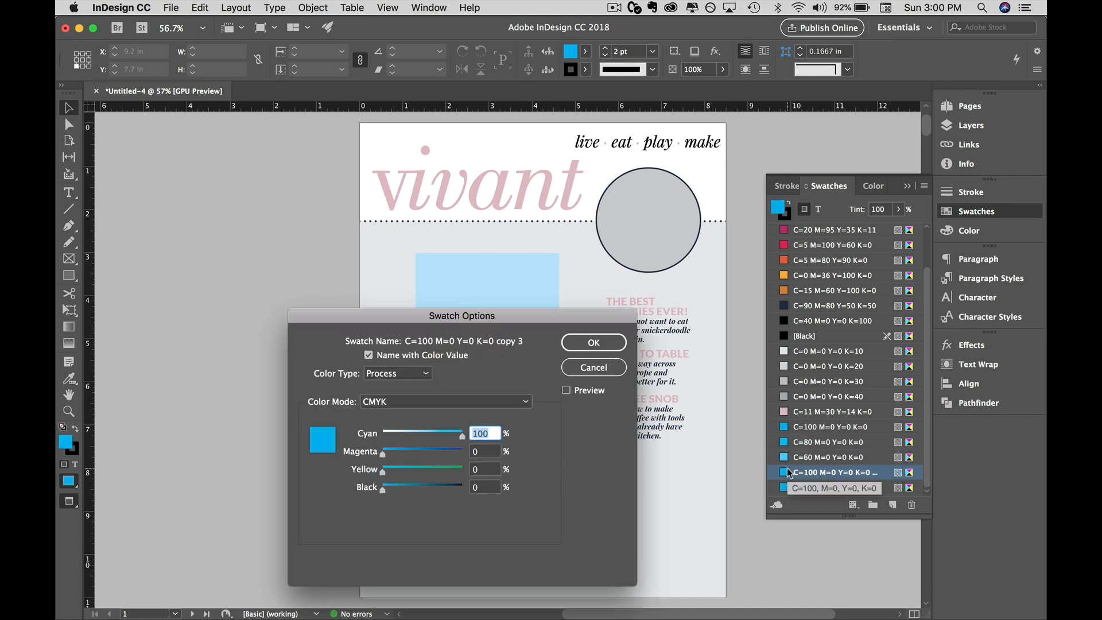
text(40)
key(Return)
double_click(832, 487)
text(20)
key(Return)
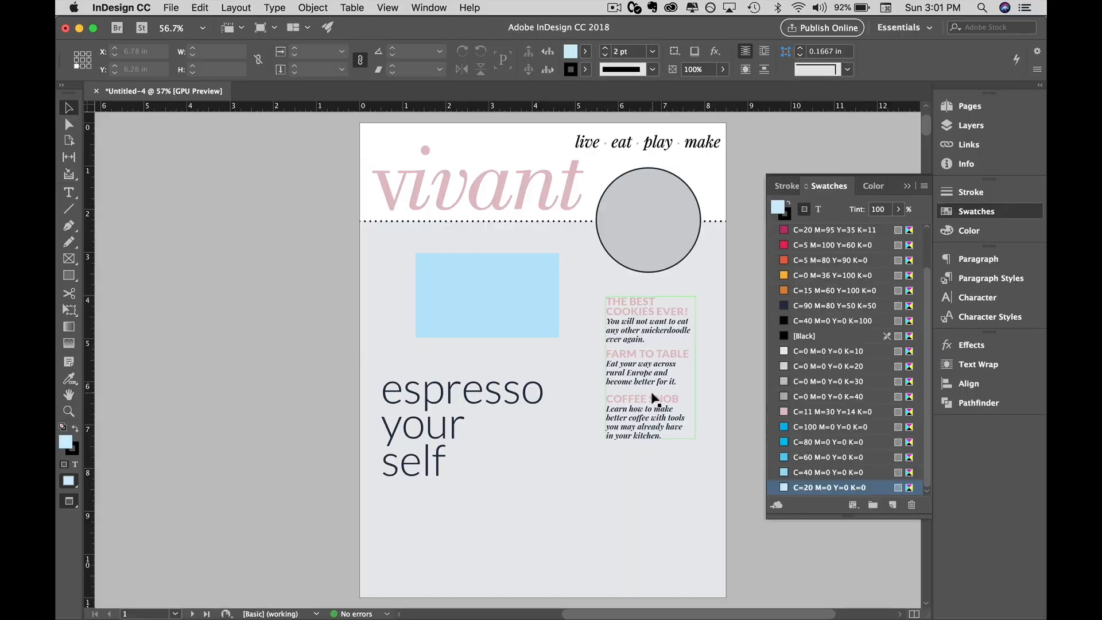
Apply the C=60 and C=80 swatches in turn to the rectangle's fill and raise its tint to 100%.
click(561, 319)
click(540, 327)
click(832, 457)
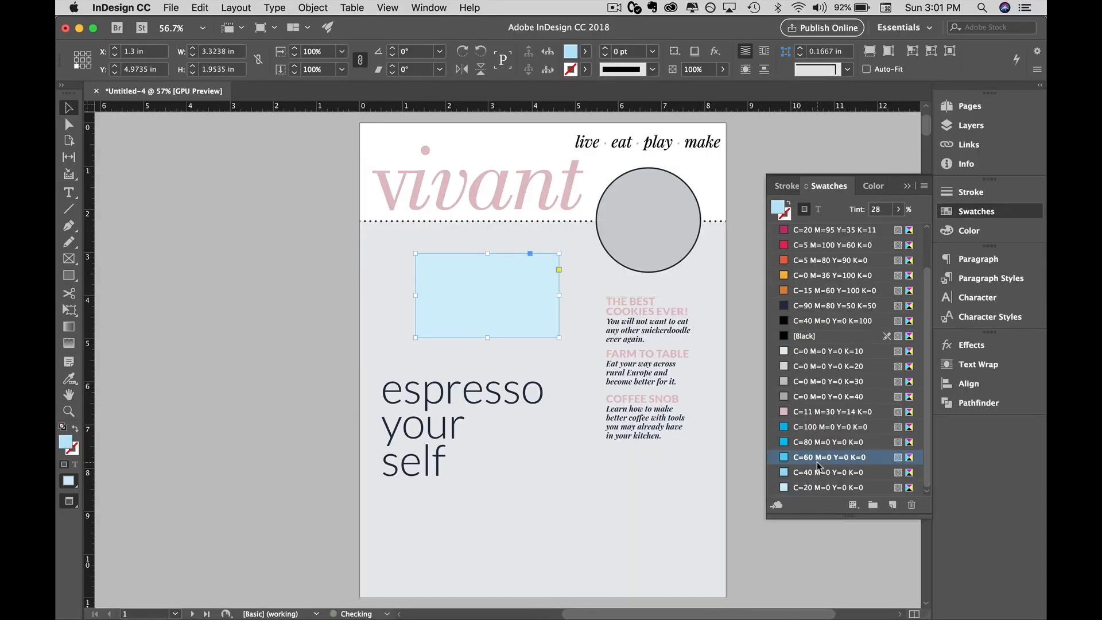
click(805, 442)
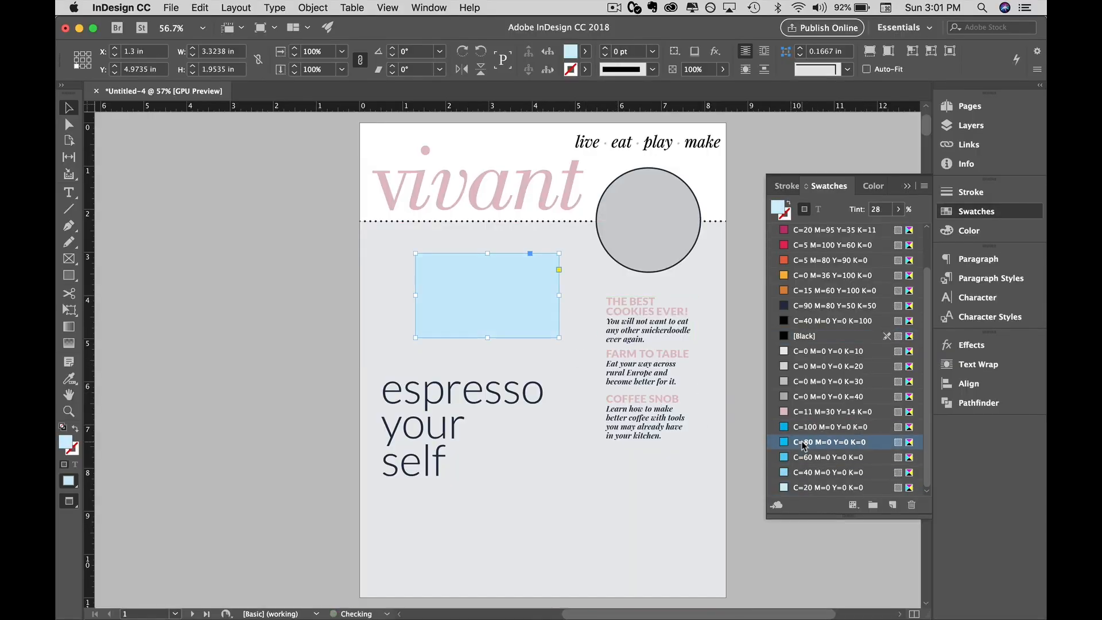
click(898, 210)
click(900, 227)
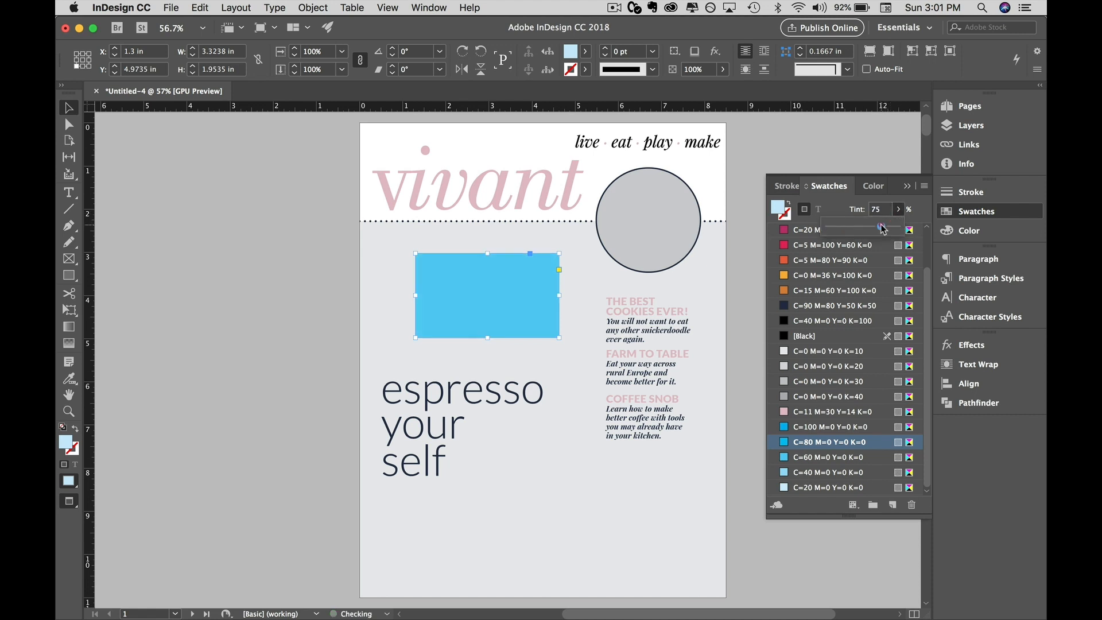
Try the cyan swatches from C=100 down to C=20 on the rectangle's fill and settle on C=40 M=0 Y=0 K=0.
click(785, 428)
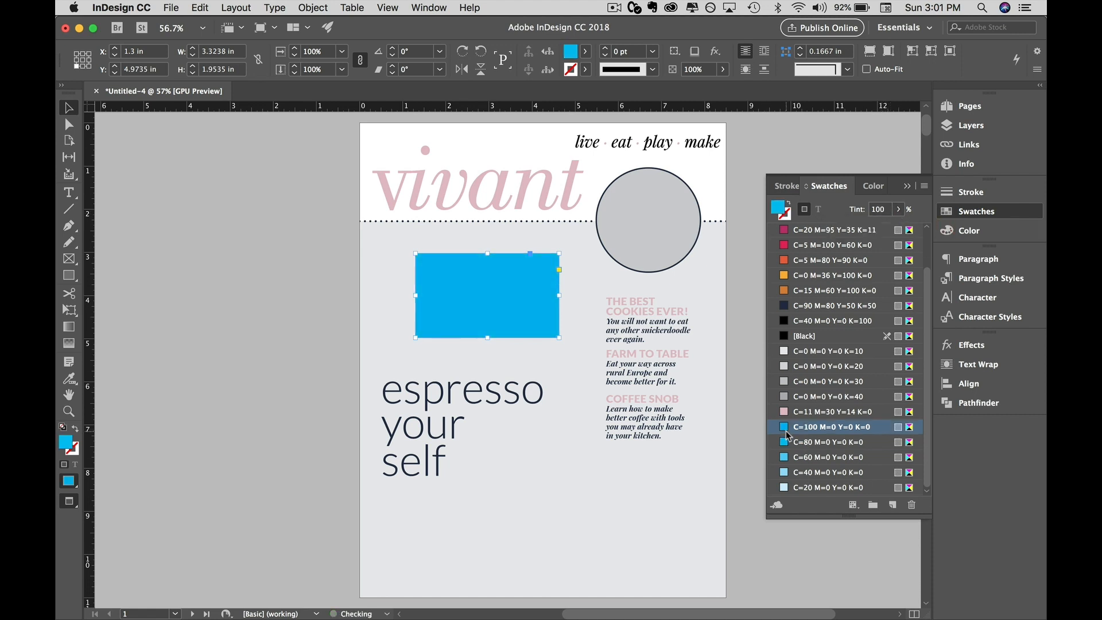
click(785, 443)
click(785, 458)
click(785, 472)
click(785, 488)
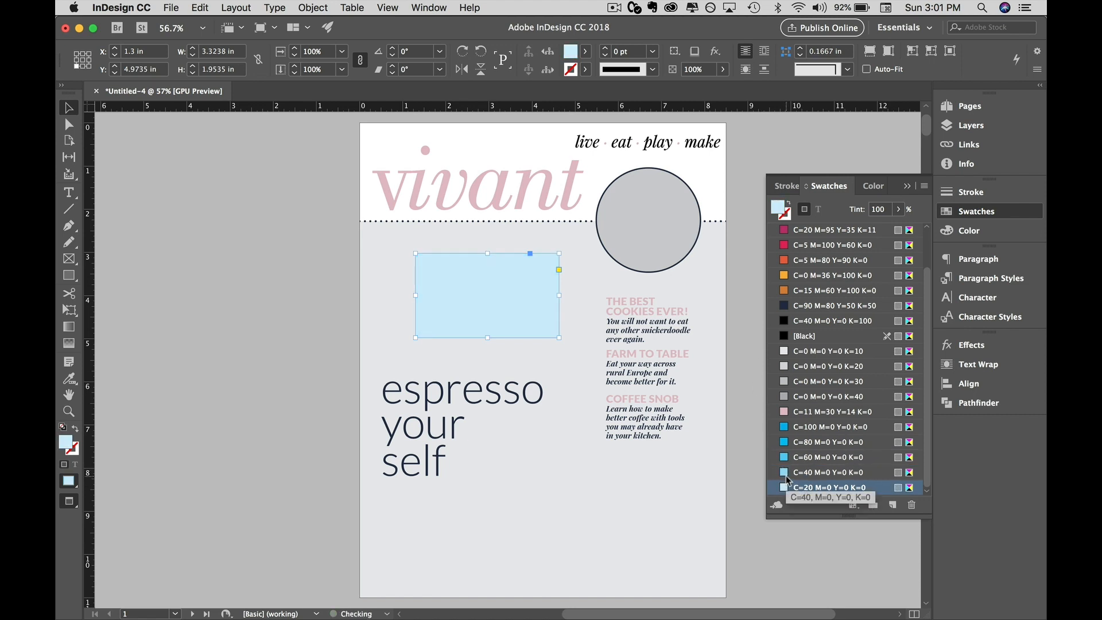
click(785, 473)
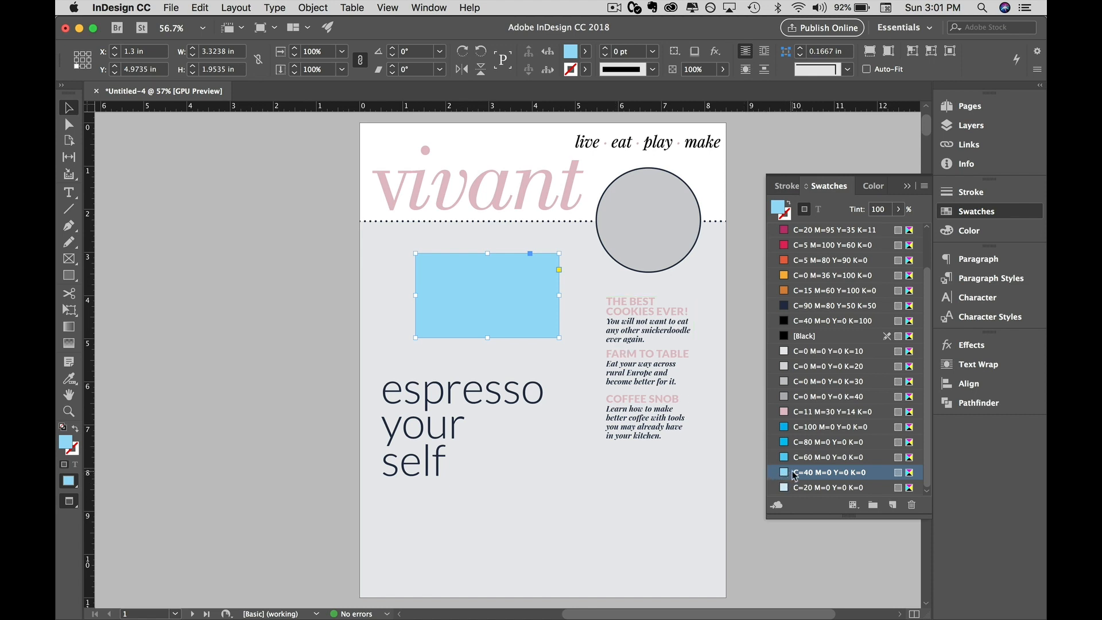
Set the cyan value of the C=40 M=0 Y=0 K=0 swatch to 37.5%.
double_click(785, 473)
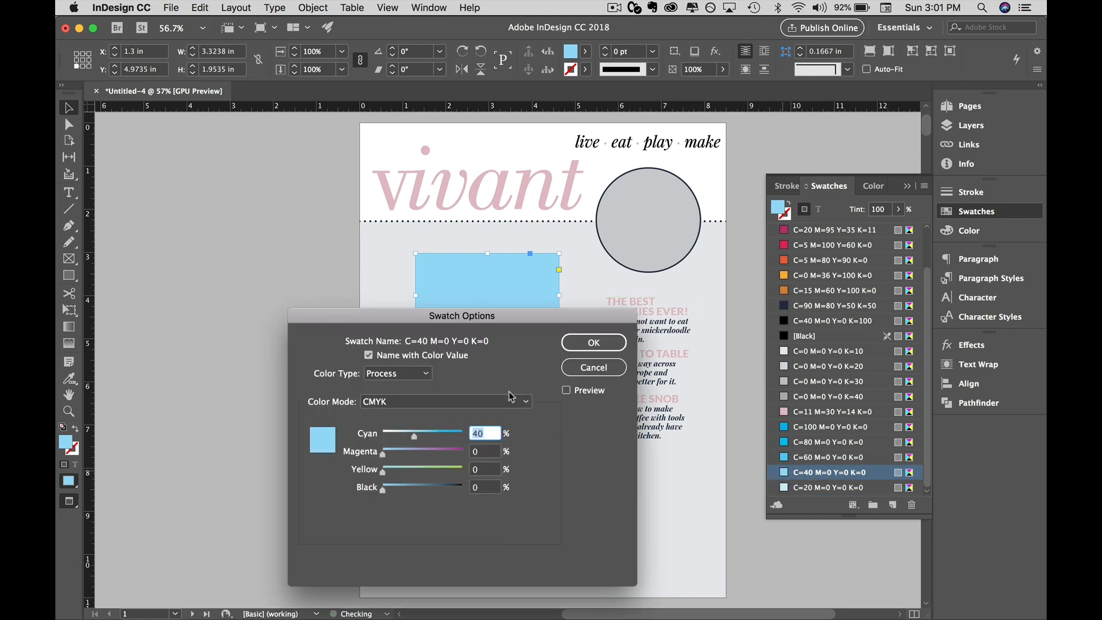
text(37.5)
key(Return)
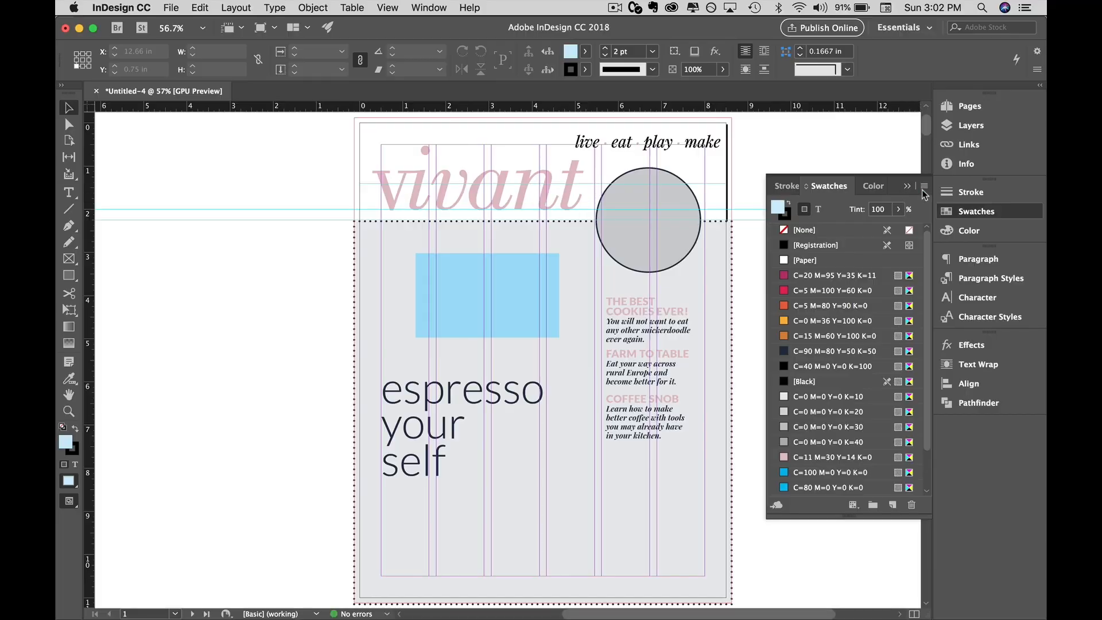
Delete all the custom color swatches except [Black], replacing their uses in the layout with the defined swatch [Black].
shift+click(810, 276)
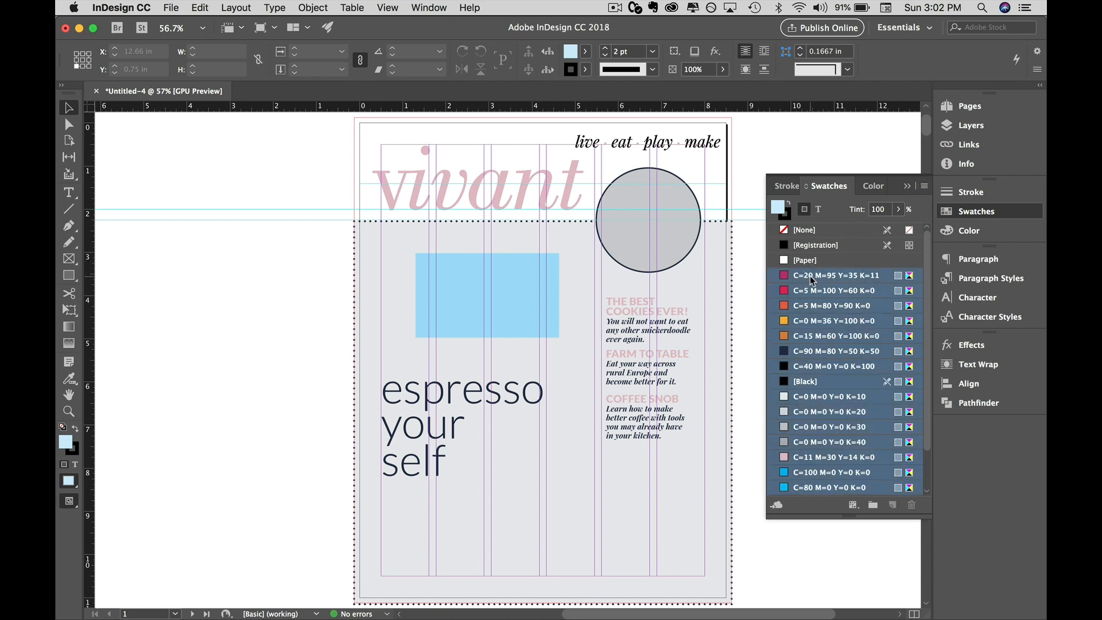
super+click(787, 381)
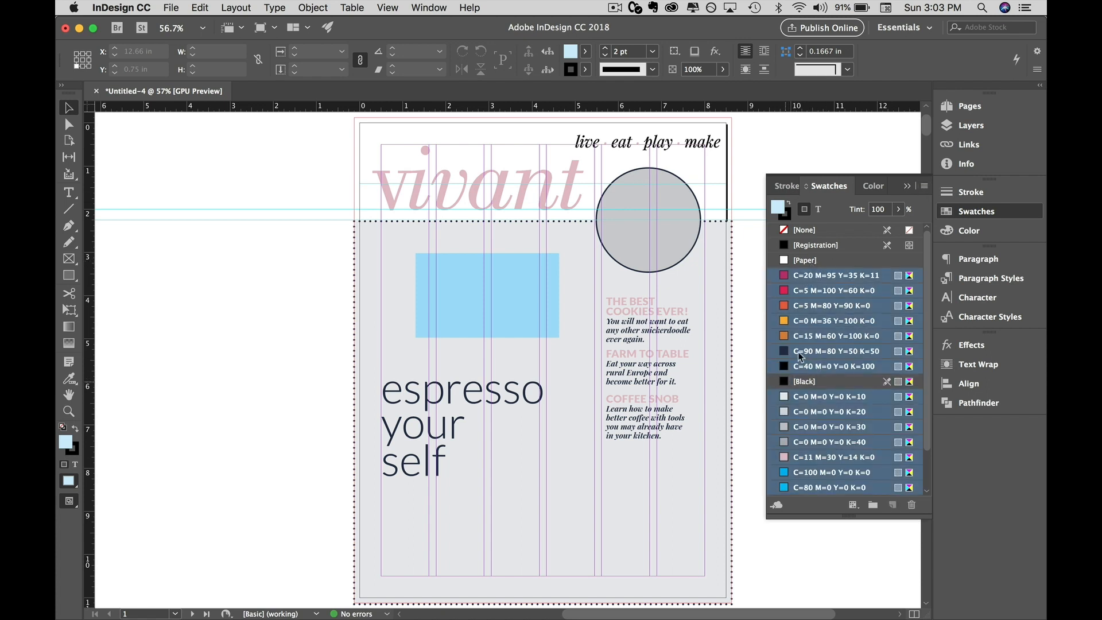
click(911, 505)
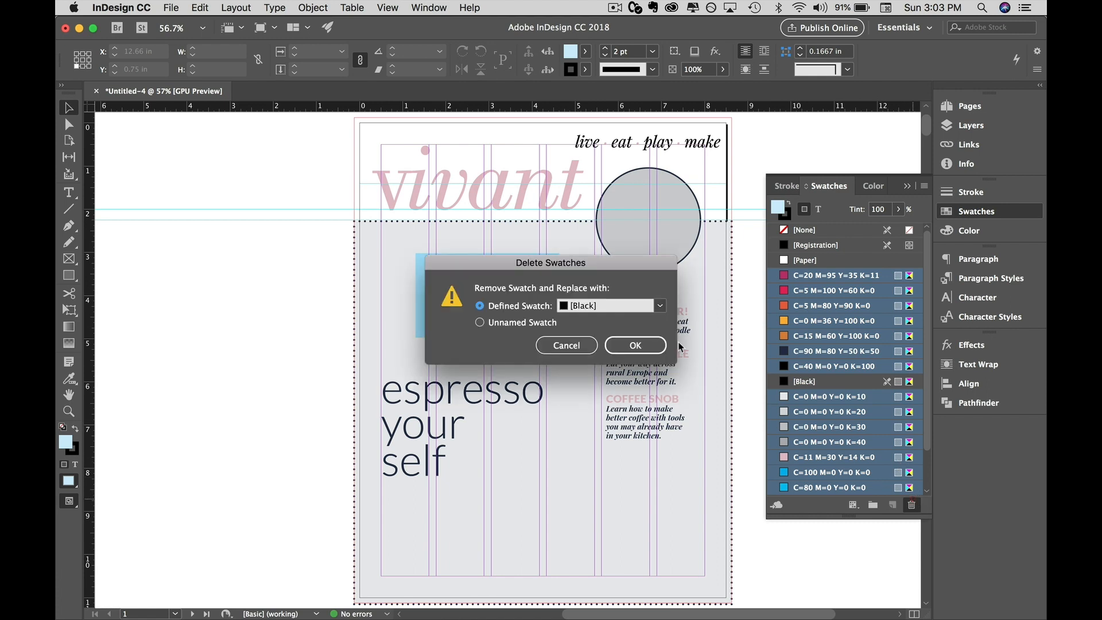
click(636, 346)
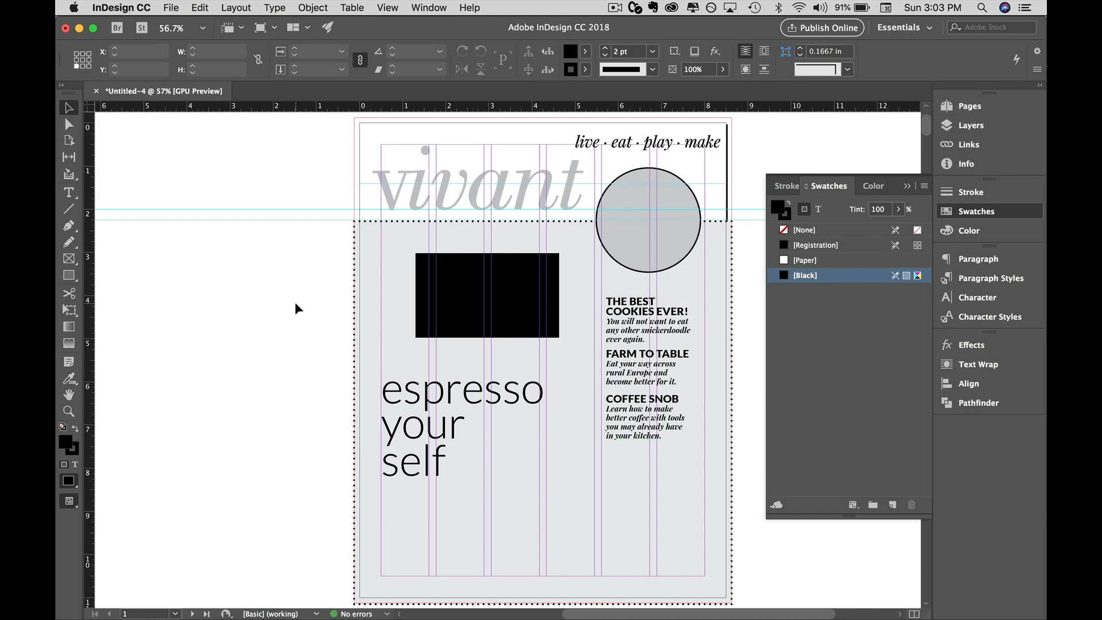
Switch to Firefox and look through the palettes, patterns and colors on the COLOURlovers home page.
scroll(296, 304, down, 20)
scroll(296, 309, down, 20)
scroll(295, 309, down, 15)
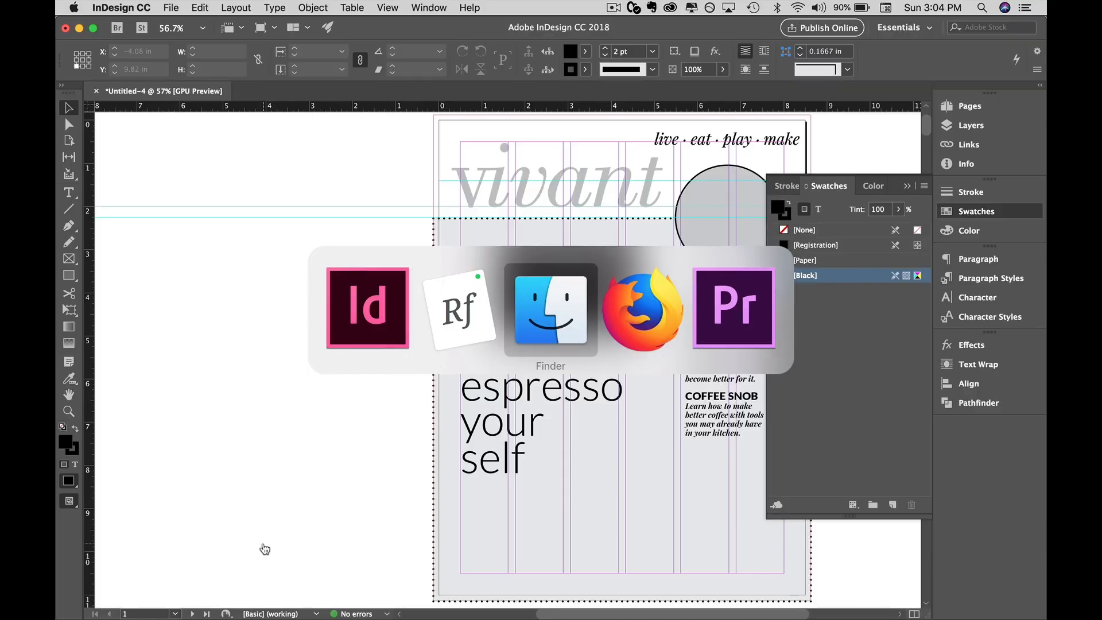
key(super+Tab)
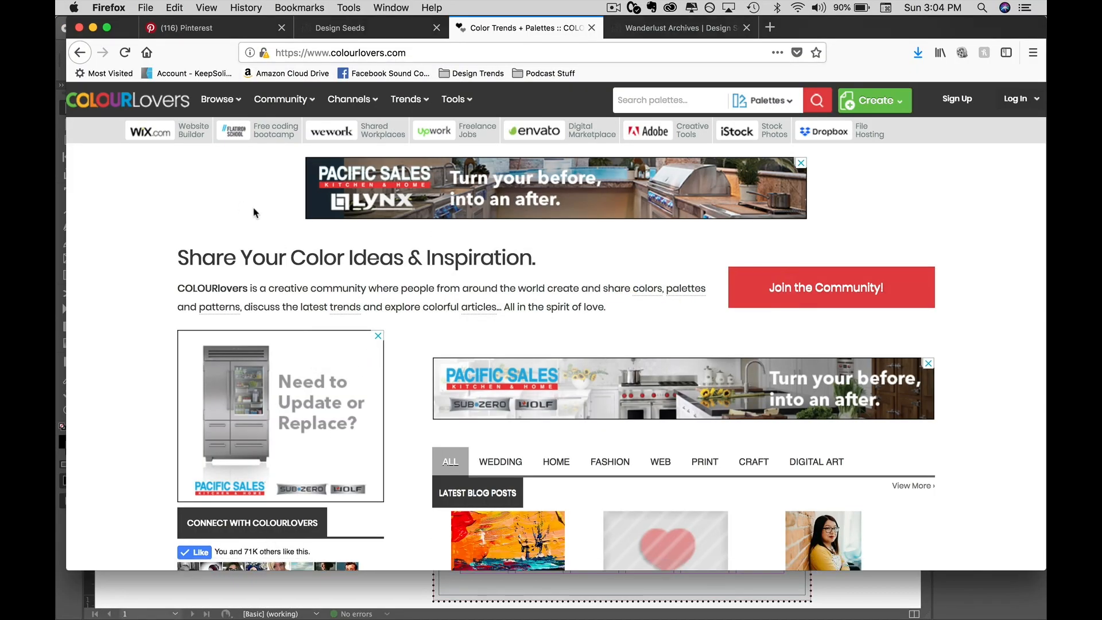
scroll(151, 191, down, 2)
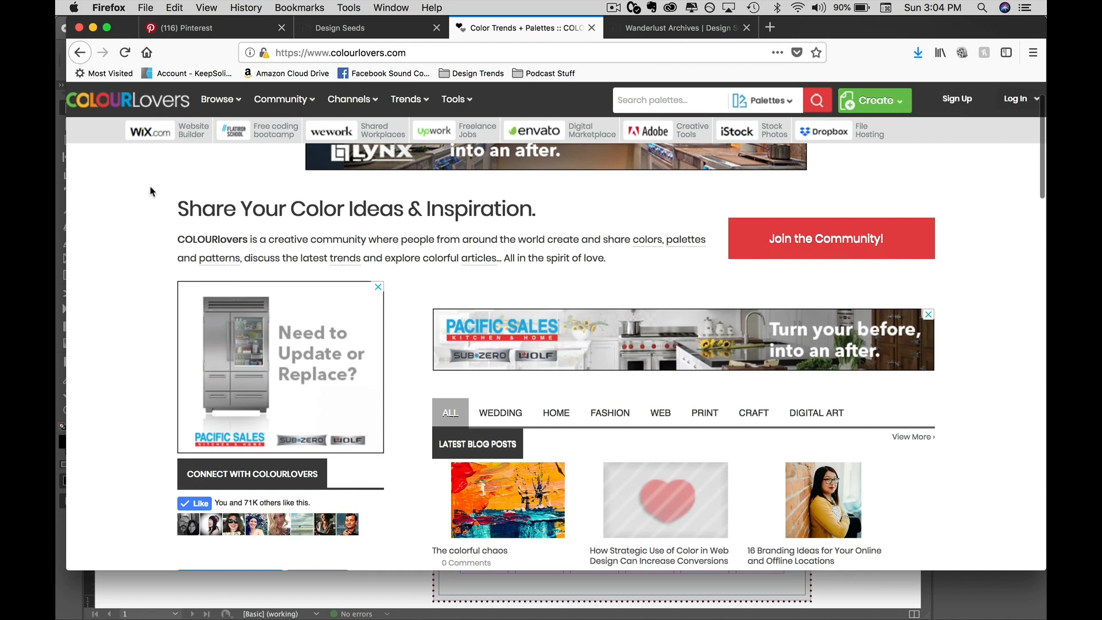
scroll(151, 191, down, 1)
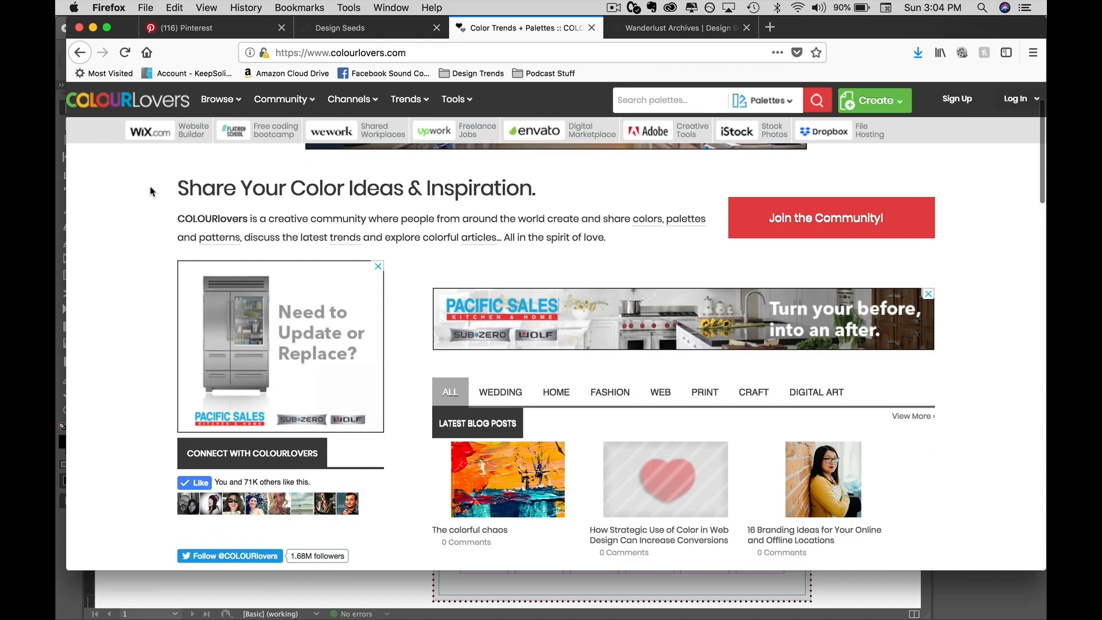
scroll(151, 192, down, 15)
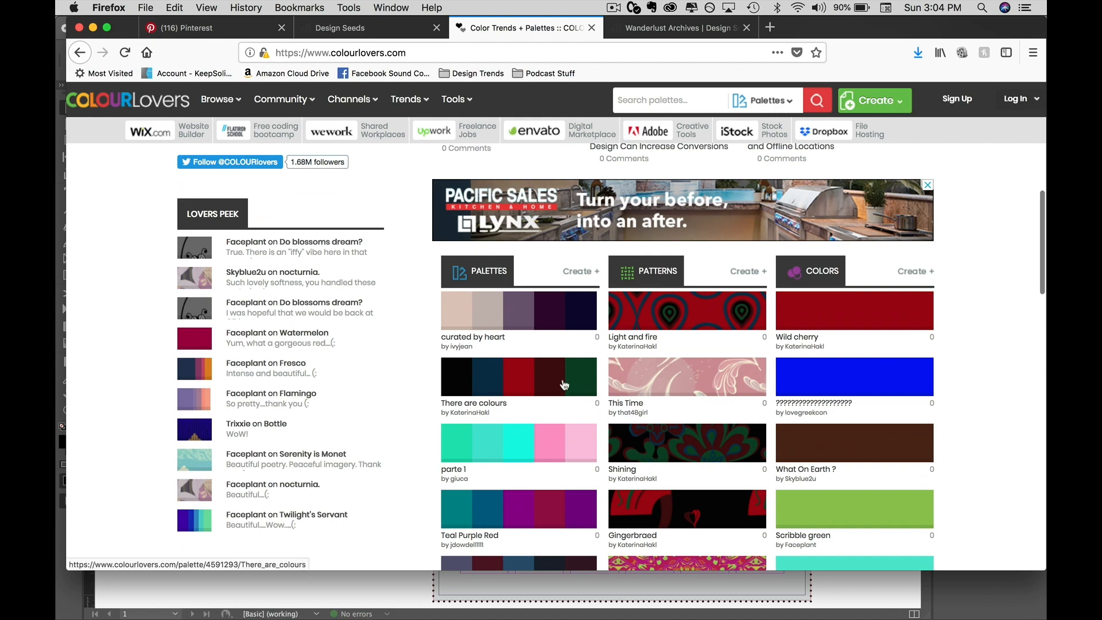
scroll(565, 385, down, 8)
scroll(564, 385, up, 2)
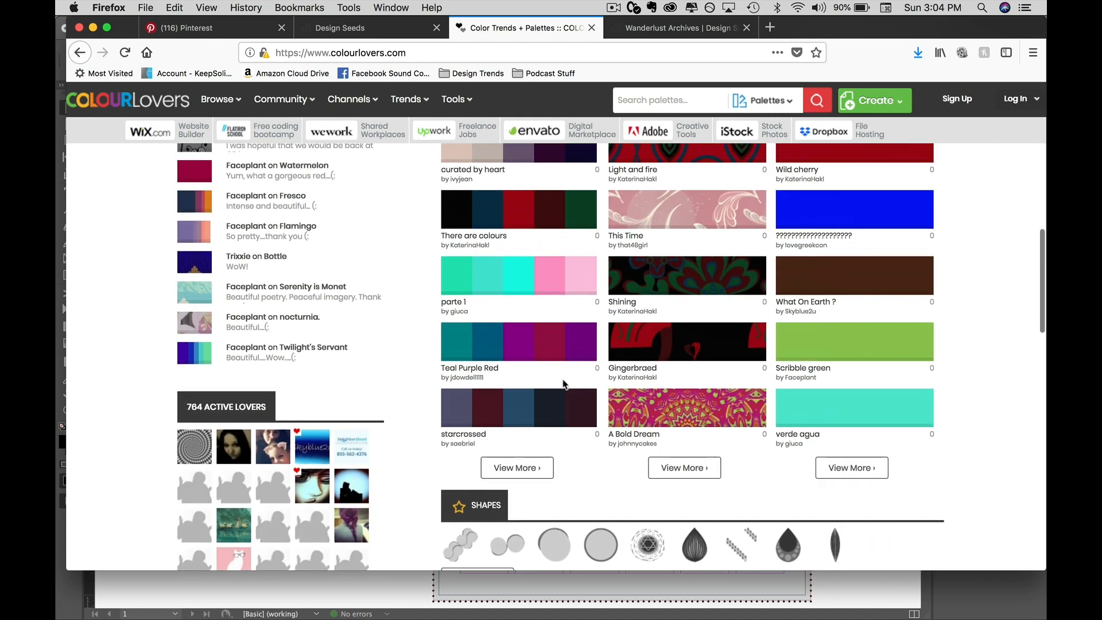
scroll(564, 385, up, 20)
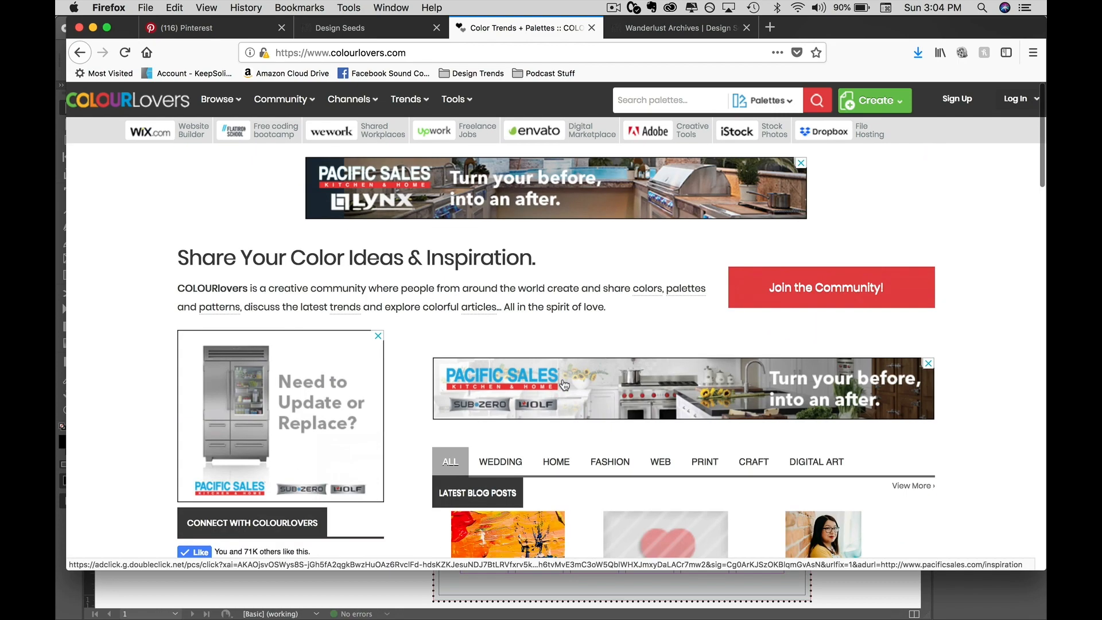
scroll(565, 385, down, 5)
scroll(565, 385, up, 3)
scroll(564, 384, up, 2)
scroll(564, 384, down, 9)
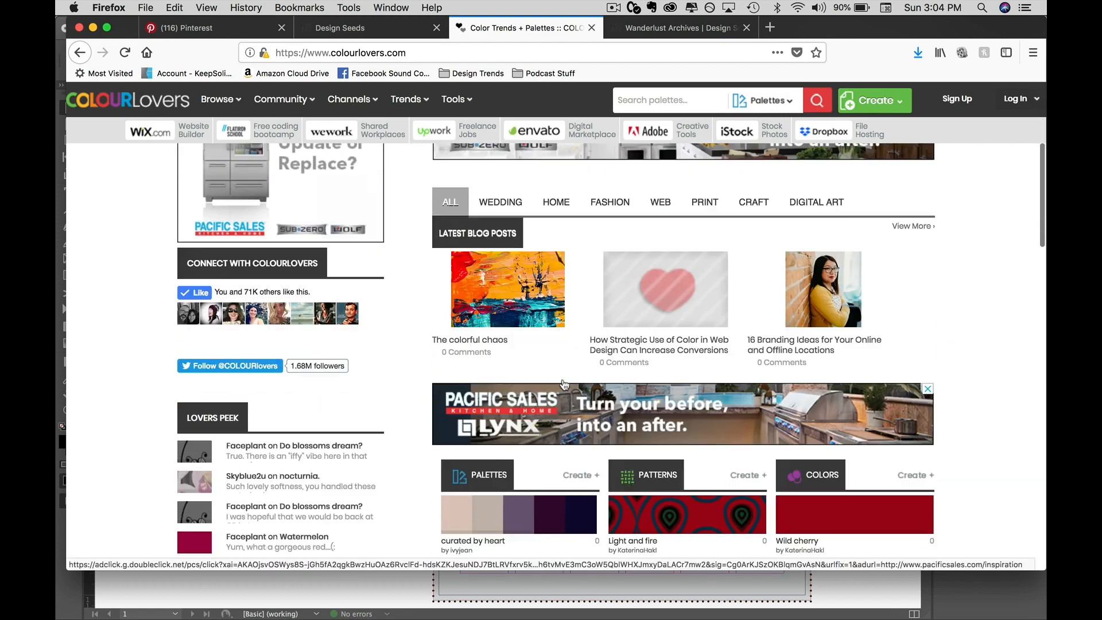
scroll(564, 385, down, 2)
scroll(563, 382, up, 12)
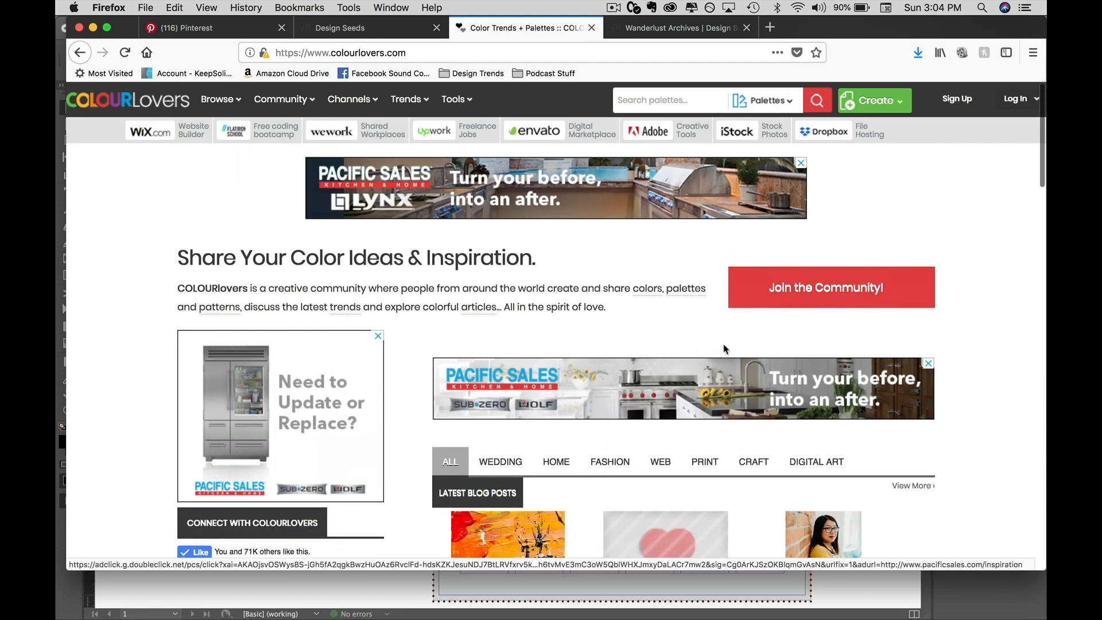
scroll(648, 331, down, 8)
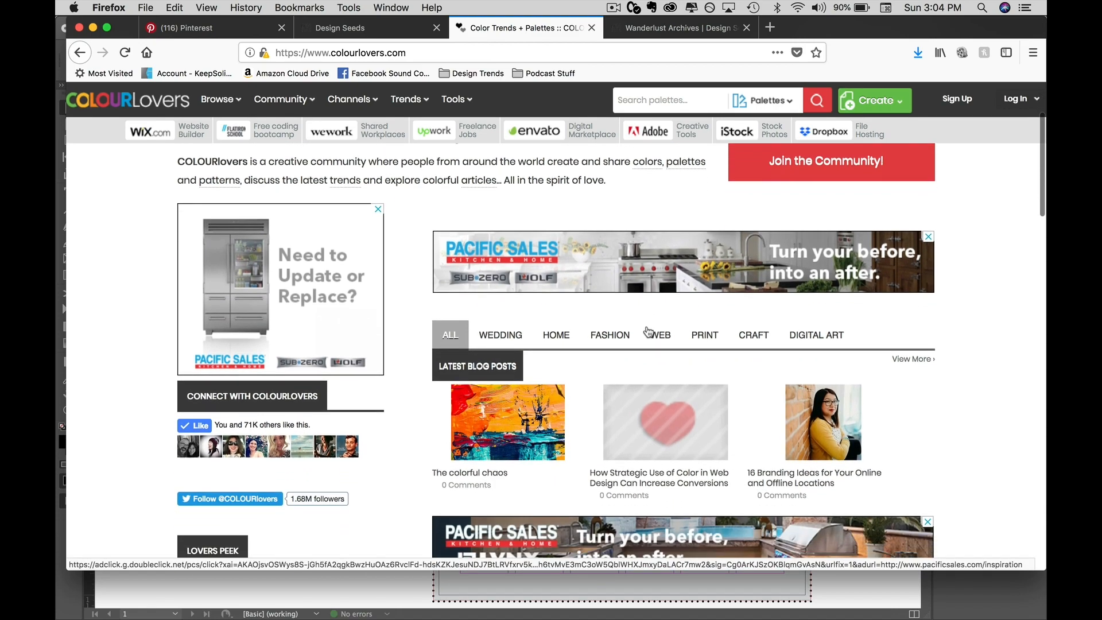
scroll(648, 331, down, 4)
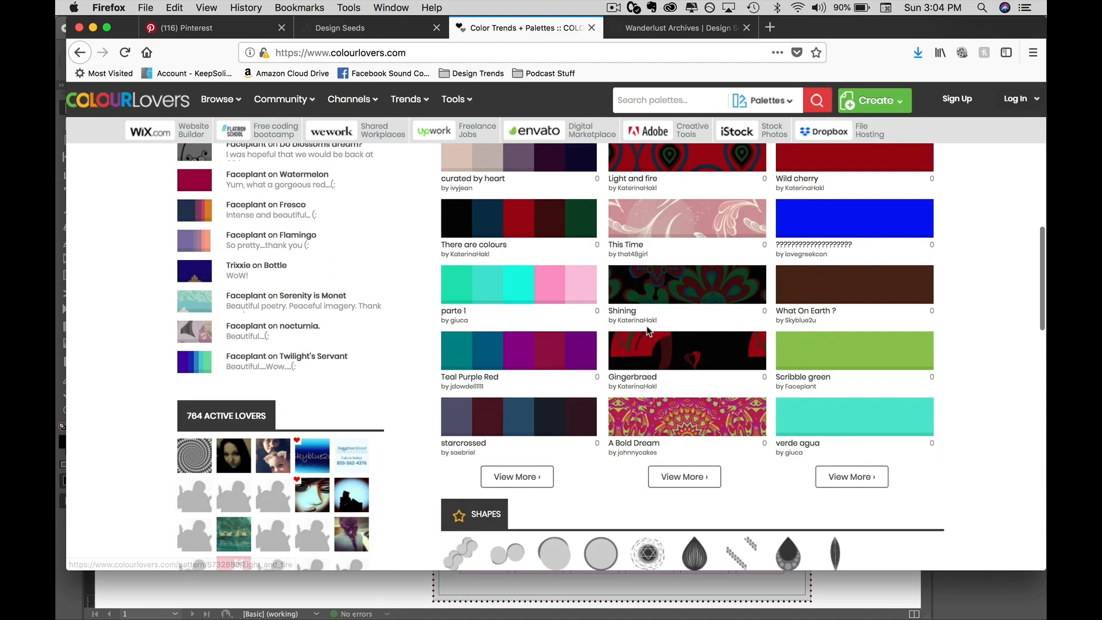
scroll(648, 332, down, 2)
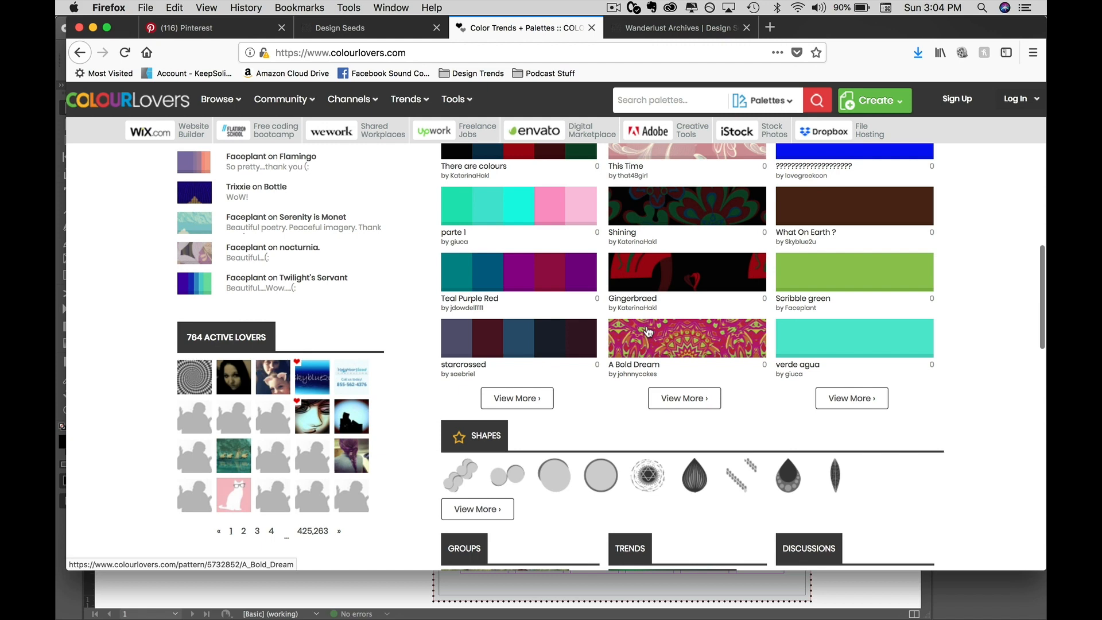
scroll(648, 332, up, 1)
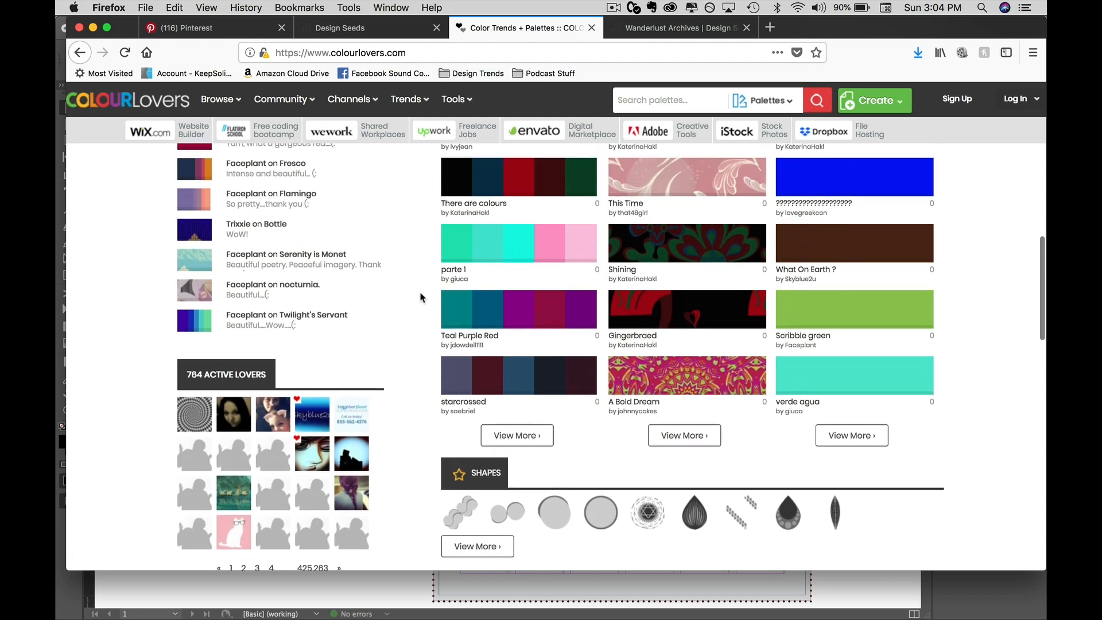
scroll(421, 297, up, 2)
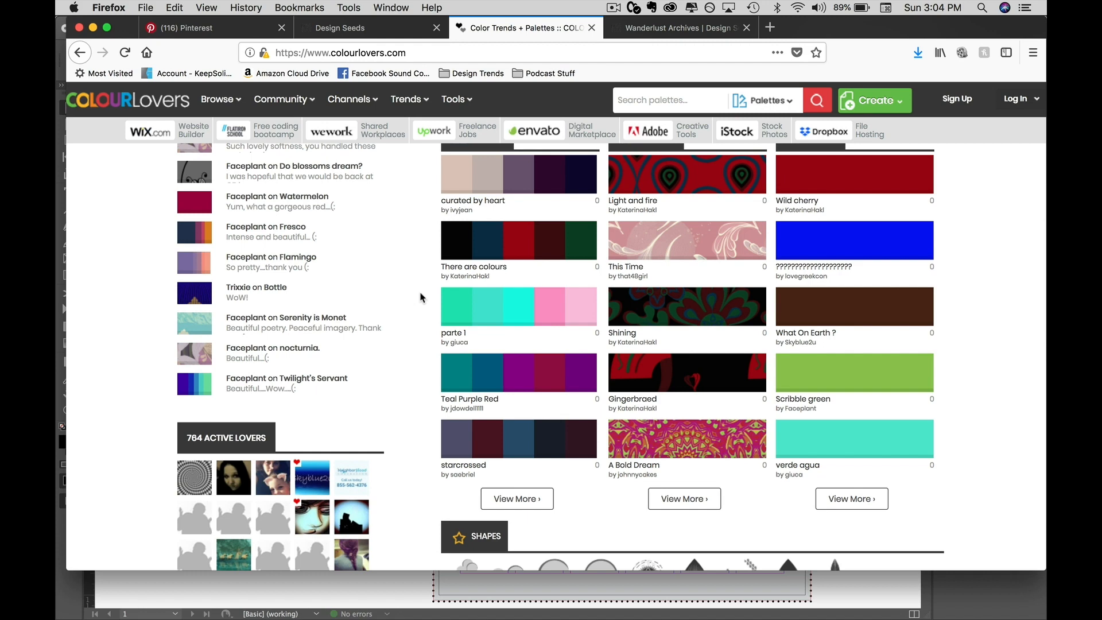
Bring up the Design Seeds Wanderlust archive and look at its first palette, A Door Hues.
click(679, 28)
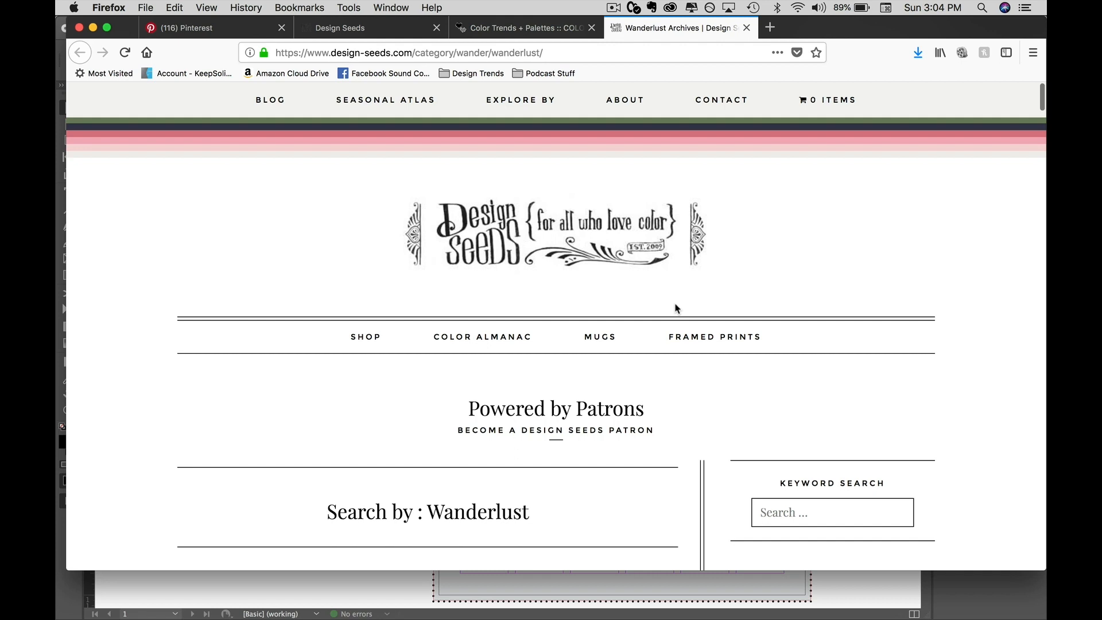
scroll(675, 309, down, 10)
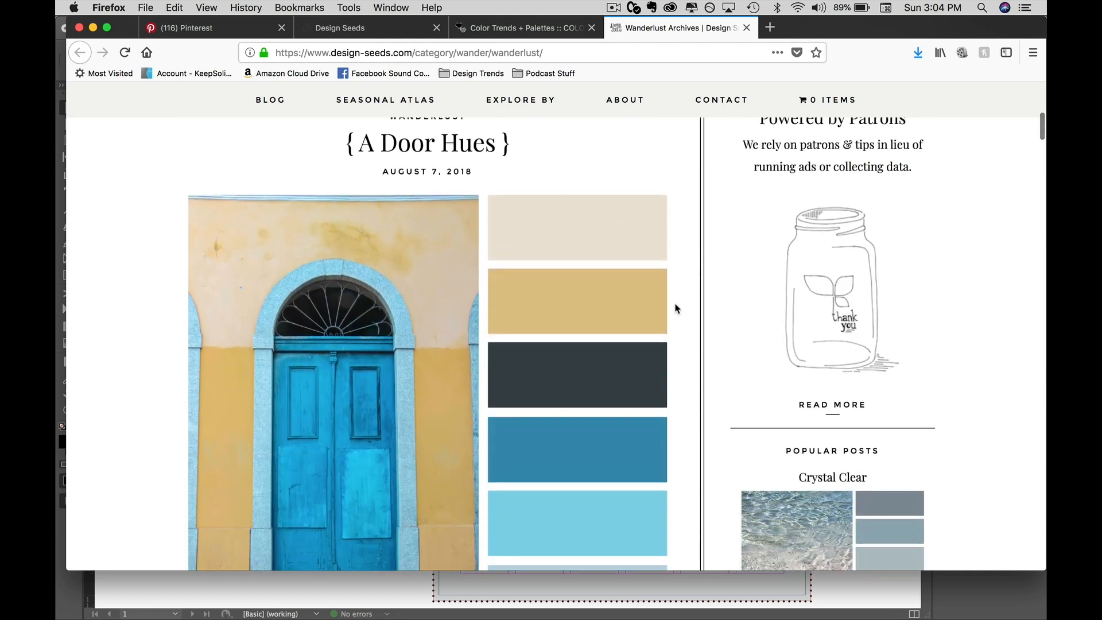
scroll(660, 299, up, 1)
Browse the palettes and color codes on the Design Seeds blog and view the site's Collection categories.
click(349, 25)
mouse_move(433, 329)
scroll(239, 300, down, 10)
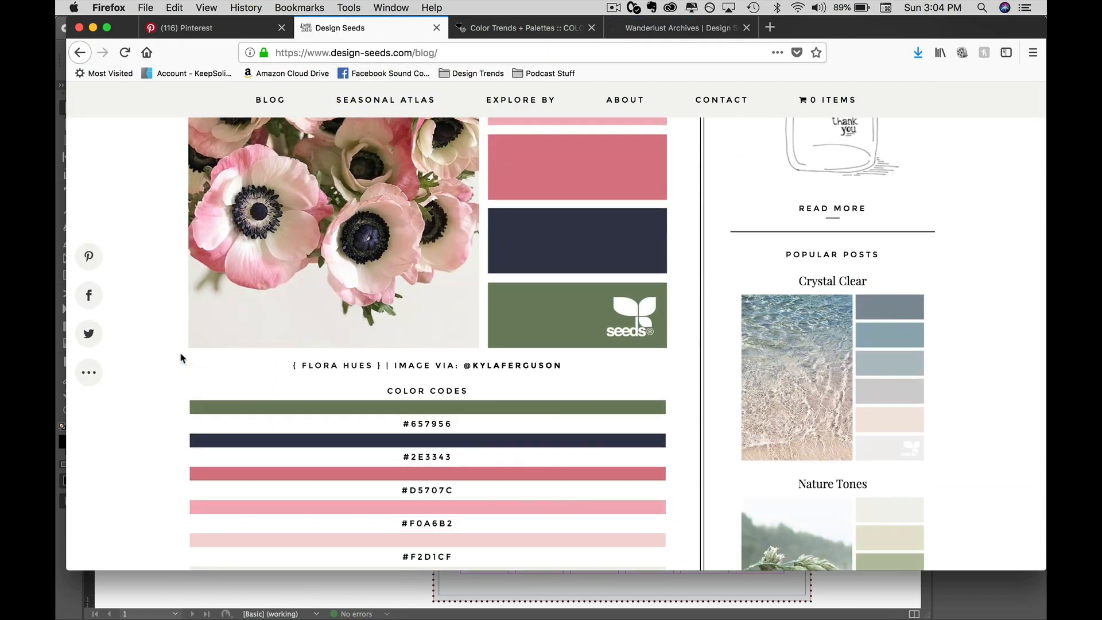
scroll(181, 358, down, 10)
scroll(182, 359, down, 10)
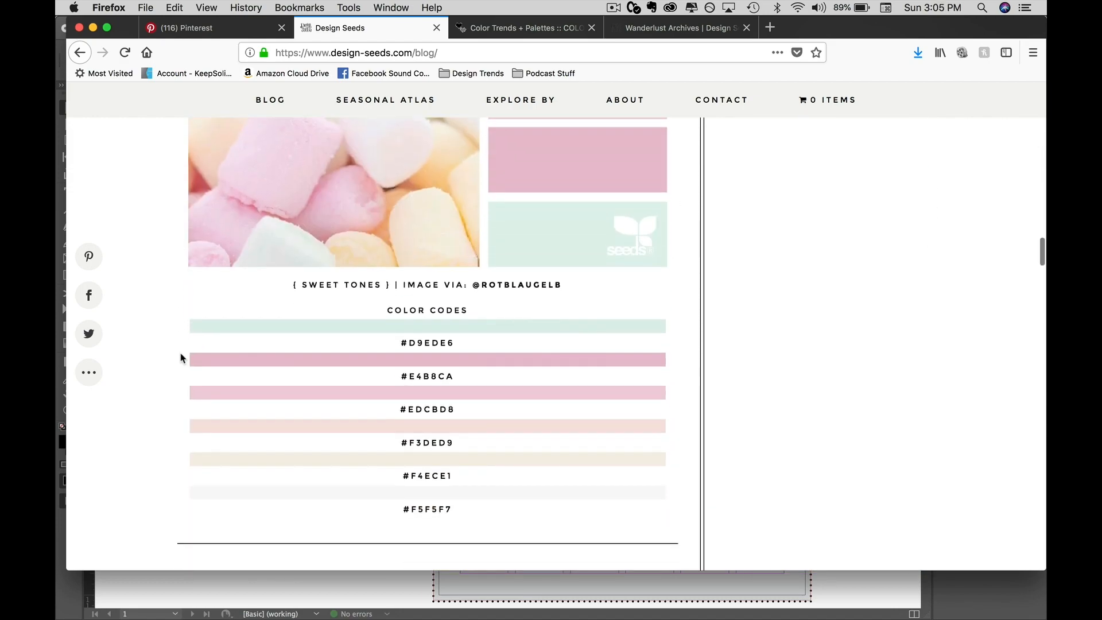
scroll(181, 358, down, 10)
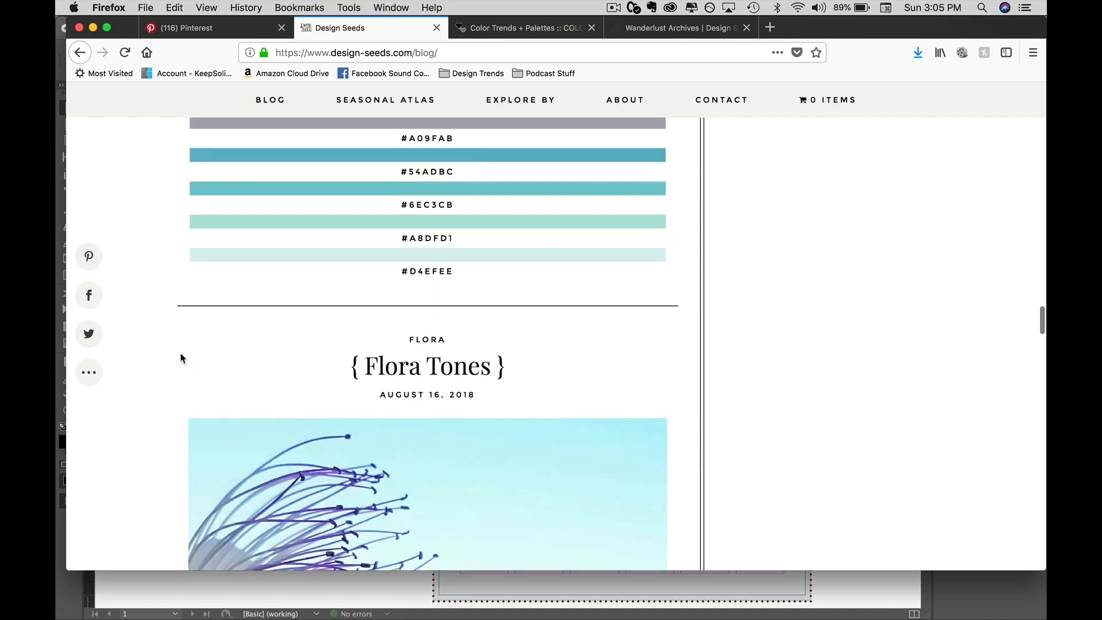
scroll(182, 358, down, 10)
scroll(182, 358, down, 5)
scroll(519, 162, up, 1)
mouse_move(629, 103)
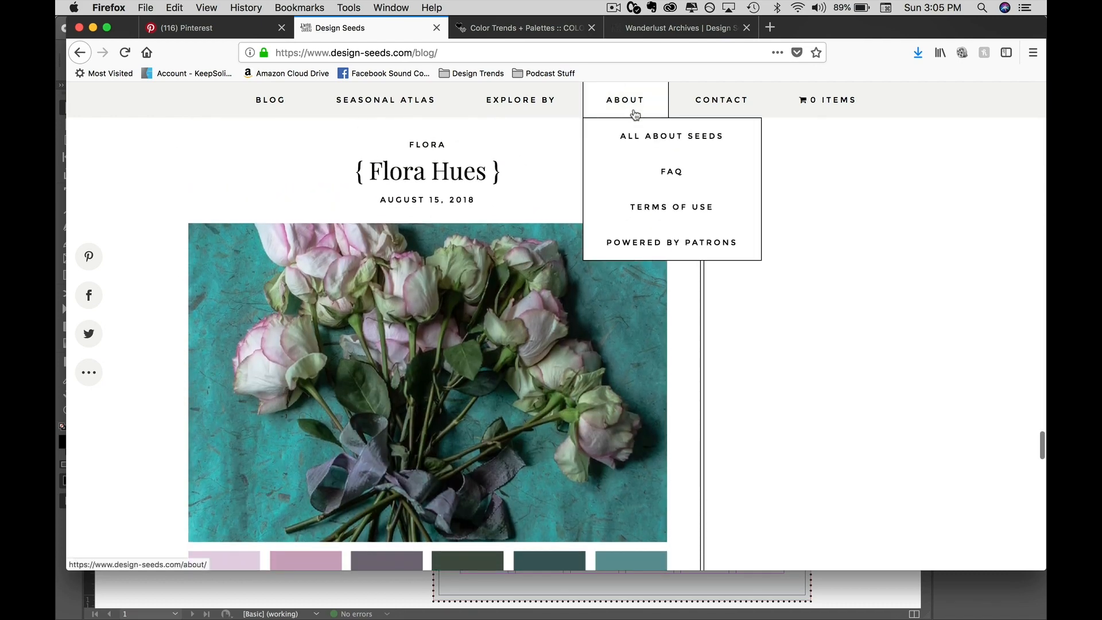
mouse_move(519, 109)
mouse_move(527, 175)
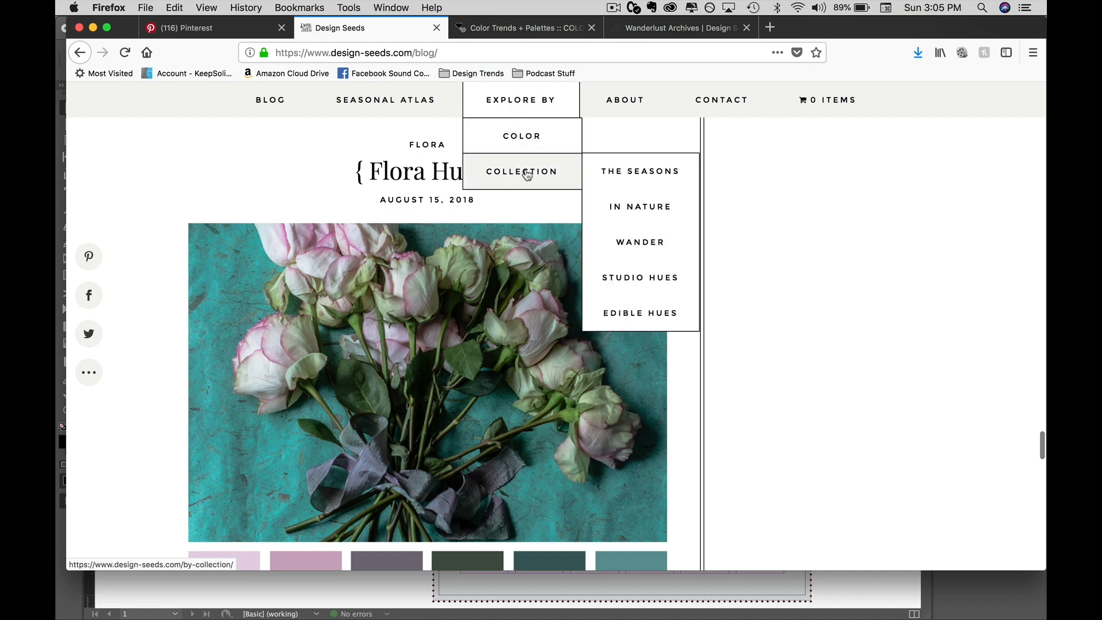
mouse_move(640, 254)
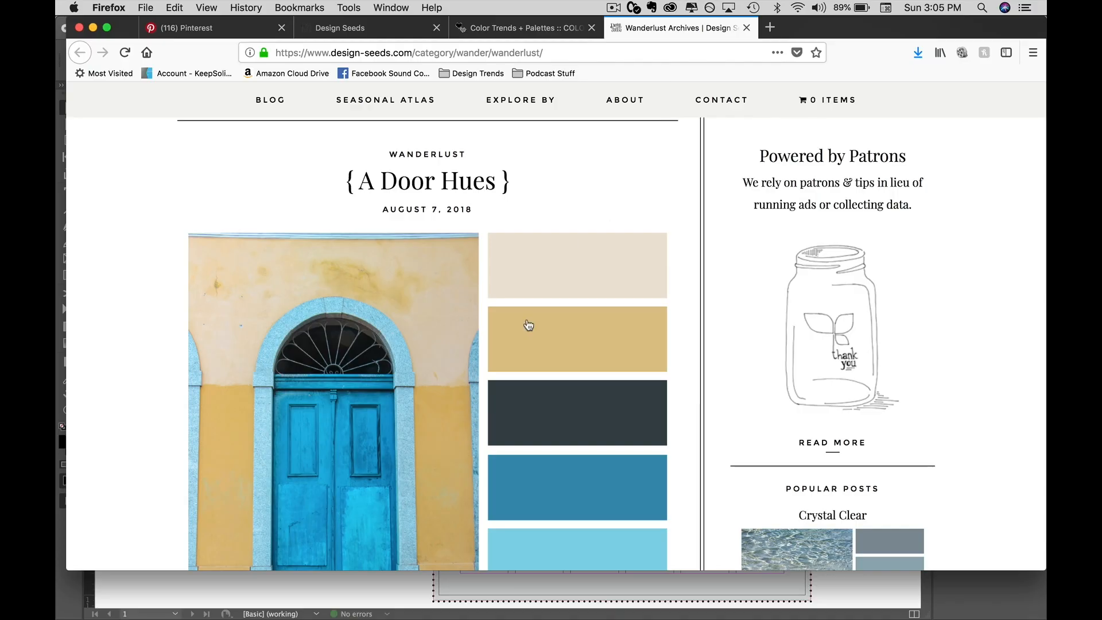
Examine the A Door Hues palette and its hex color codes in the Wanderlust archive.
scroll(525, 323, down, 3)
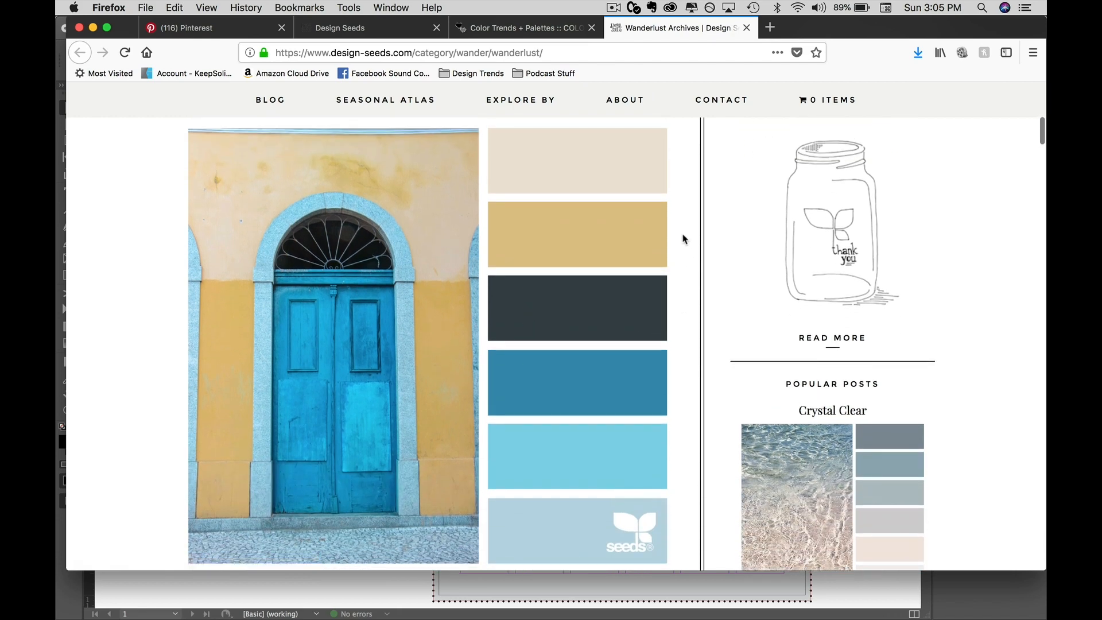
scroll(689, 290, down, 3)
mouse_move(531, 262)
mouse_down()
mouse_move(690, 326)
mouse_move(614, 272)
mouse_move(523, 254)
mouse_move(552, 255)
mouse_move(527, 235)
mouse_move(539, 257)
mouse_up()
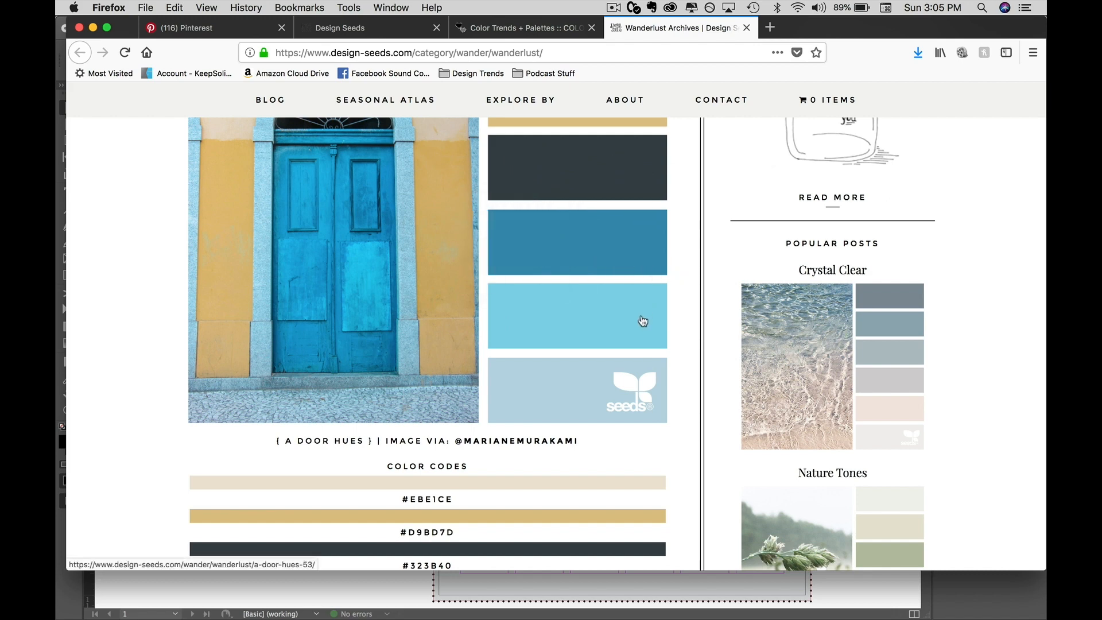
scroll(683, 351, down, 6)
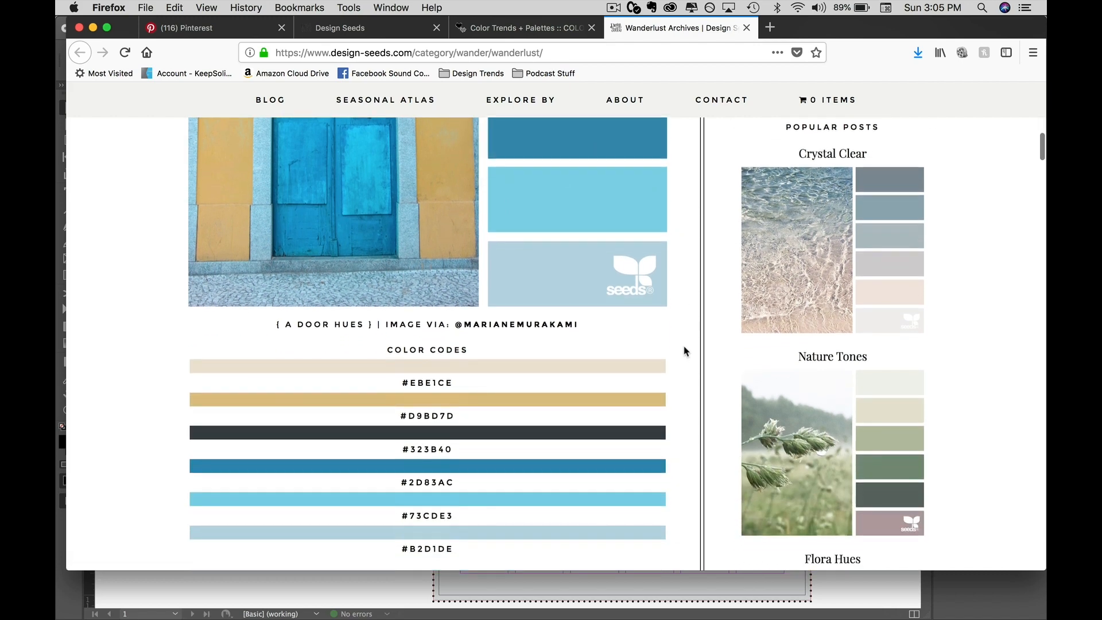
scroll(685, 351, up, 1)
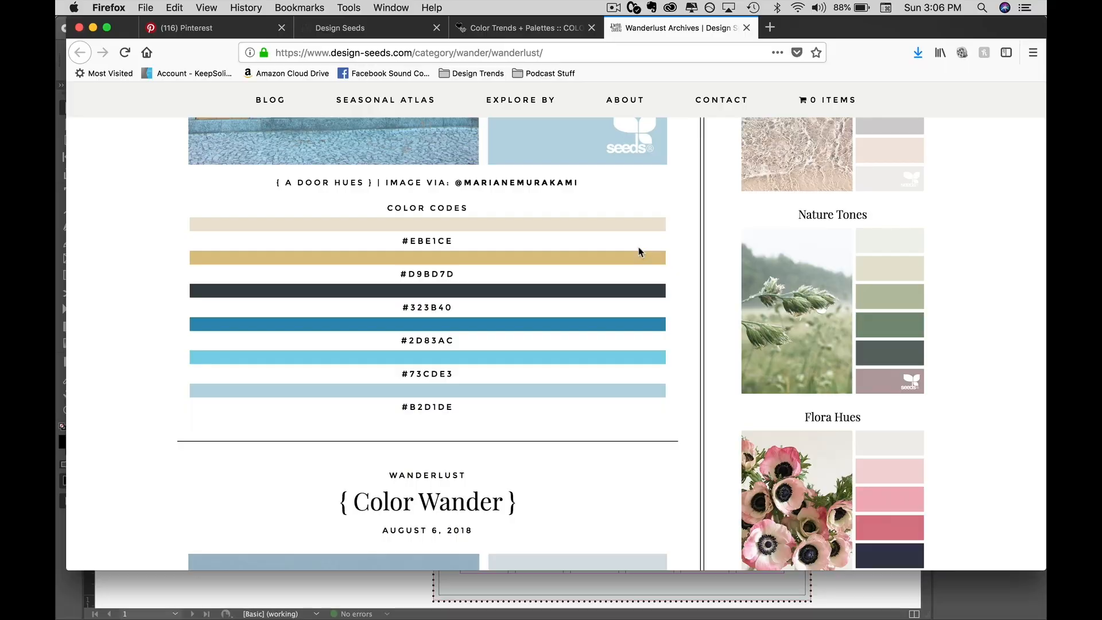
scroll(639, 247, up, 2)
Switch back to InDesign and place the A Door Hues palette image on the pasteboard beside the page, about 5.02 by 7.38 in.
key(super+Tab)
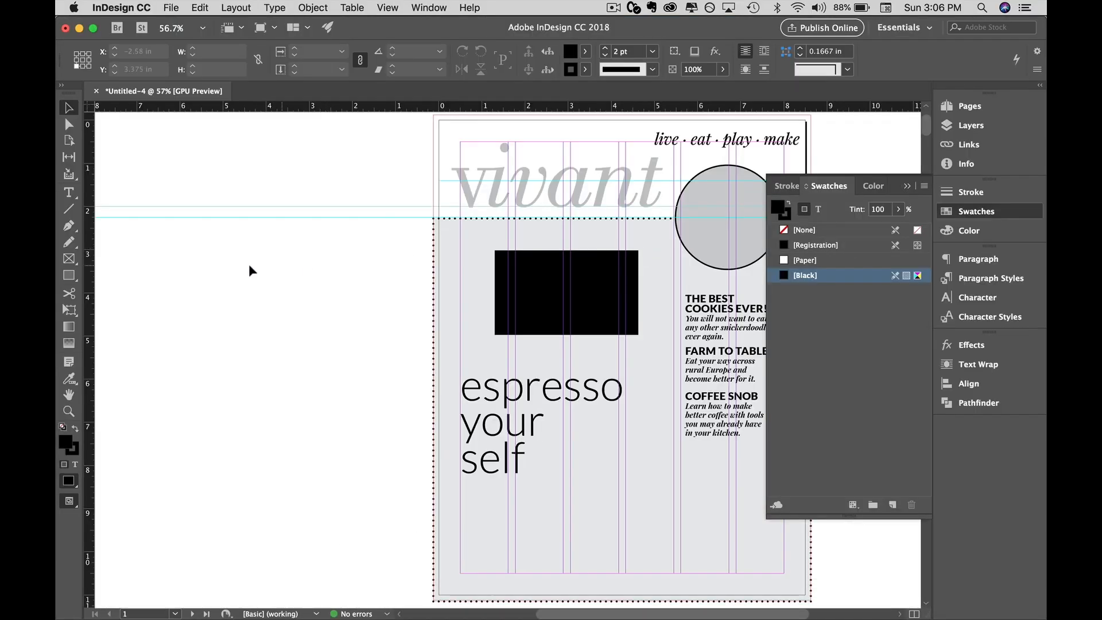
key(super+d)
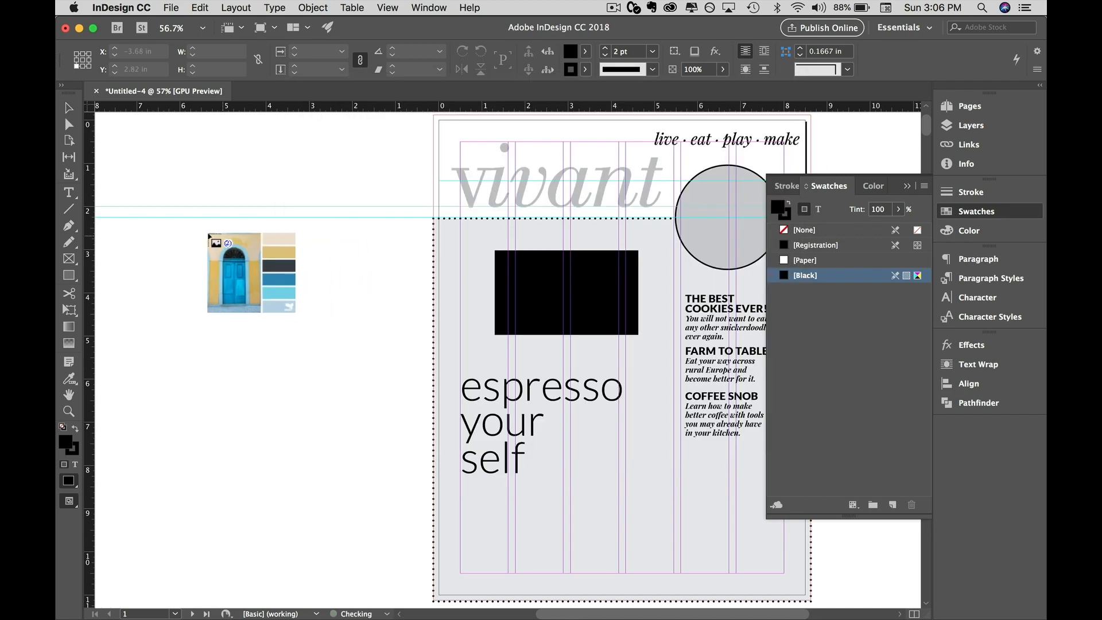
drag(161, 224, 376, 541)
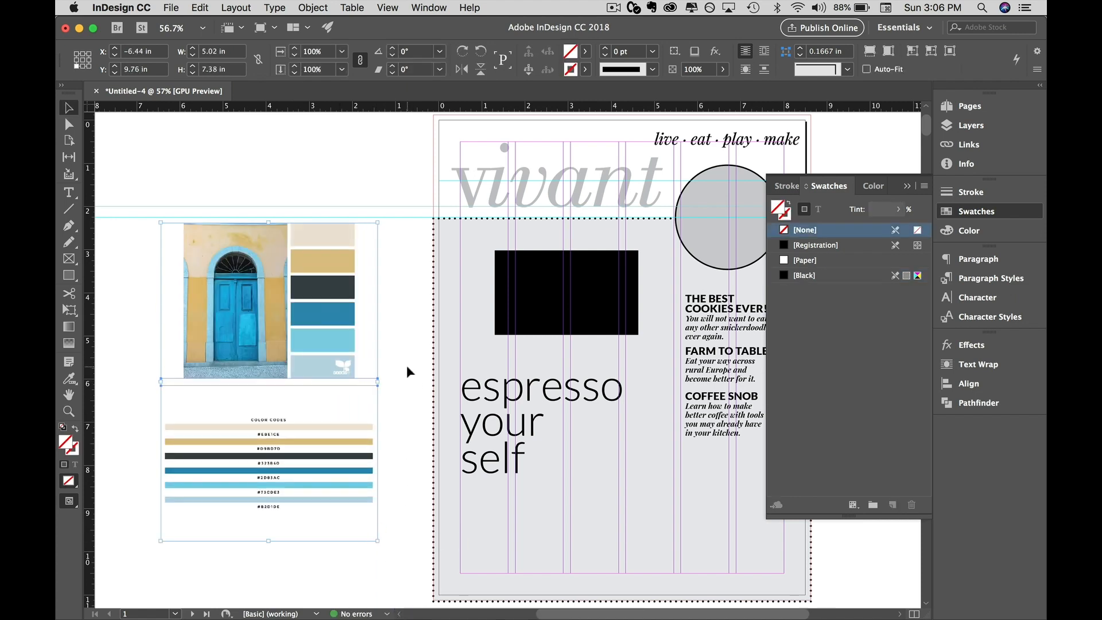
Add a new swatch as a duplicate of Black, leaving its options unchanged.
click(893, 507)
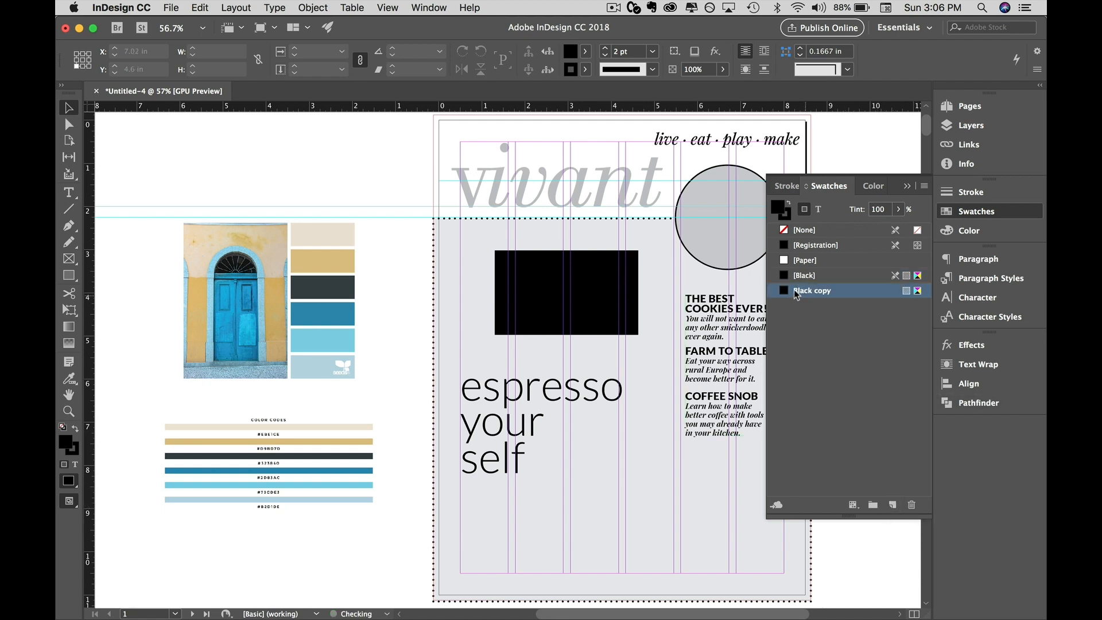
double_click(820, 291)
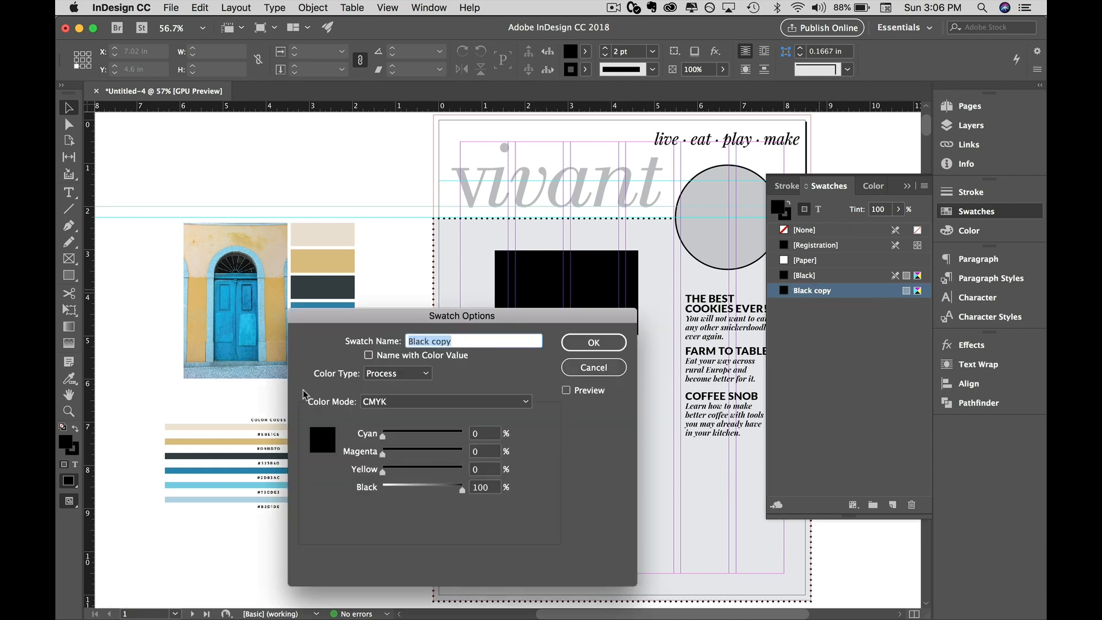
click(593, 367)
scroll(296, 462, up, 4)
scroll(295, 463, down, 3)
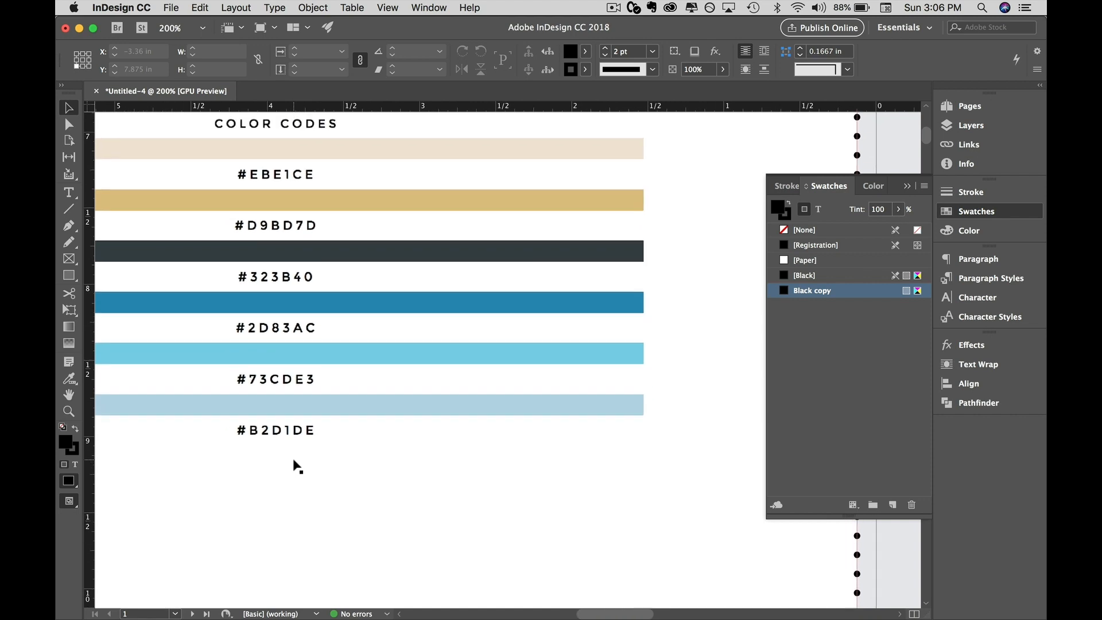
Name the Black copy swatch with its color value, with Process color type and RGB color mode.
double_click(840, 290)
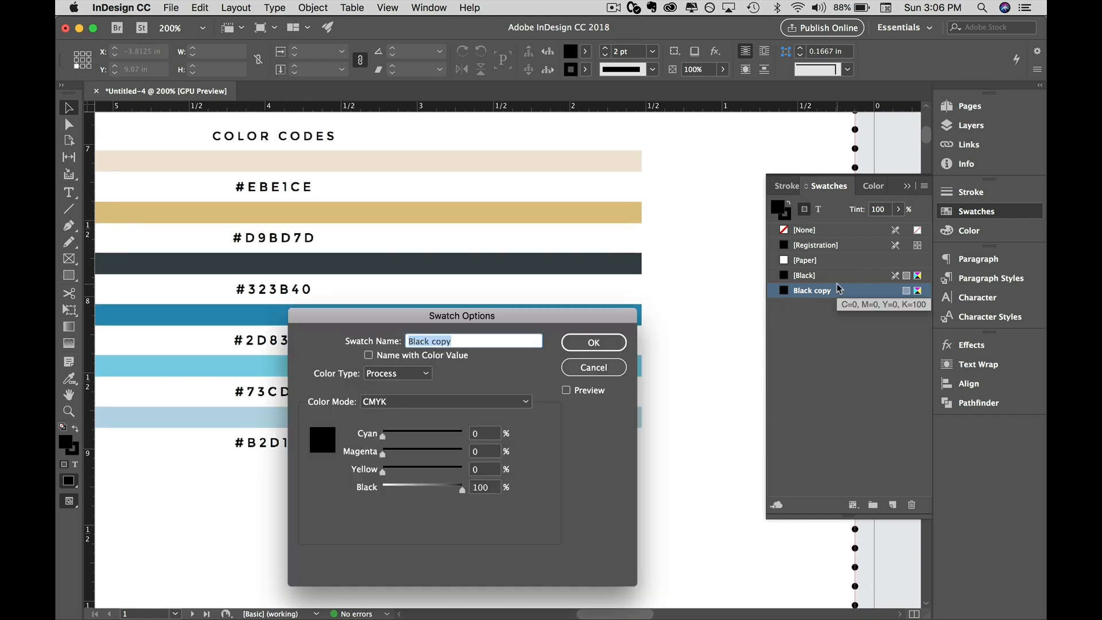
drag(498, 315, 675, 289)
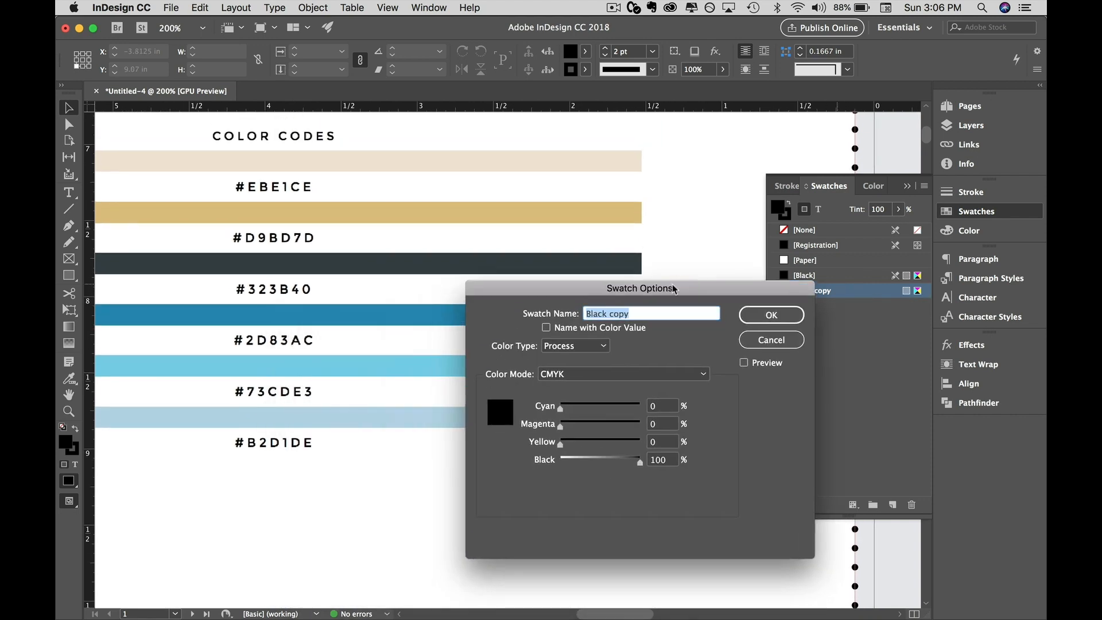
click(546, 328)
click(577, 346)
click(584, 360)
click(620, 373)
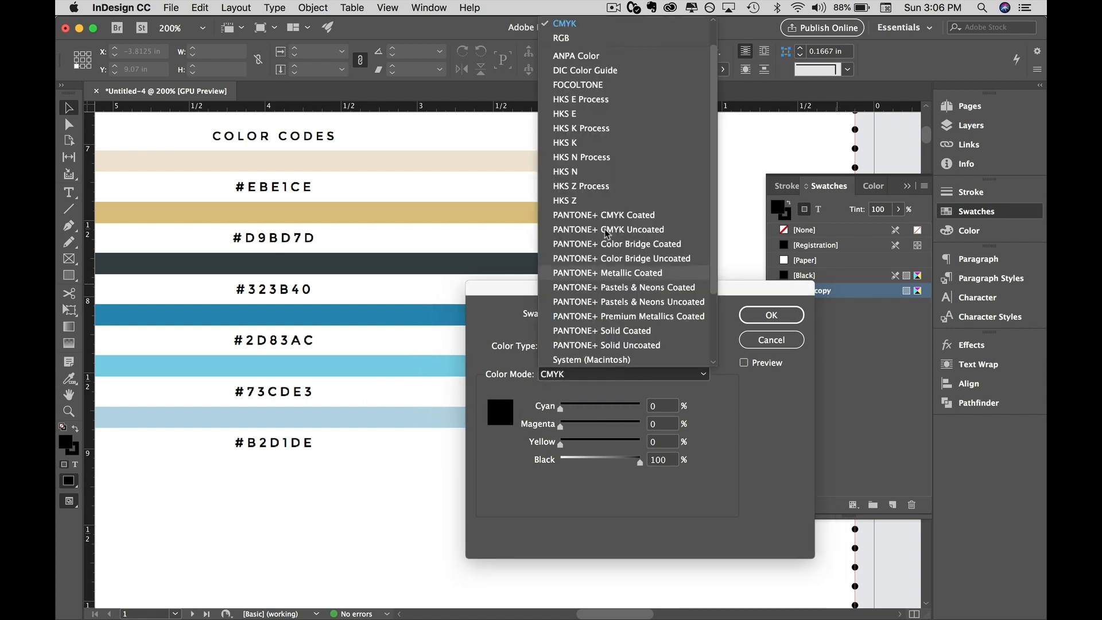
click(569, 66)
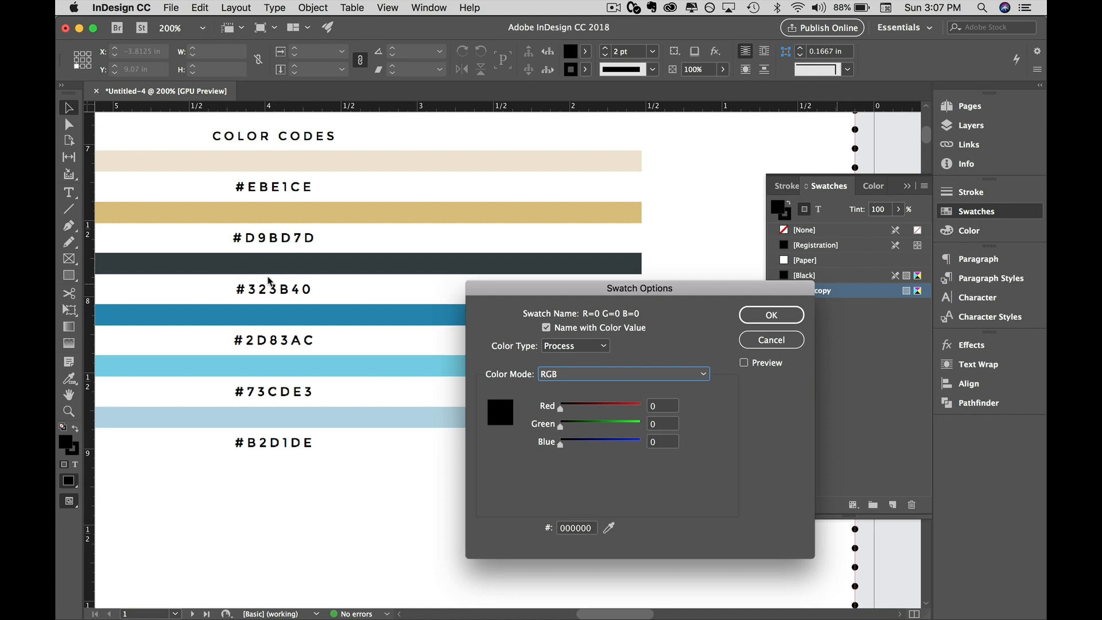
Set the swatch's hex value to 323B40 and convert its color mode to CMYK.
double_click(587, 528)
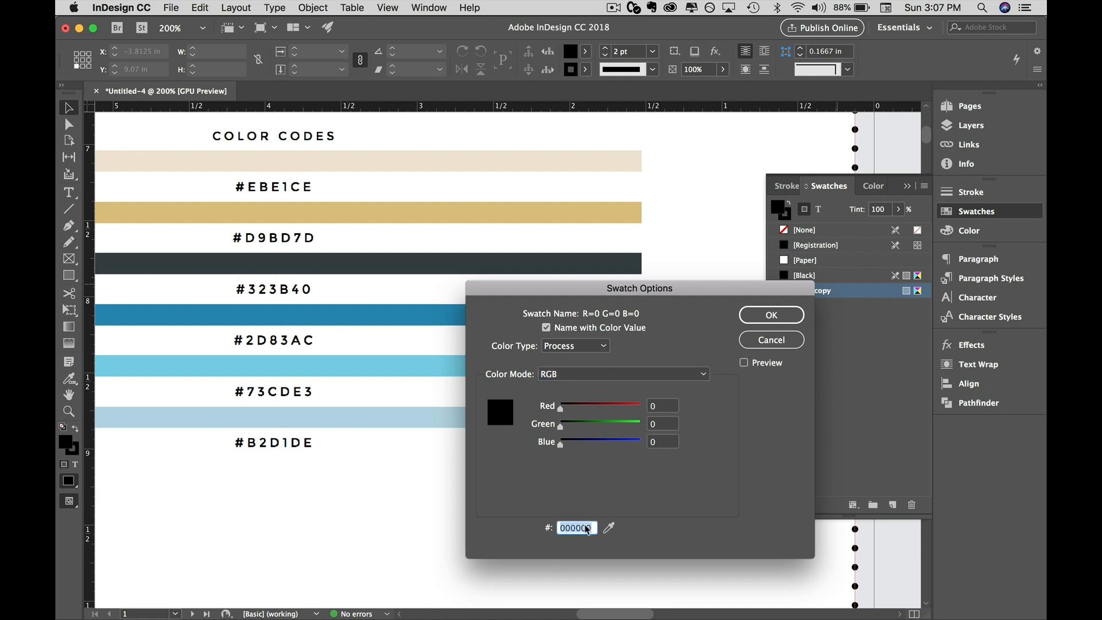
text(323B40)
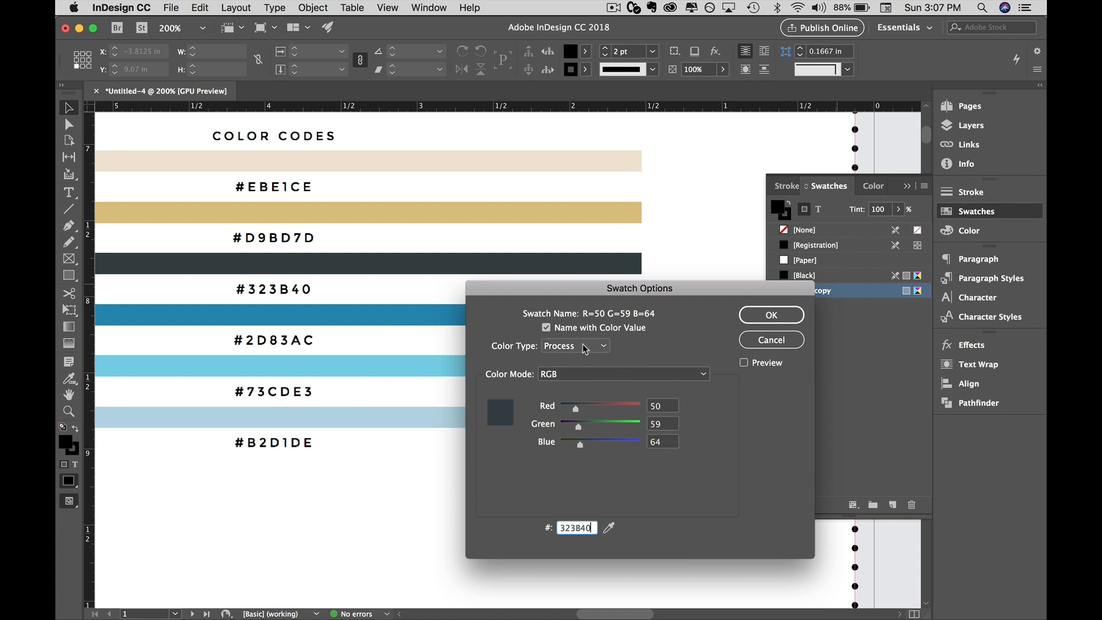
click(586, 375)
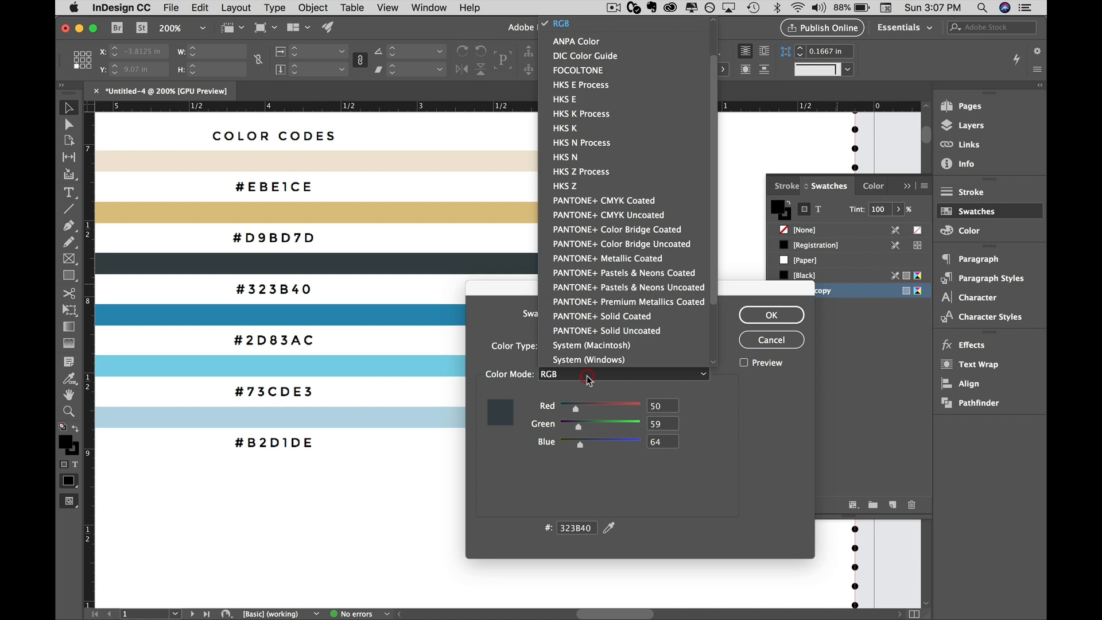
scroll(580, 229, up, 3)
click(574, 56)
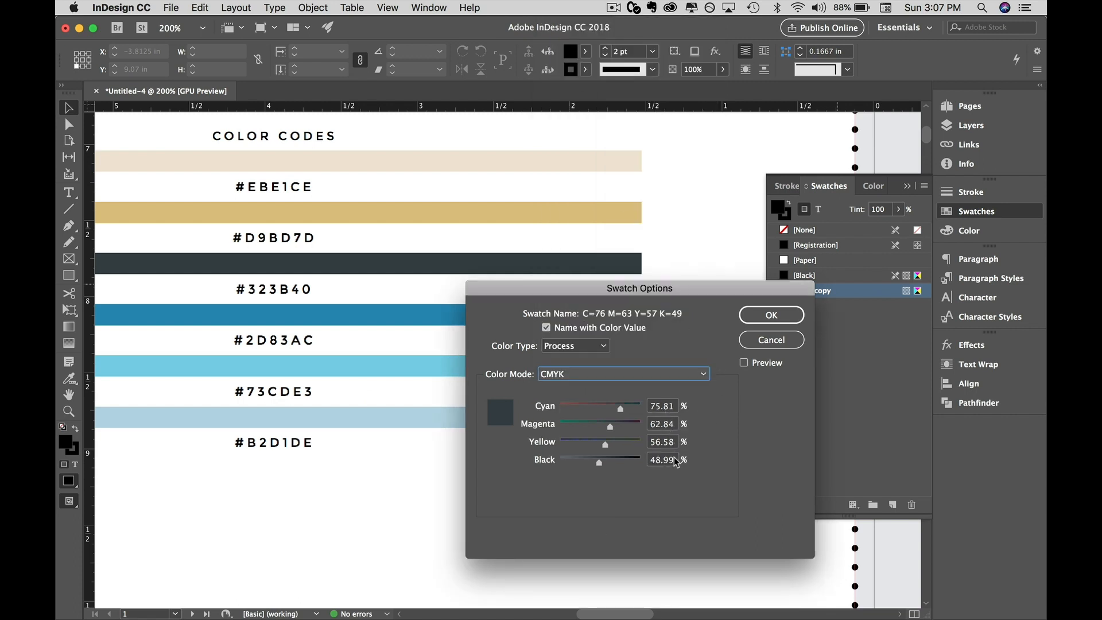
Round the swatch's values to Cyan 75, Magenta 63, Yellow 57 and Black 49, and accept the swatch options.
click(669, 407)
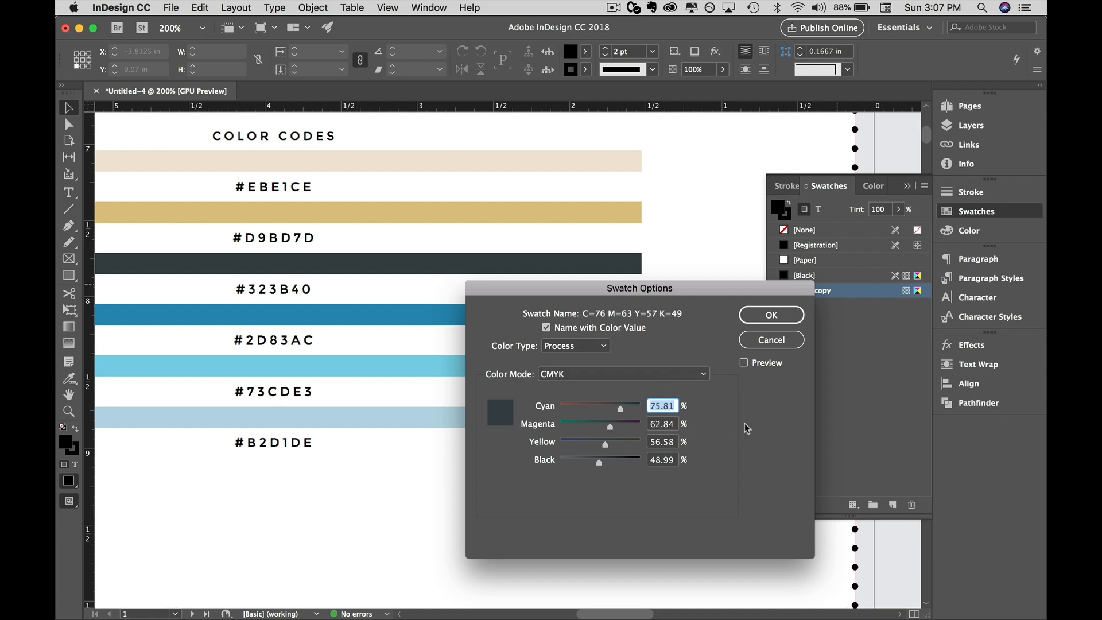
text(75)
key(Tab)
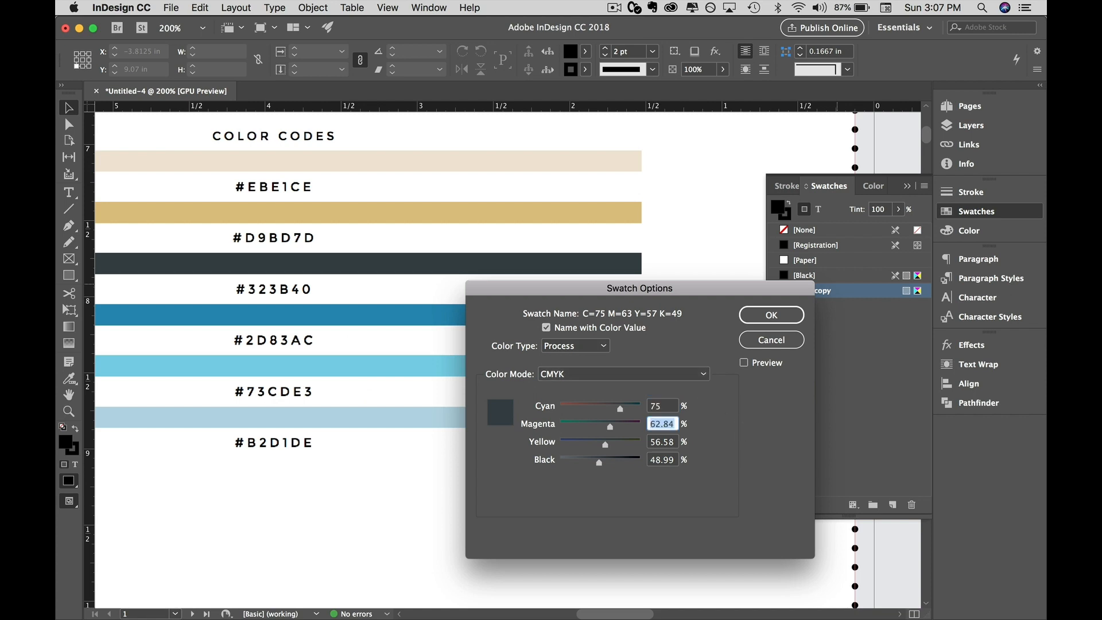
text(63)
key(Tab)
text(57)
key(Tab)
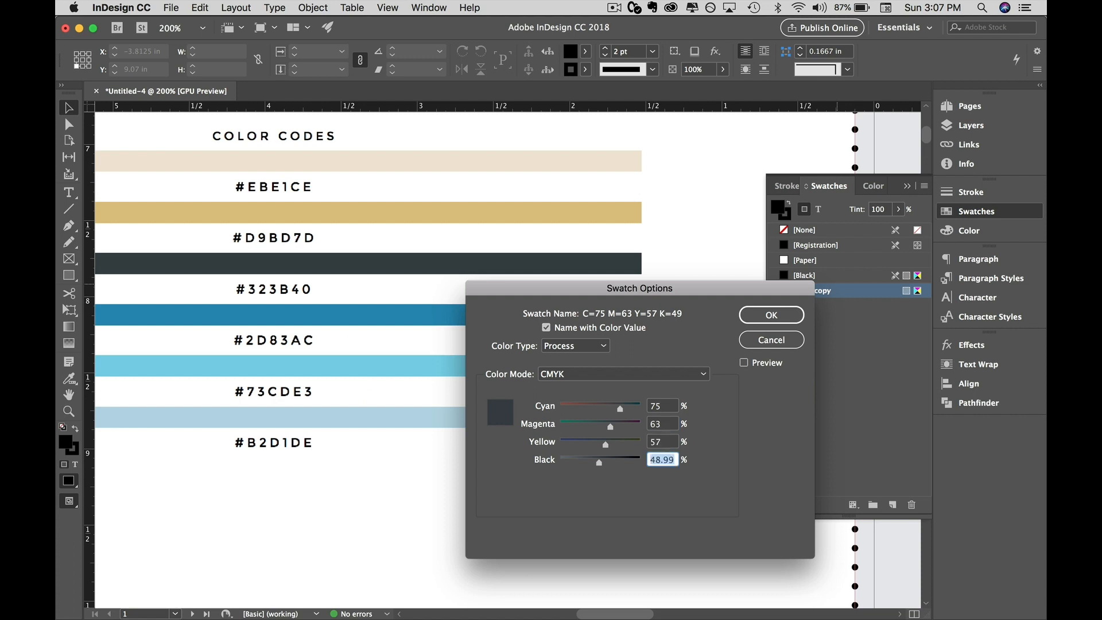
text(49)
key(Return)
click(376, 339)
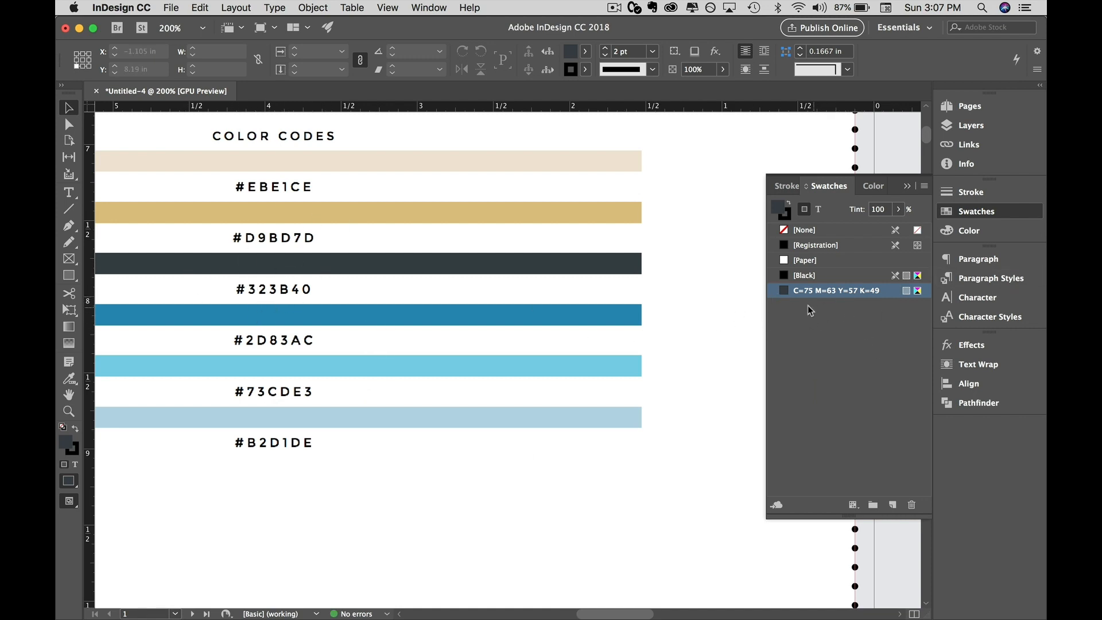
Sample the beige block of the palette image with the Color Picker's eyedropper and add it as a CMYK swatch, C=7 M=9 Y=18 K=0.
scroll(615, 253, left, 3)
scroll(615, 253, up, 2)
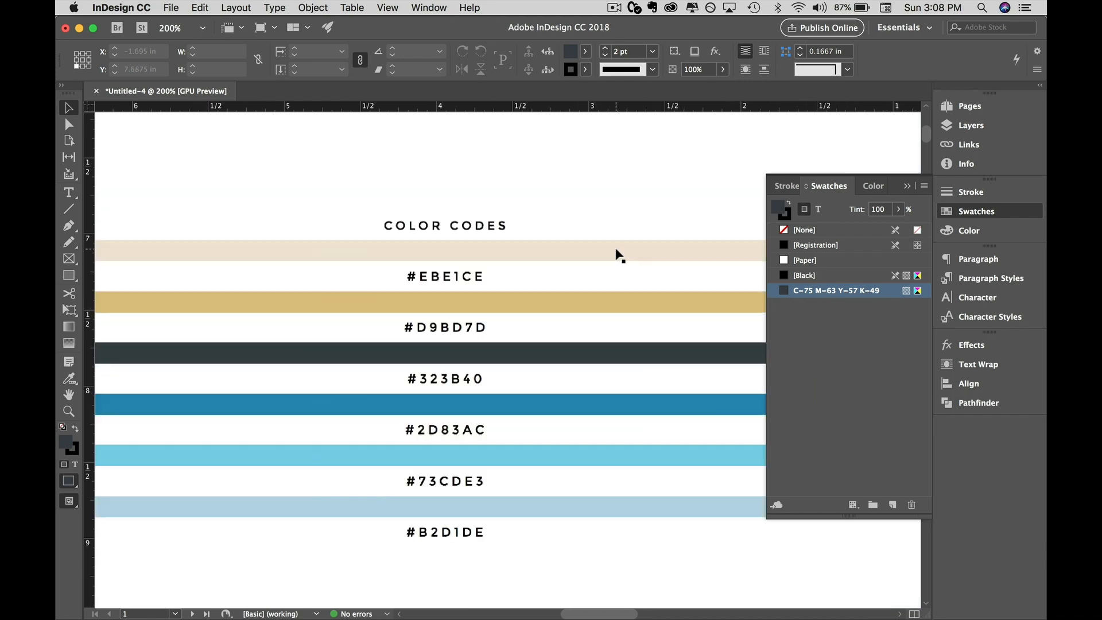
scroll(615, 253, up, 1)
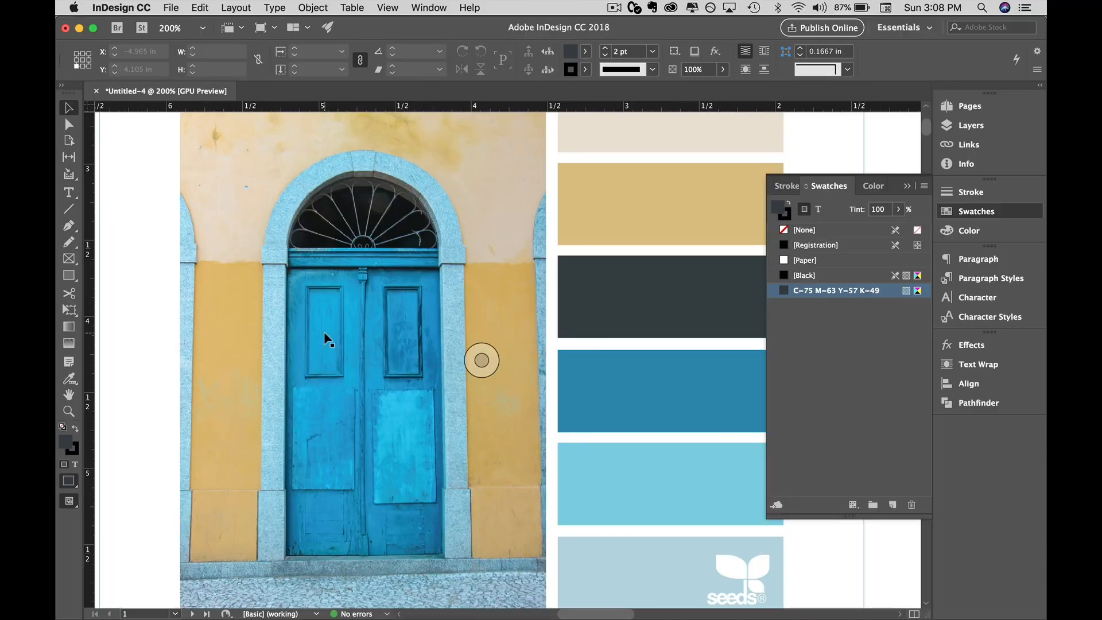
double_click(67, 446)
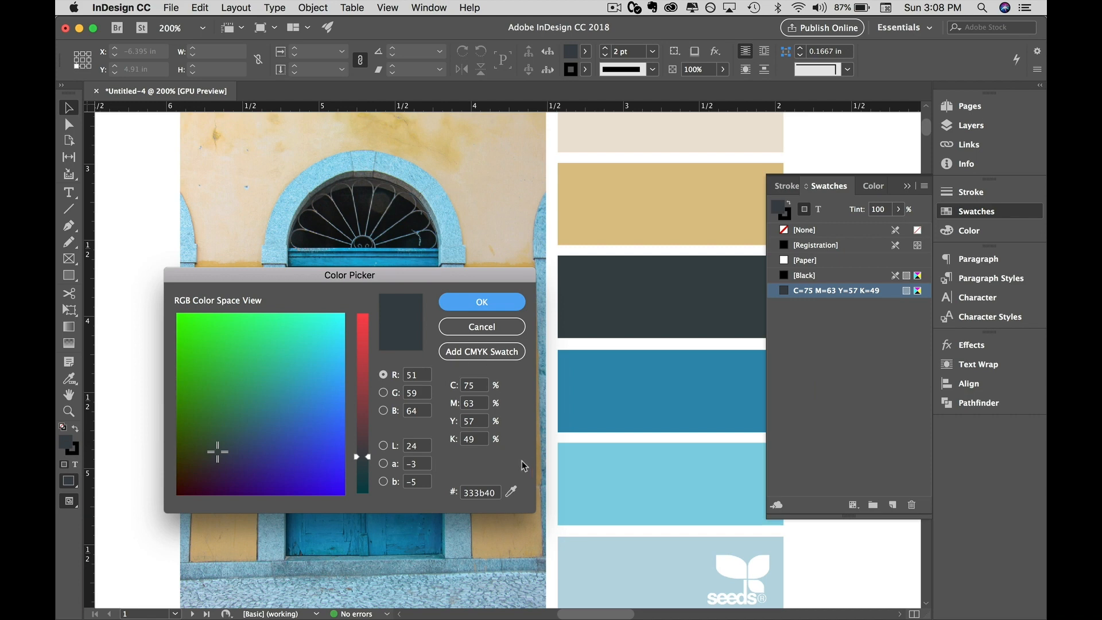
drag(511, 492, 617, 137)
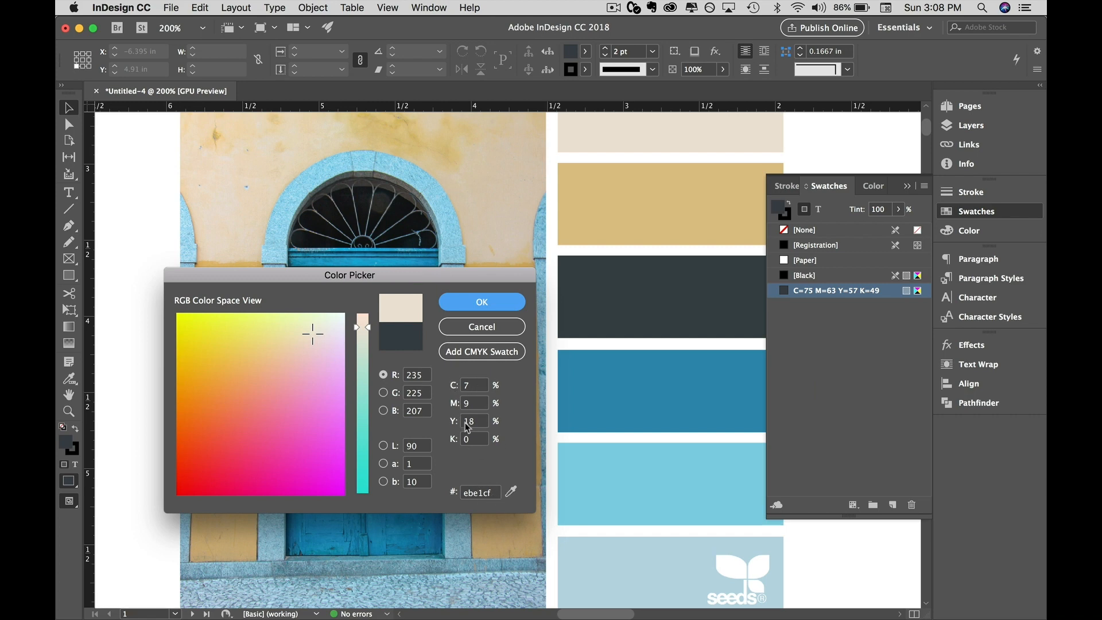
click(493, 356)
Sample the palette's gold and medium blue blocks and add CMYK swatches C=16 M=23 Y=57 K=0 and C=80 M=37 Y=21 K=1.
click(512, 492)
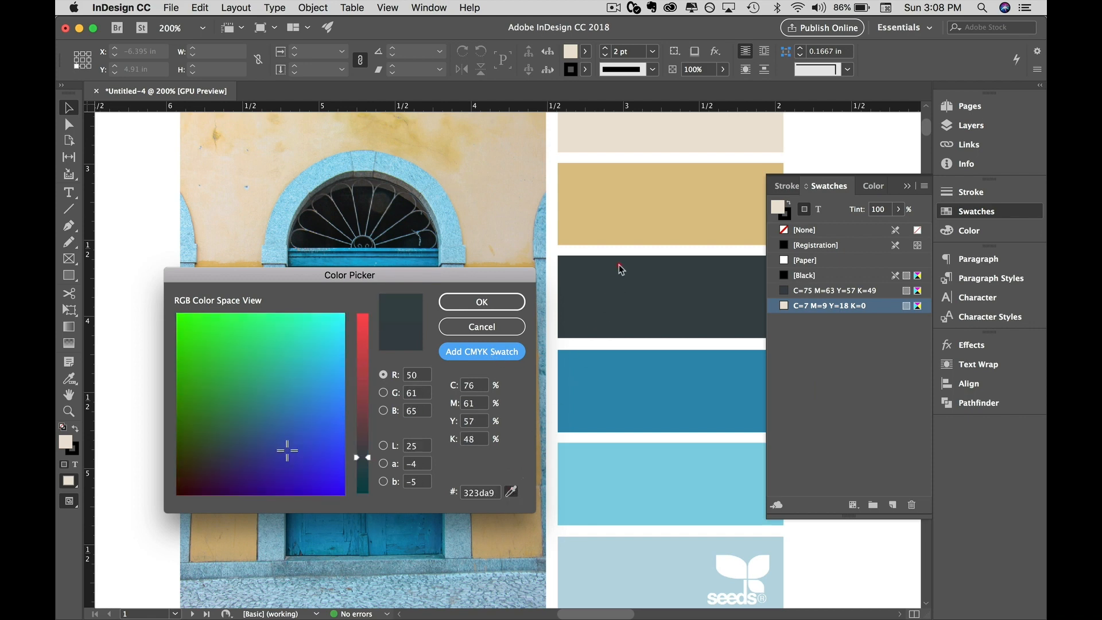
click(628, 182)
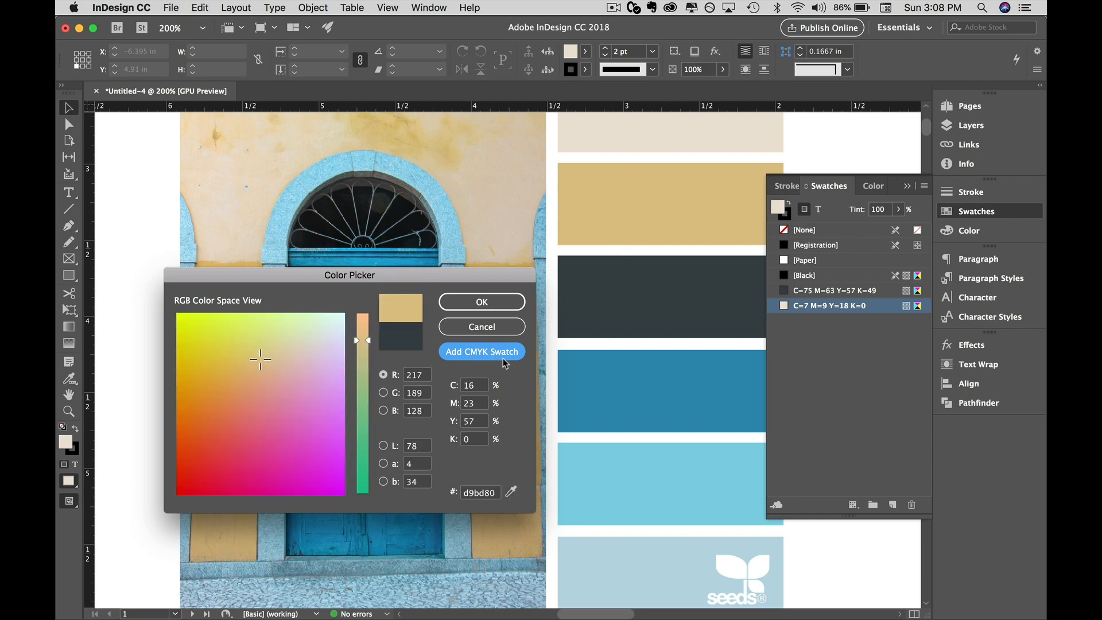
click(483, 353)
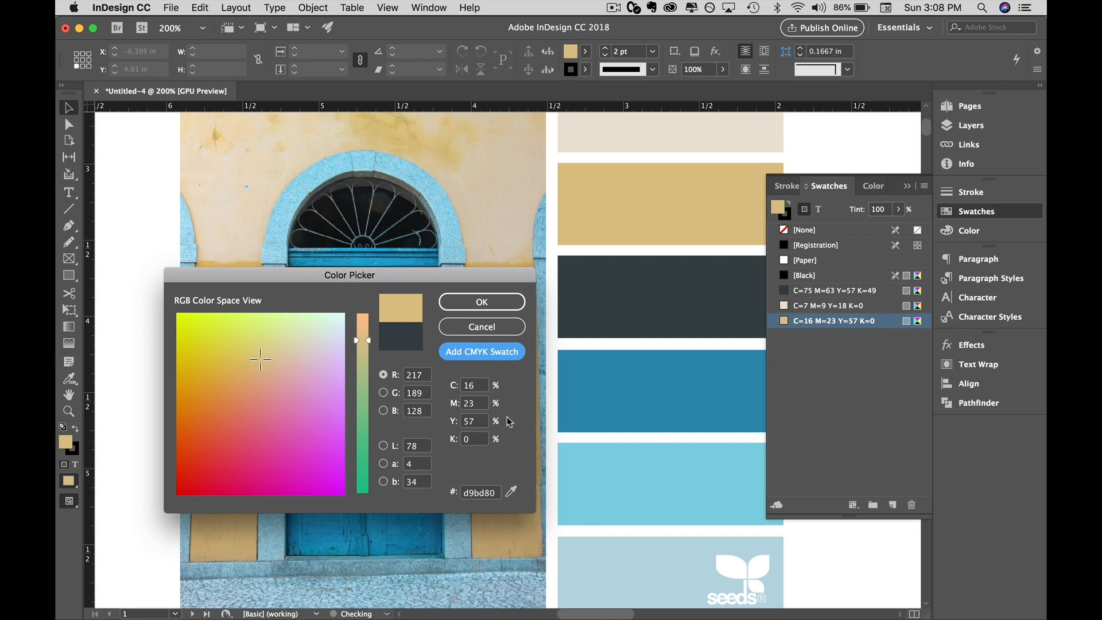
click(511, 492)
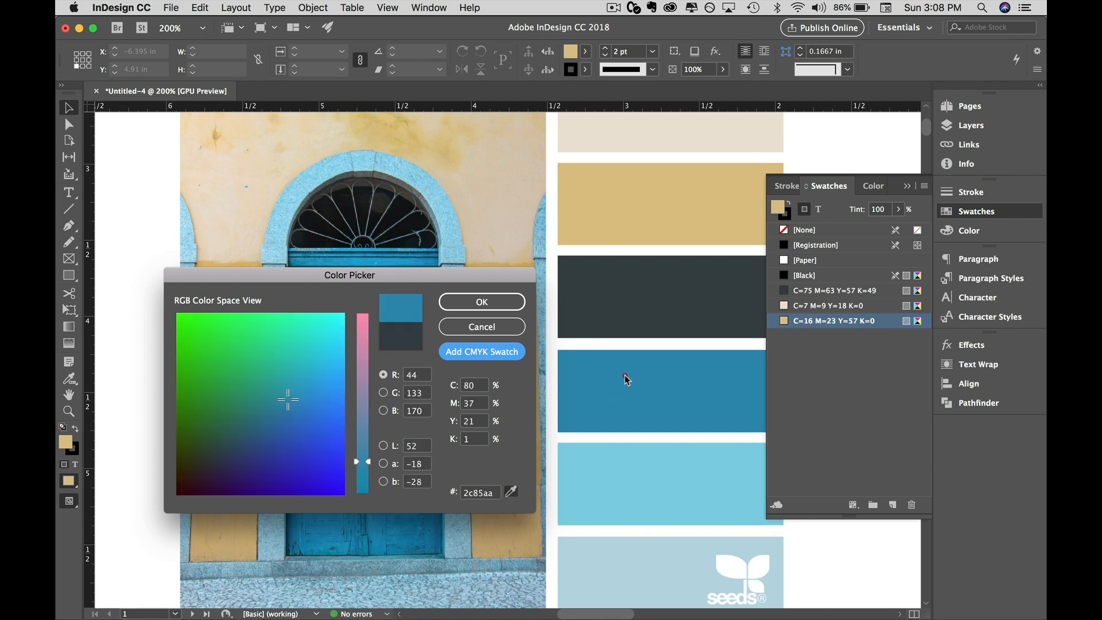
click(625, 375)
click(499, 350)
Add the two lighter blues as CMYK swatches, C=49 M=1 Y=10 K=0 and C=29 M=7 Y=8 K=0, and move the charcoal swatch below the gold one.
click(511, 492)
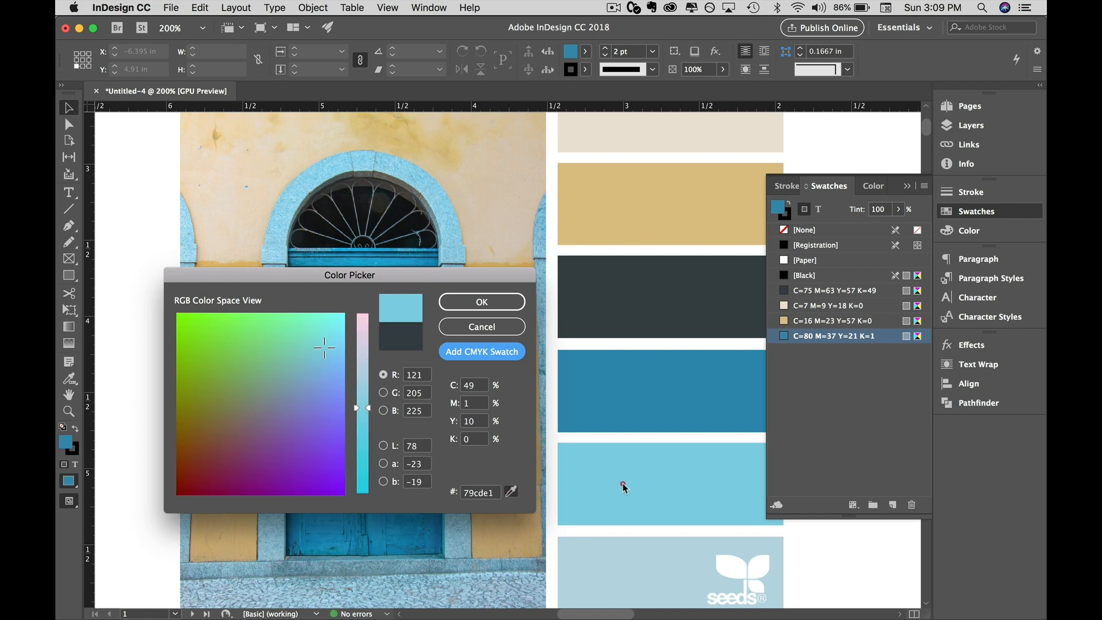
click(489, 352)
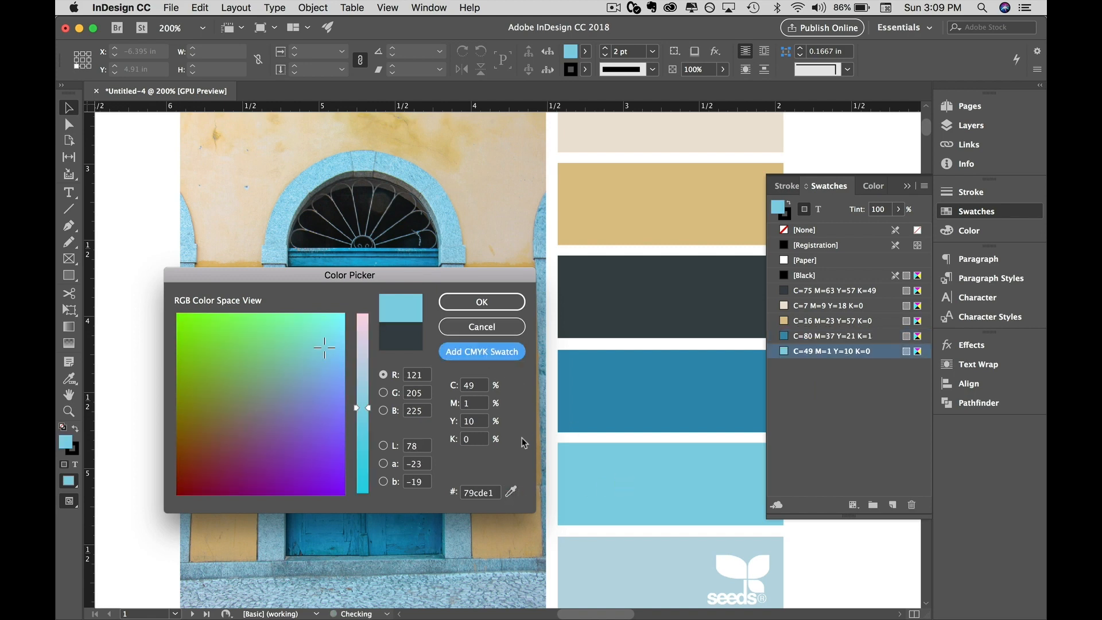
click(511, 492)
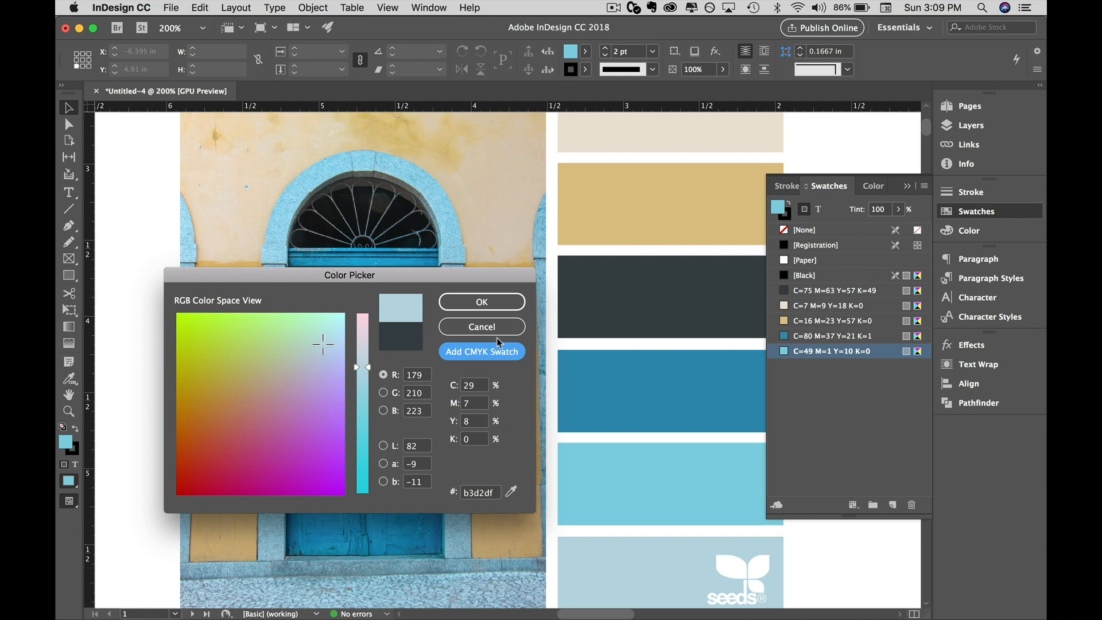
click(483, 351)
click(482, 302)
drag(840, 297, 836, 330)
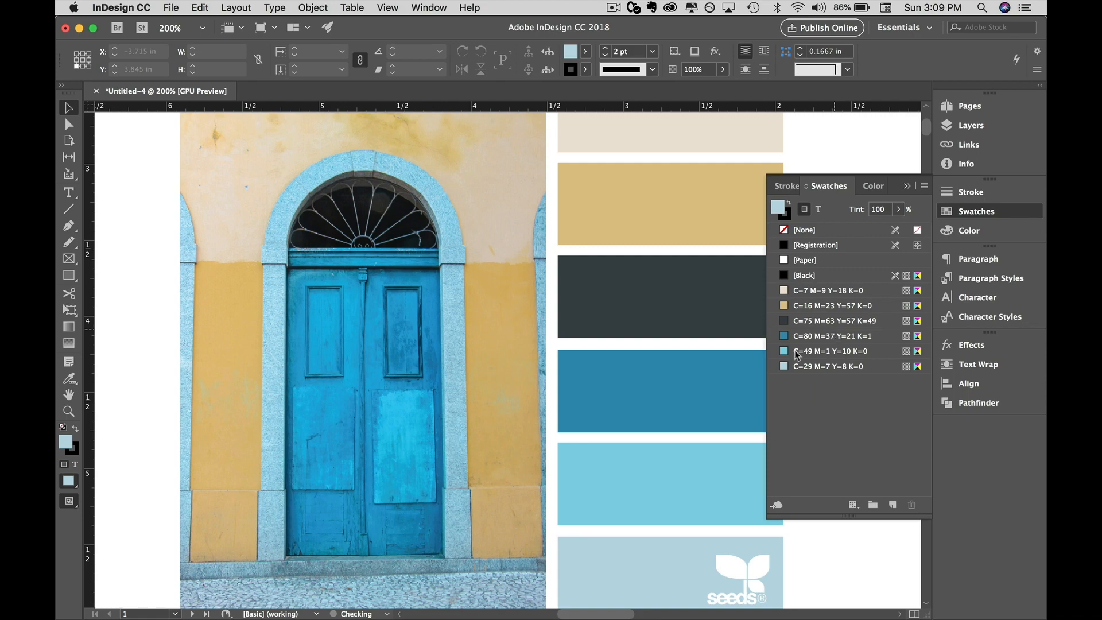
Draw a column of six evenly spaced empty frames beside the palette image, about 1.19 by 3.58 in overall.
scroll(714, 381, right, 8)
scroll(713, 381, left, 2)
scroll(714, 381, up, 2)
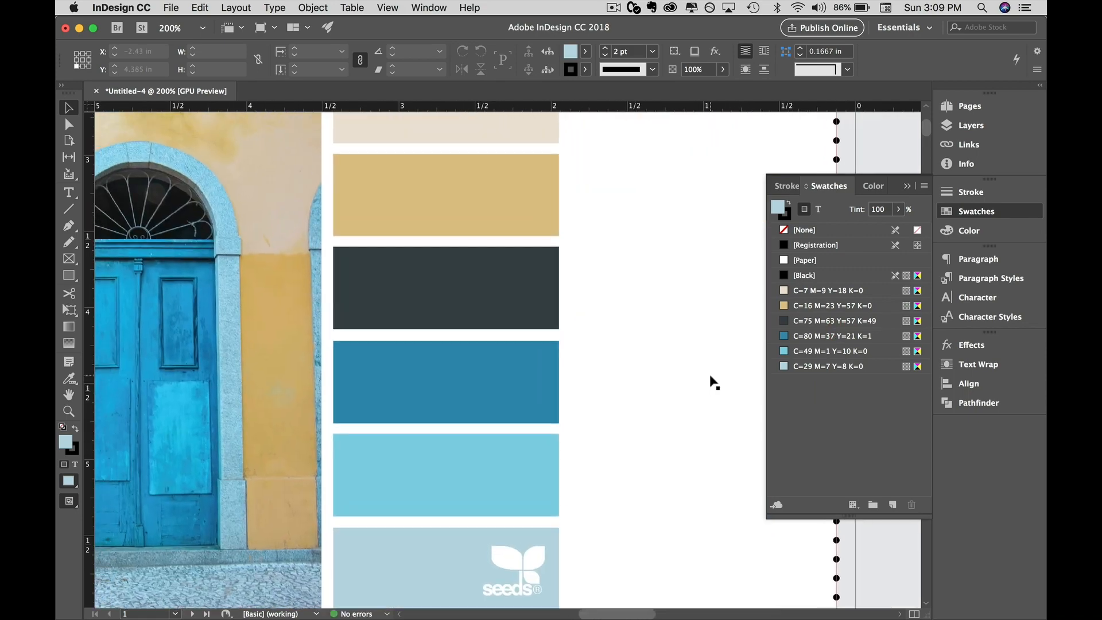
key(super+minus)
scroll(612, 354, left, 5)
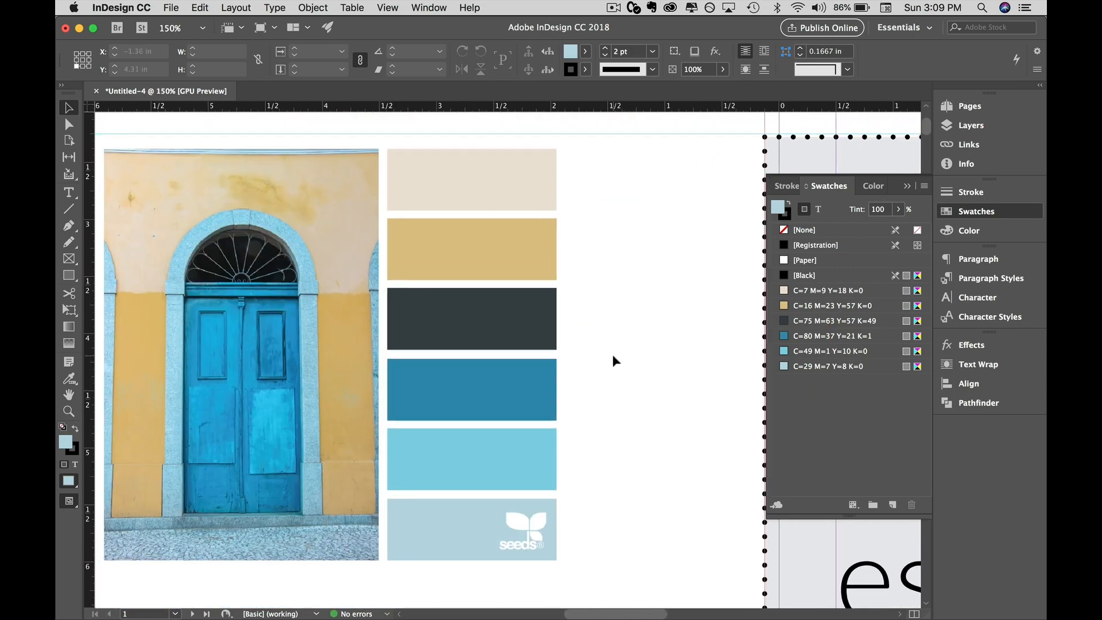
scroll(612, 354, right, 5)
scroll(612, 353, up, 2)
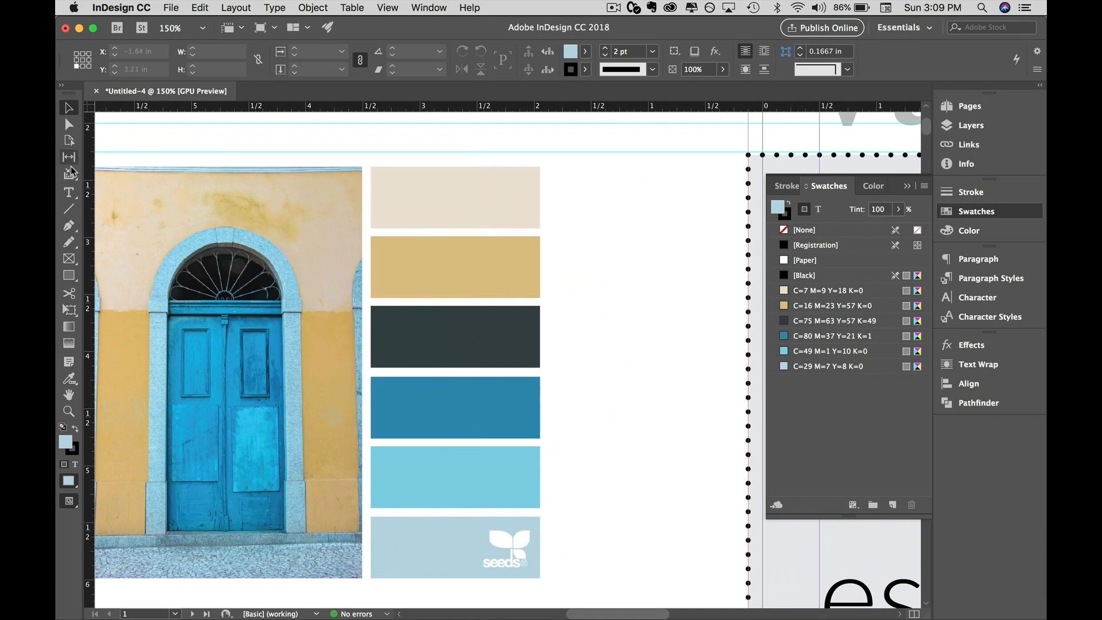
key(f)
drag(572, 170, 708, 580)
key(Up)
key(Up)
key(Up)
key(Up)
key(Up)
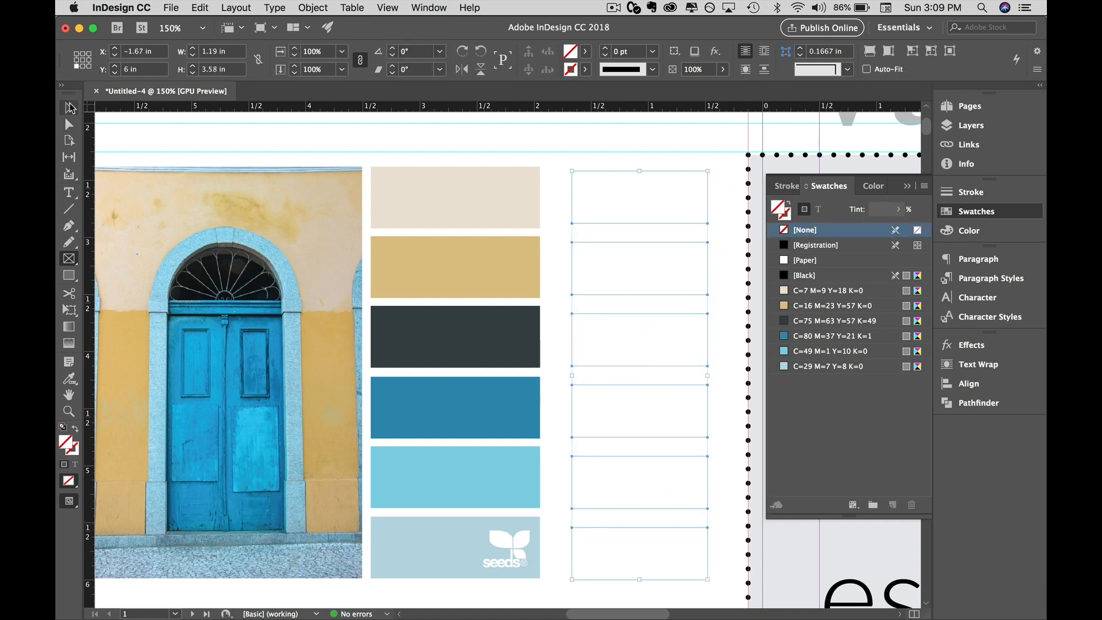
Fill the six frames from top to bottom with the beige, gold, charcoal, medium blue, light blue and pale blue swatches.
click(69, 108)
click(645, 208)
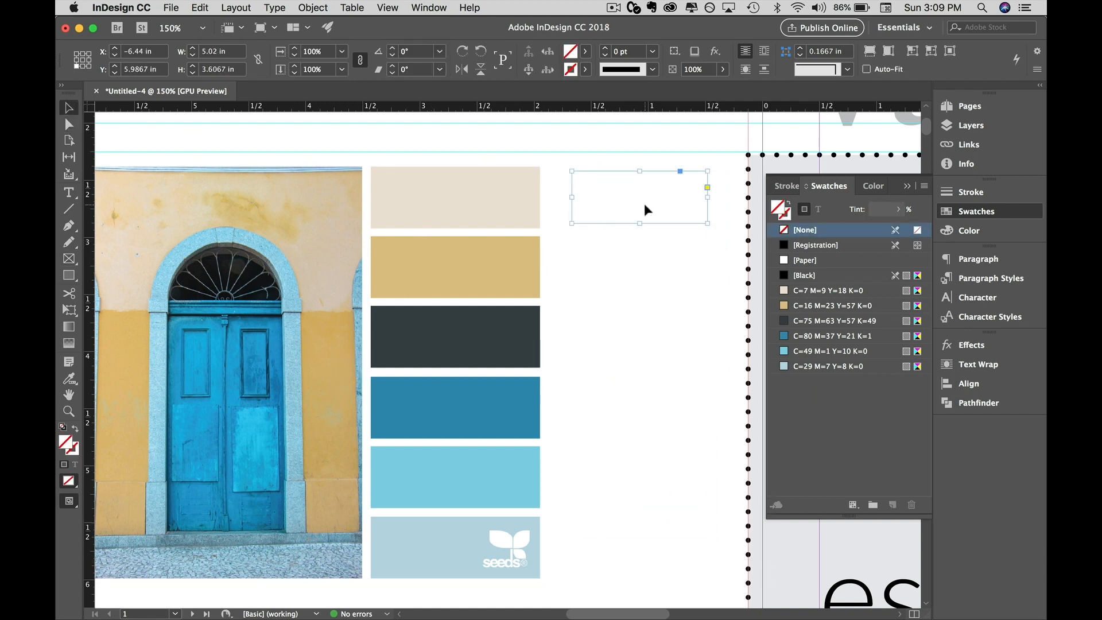
click(805, 292)
click(710, 269)
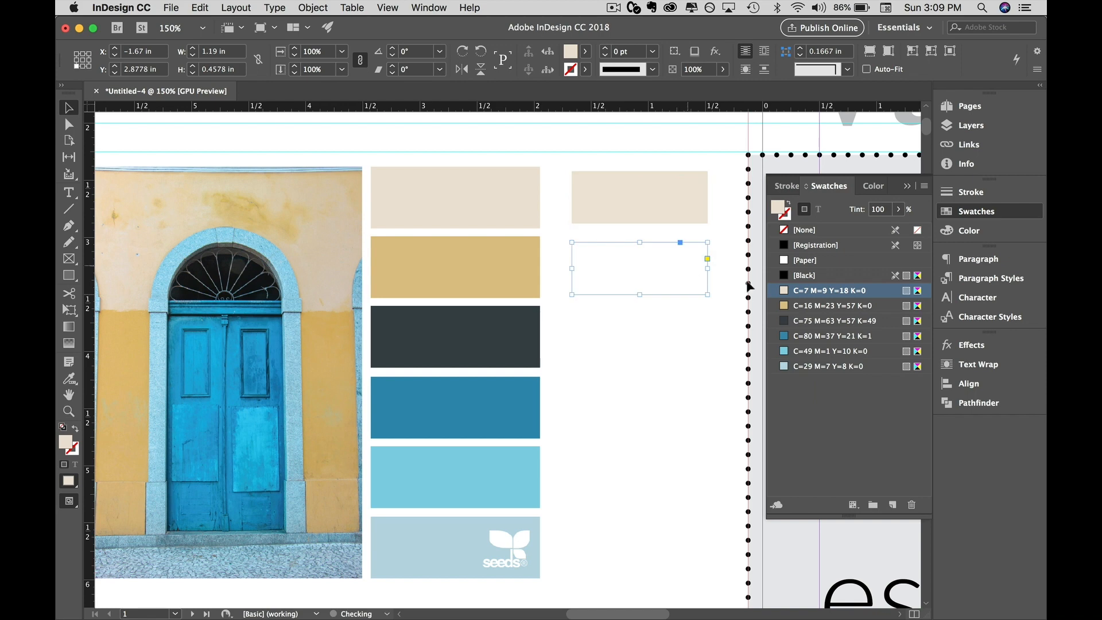
click(785, 308)
click(677, 339)
click(785, 322)
click(677, 409)
click(785, 336)
click(679, 478)
click(785, 350)
click(660, 548)
click(785, 367)
click(725, 462)
View the page 2 spread with the departments list and contributors, and the editor's letter spread below it.
scroll(725, 462, right, 3)
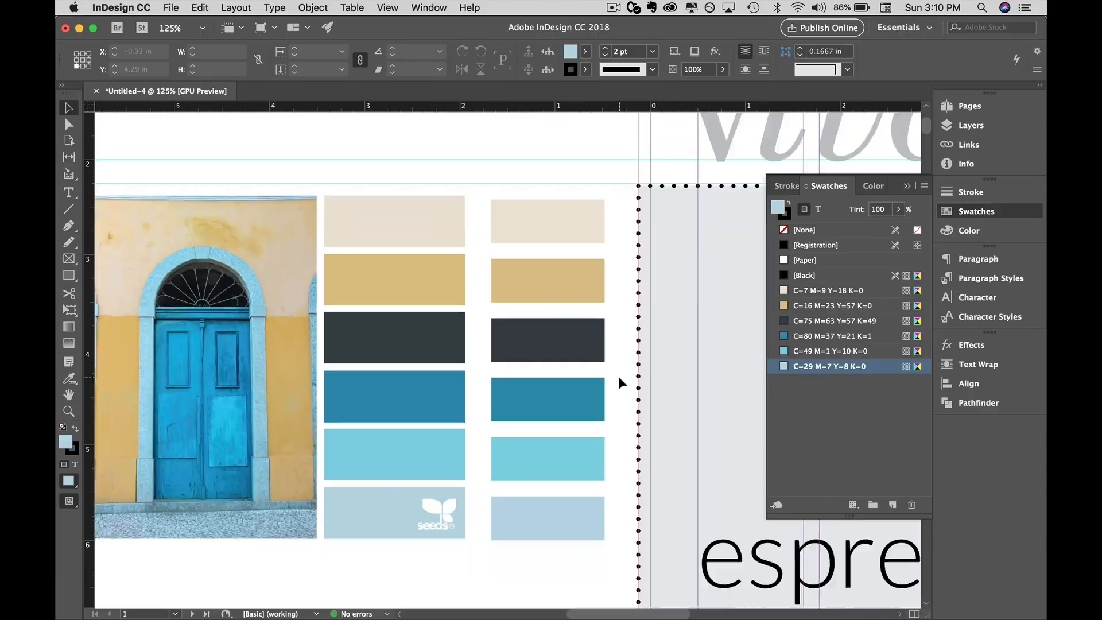
key(super+minus)
key(super+minus)
key(super+minus)
key(super+minus)
key(super+minus)
key(super+equal)
key(super+equal)
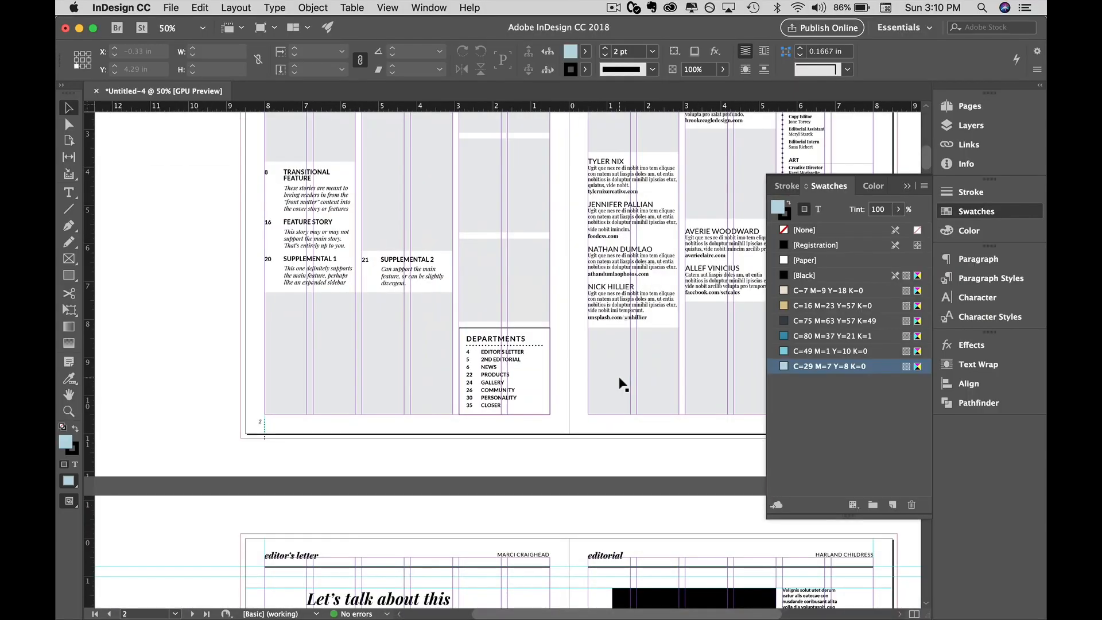
Delete the palette image beside the column of color frames next to the cover page.
scroll(618, 377, up, 4)
scroll(618, 376, right, 3)
scroll(621, 381, up, 10)
click(322, 284)
key(Delete)
click(297, 458)
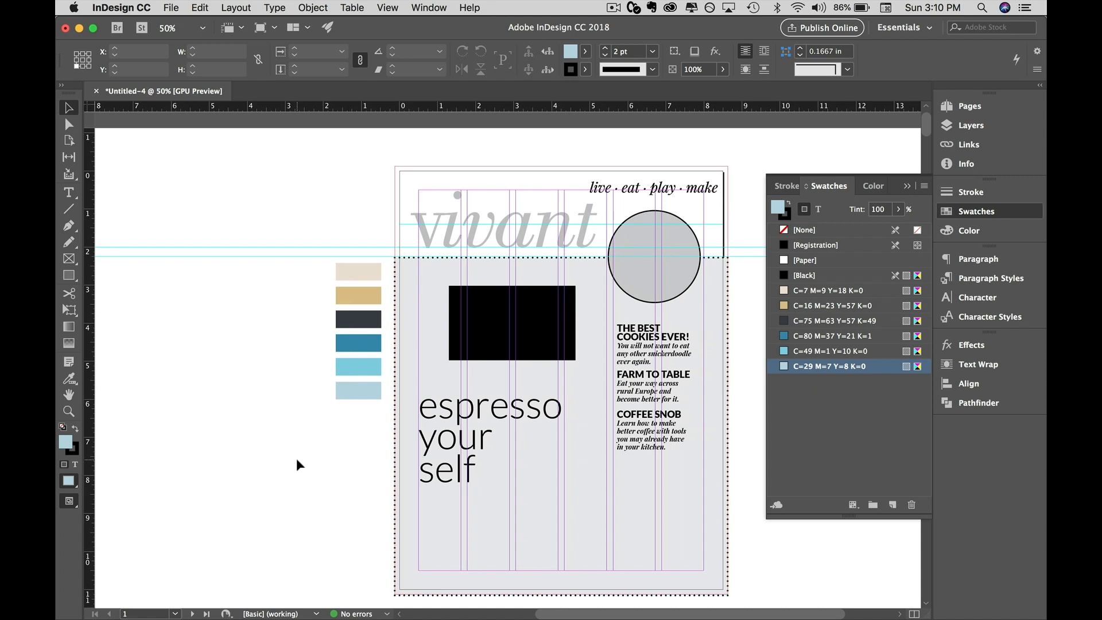
Color the cover's "vivant" masthead with the gold swatch C=16 M=23 Y=57 K=0 at full tint.
click(506, 235)
click(810, 306)
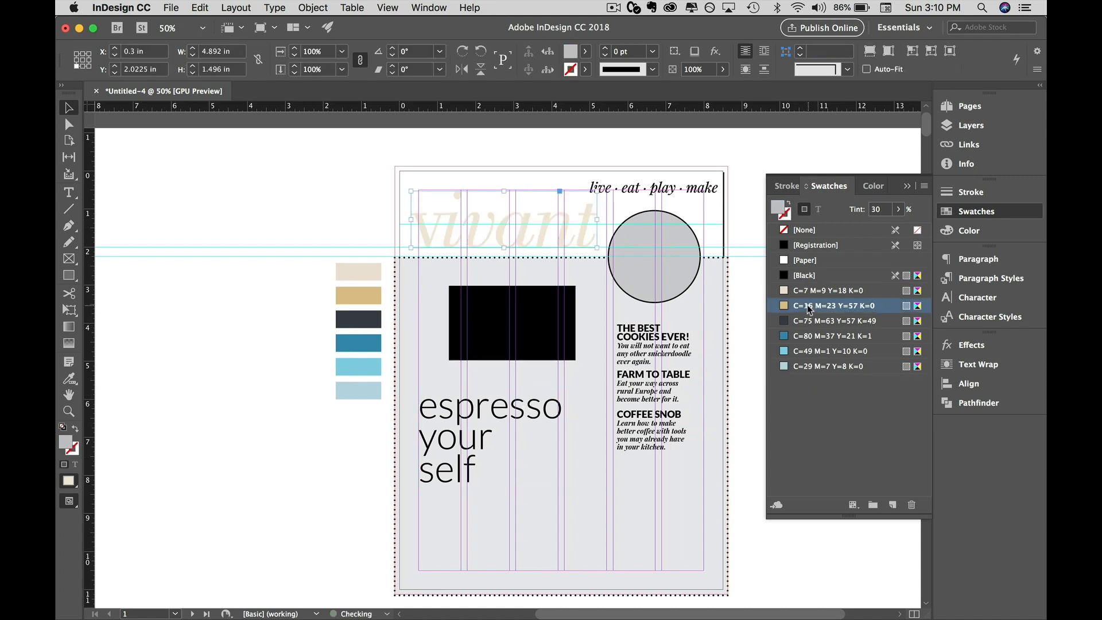
click(897, 211)
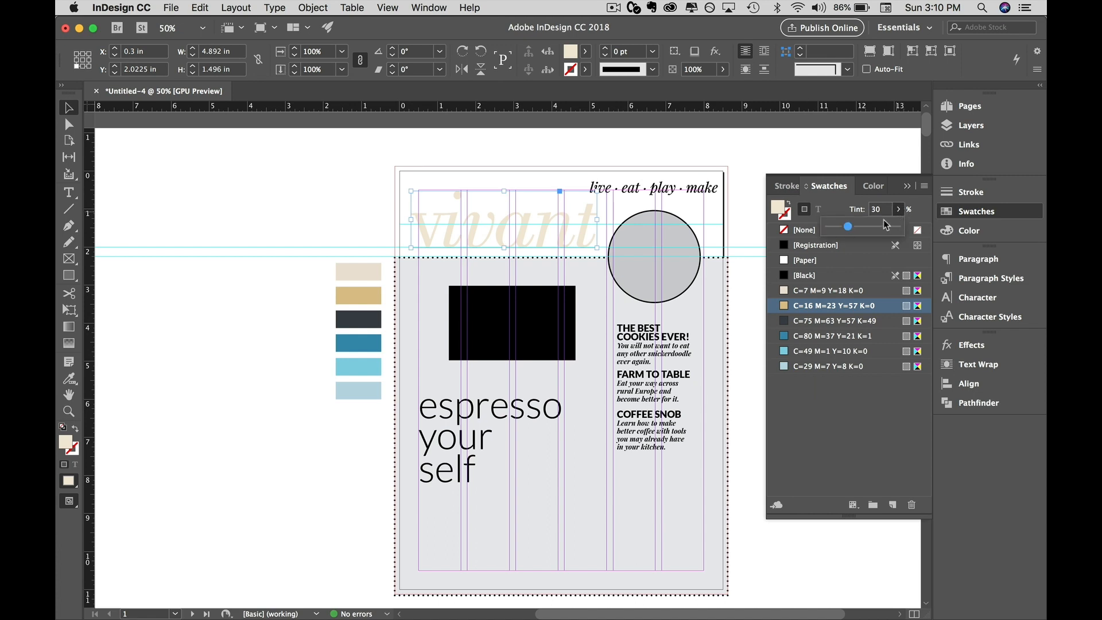
drag(849, 227, 962, 253)
Set the stroke of the cover's circle to the charcoal swatch C=75 M=63 Y=57 K=49.
click(650, 283)
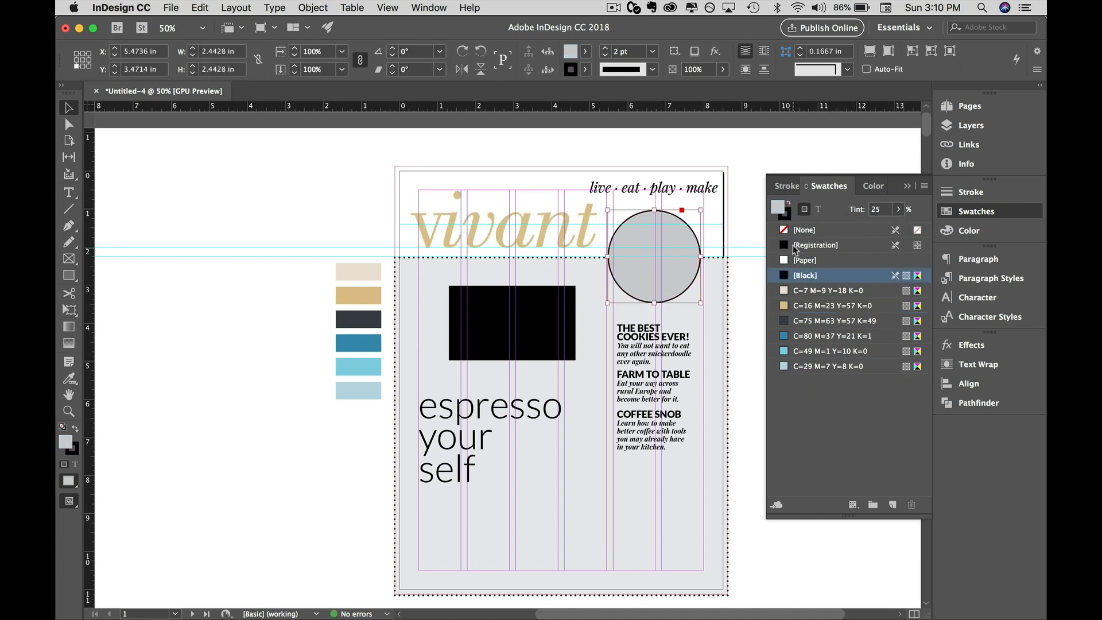
click(790, 212)
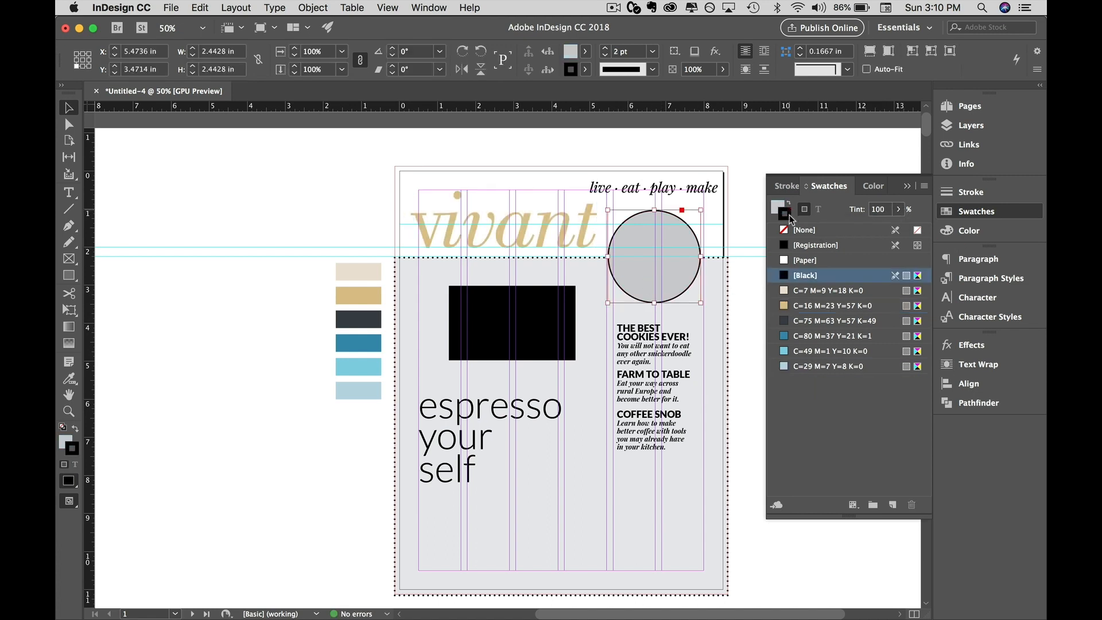
click(787, 328)
Color the "espresso your self" headline text with the medium blue swatch C=80 M=37 Y=21 K=1 and deselect it.
click(509, 418)
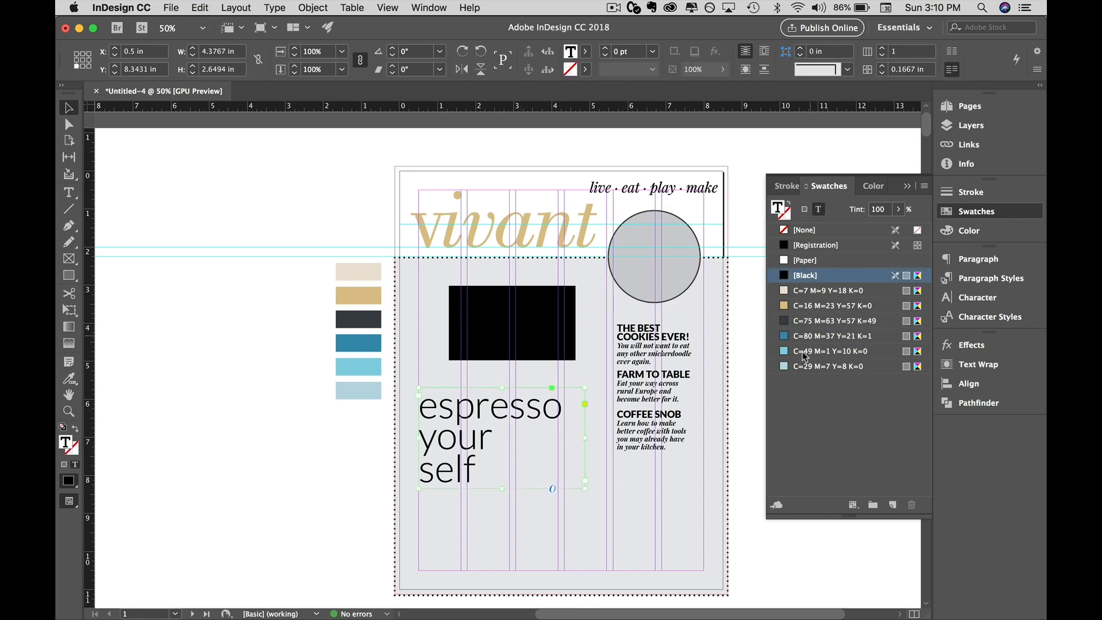
click(817, 339)
click(741, 425)
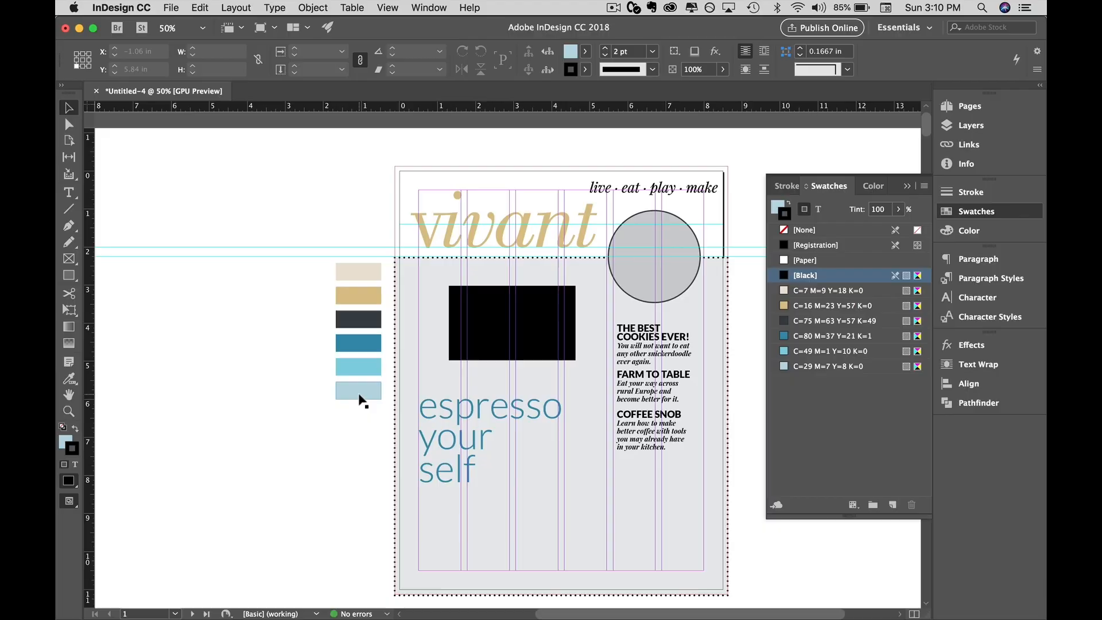
Enlarge the pale blue frame beside the cover to about 3.62 by 3.96 in.
click(359, 392)
drag(336, 400, 243, 533)
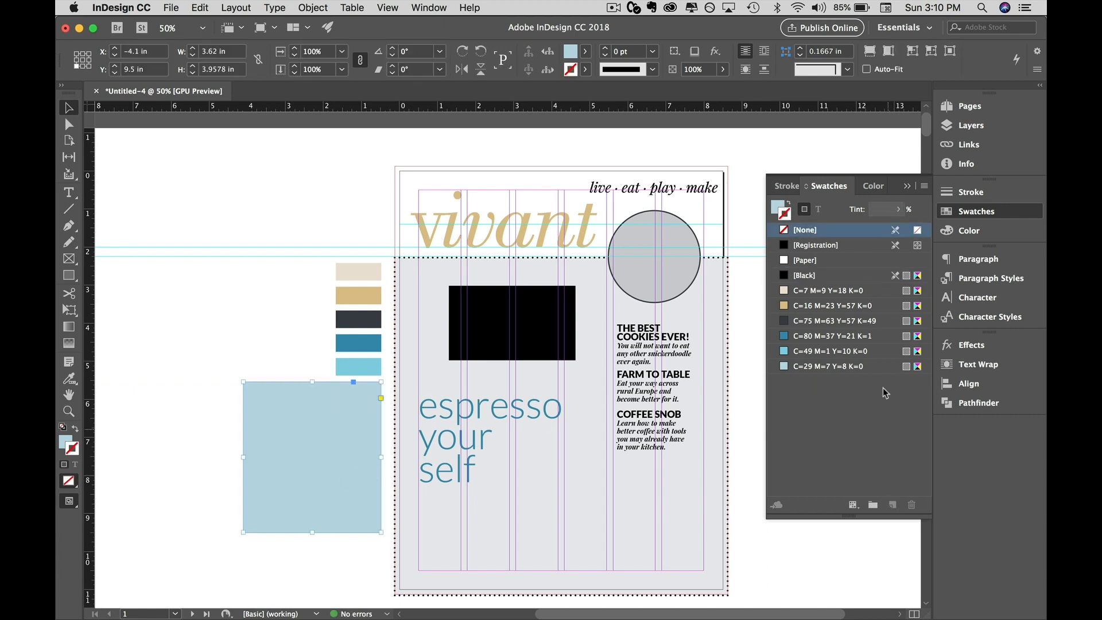
Try a mauve fill on the enlarged frame, adding it as CMYK swatch C=30 M=73 Y=35 K=3, and undo the last color change.
click(67, 444)
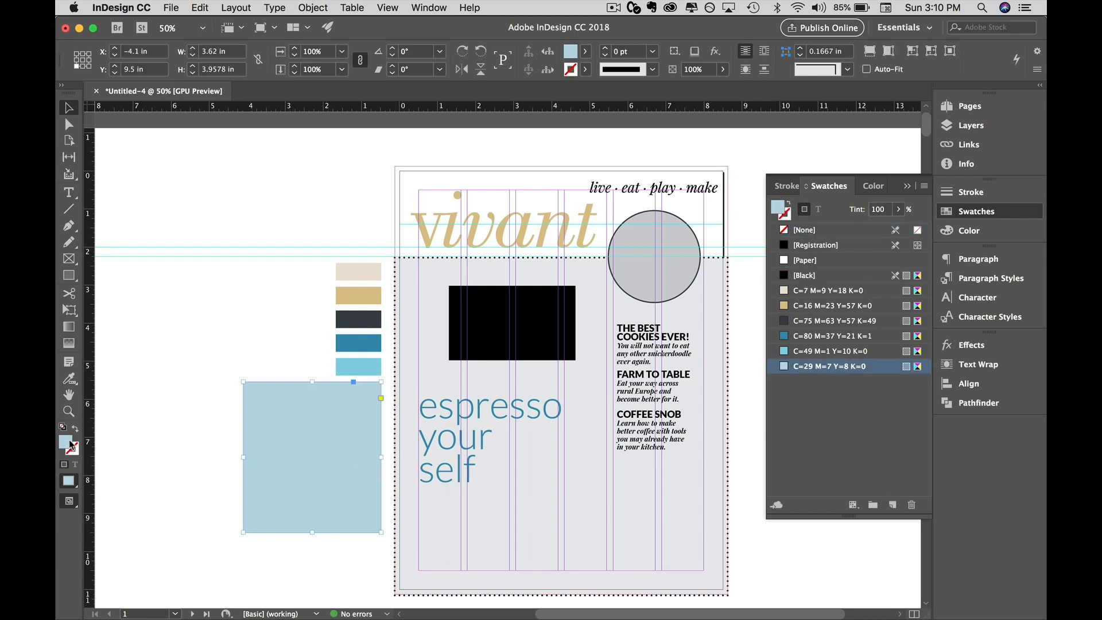
double_click(67, 443)
drag(302, 415, 256, 425)
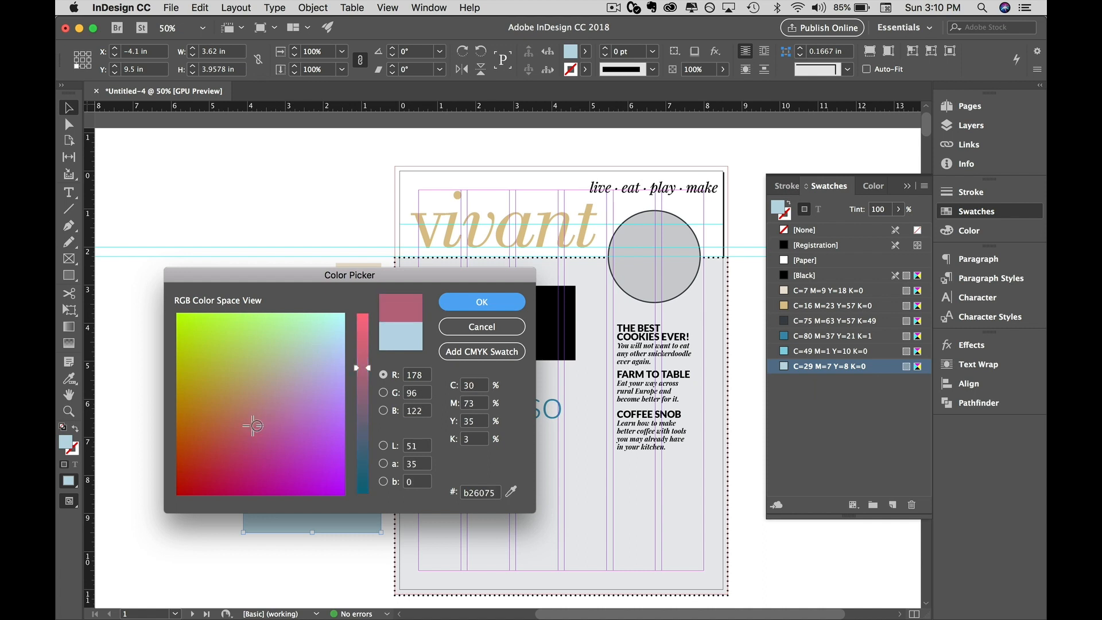
click(482, 352)
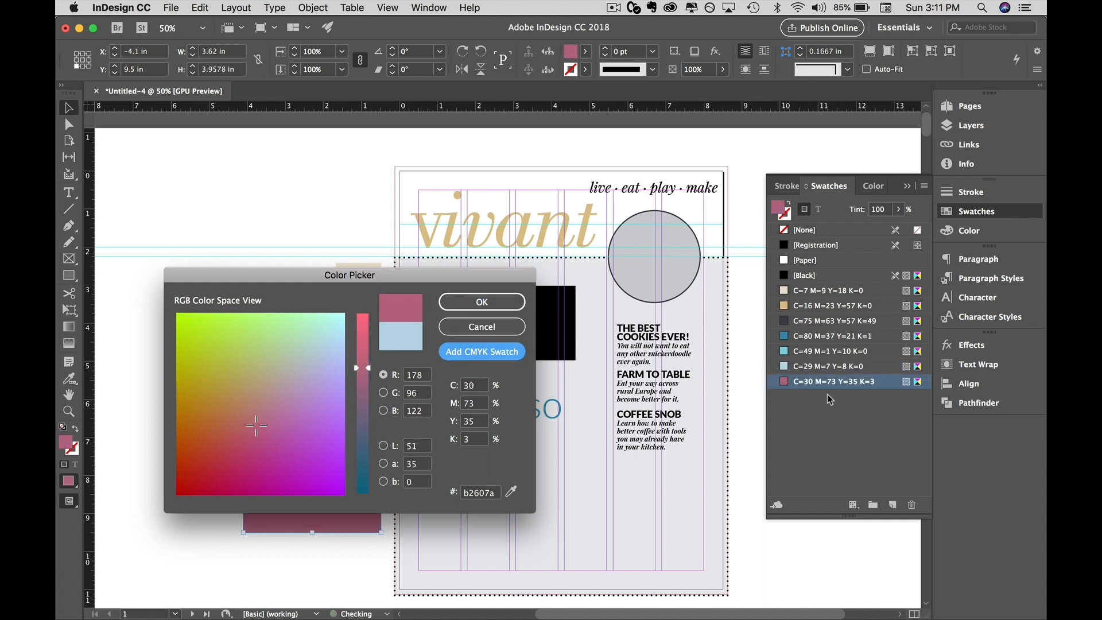
click(491, 302)
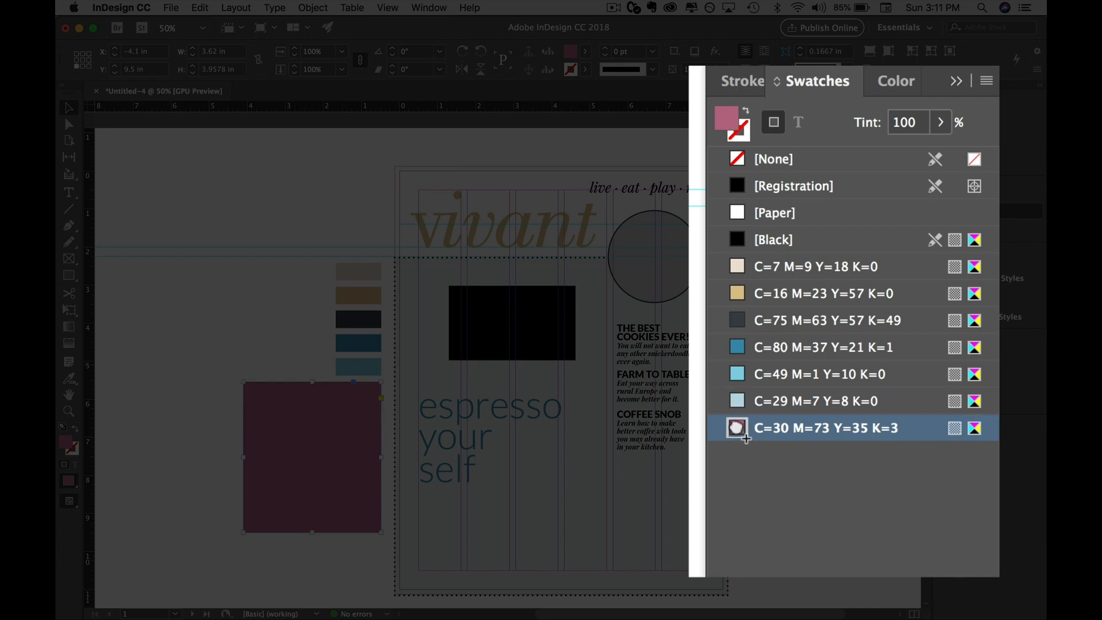
key(super+z)
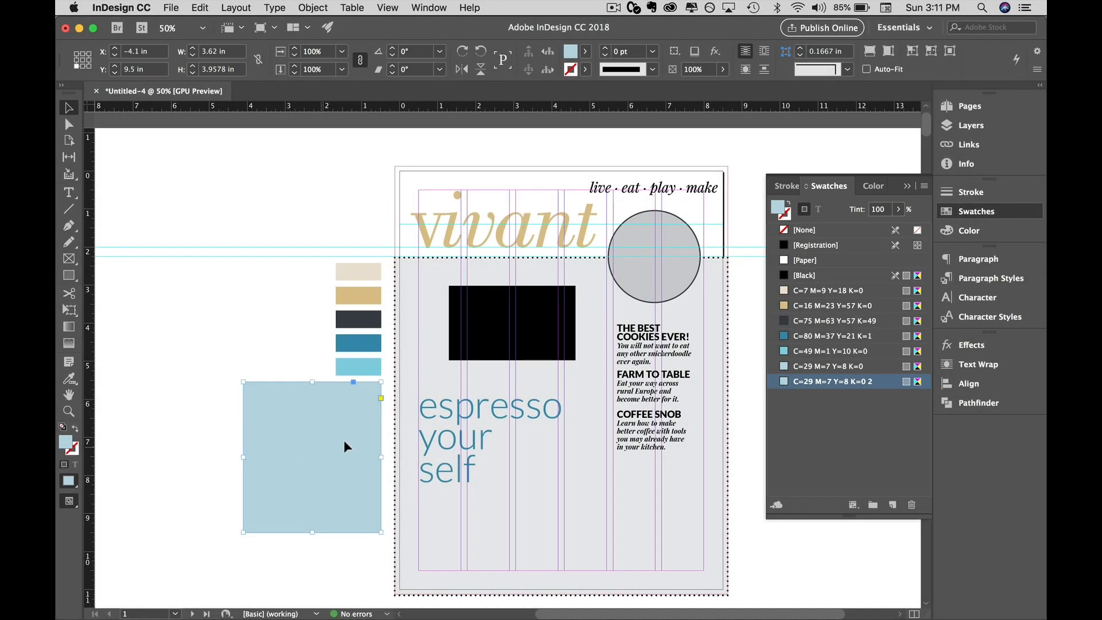